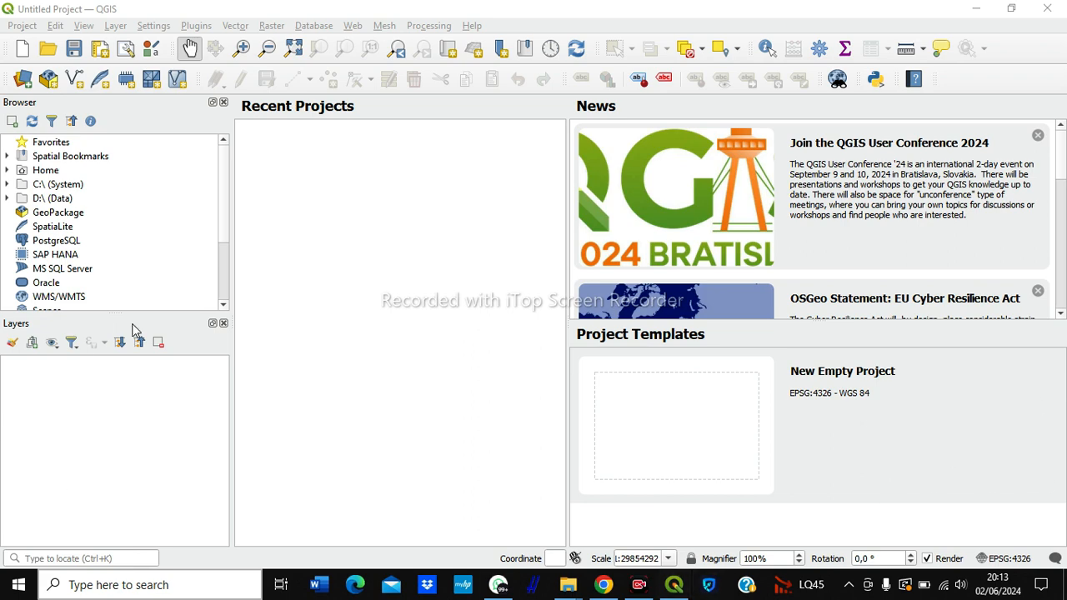
# Switch to Chrome and open the Tabel Dinamis data selection page on the BPS Provinsi Lampung website.
pyautogui.click(604, 585)
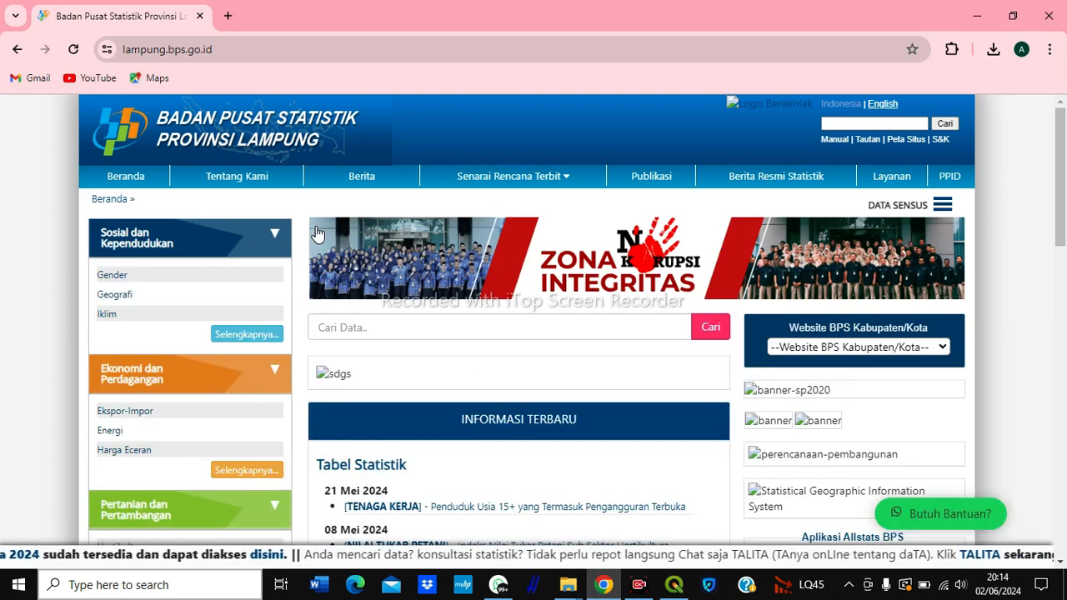
pyautogui.scroll(-1, 289, 198)
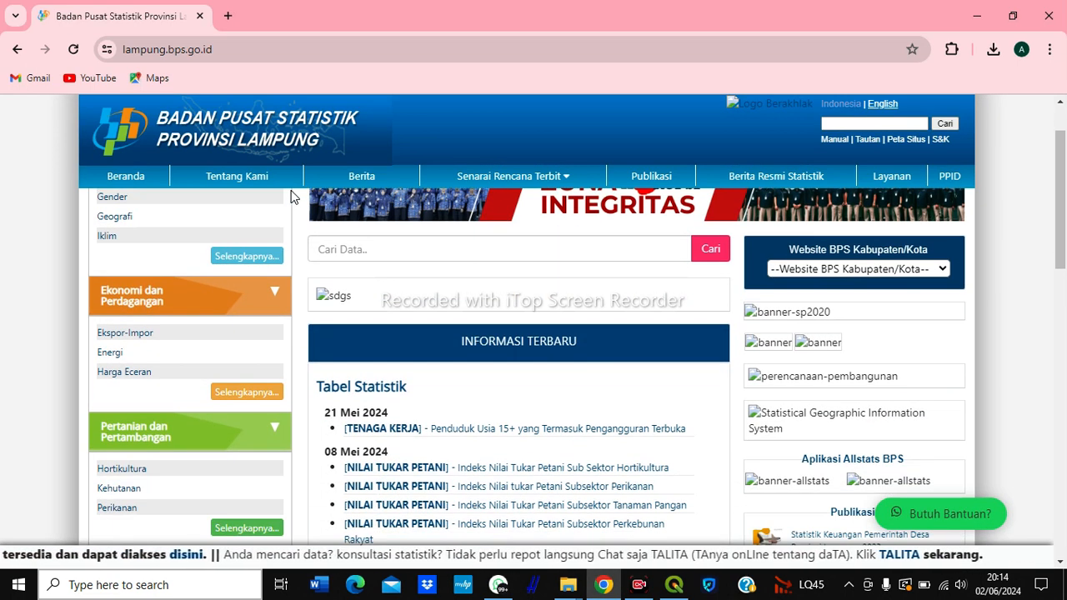
pyautogui.scroll(1, 225, 201)
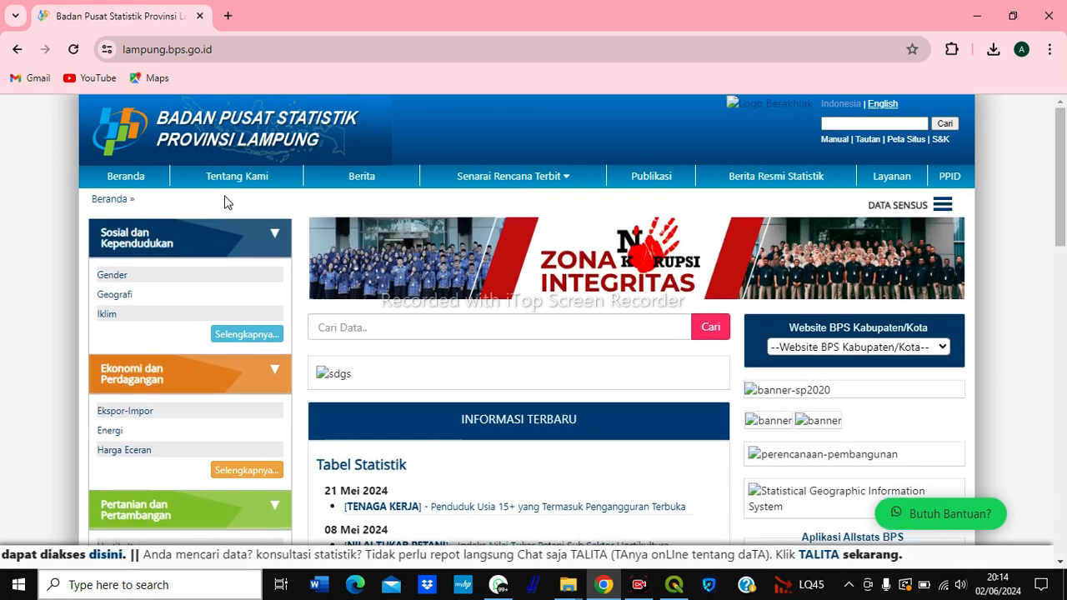
pyautogui.scroll(-3, 225, 202)
pyautogui.scroll(-3, 225, 202)
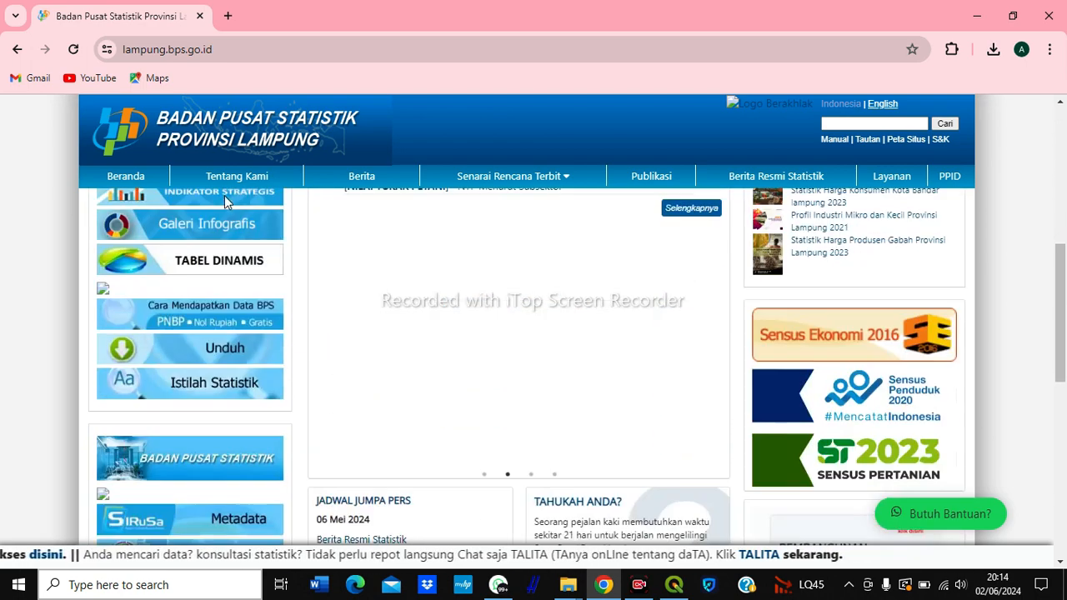
pyautogui.click(243, 264)
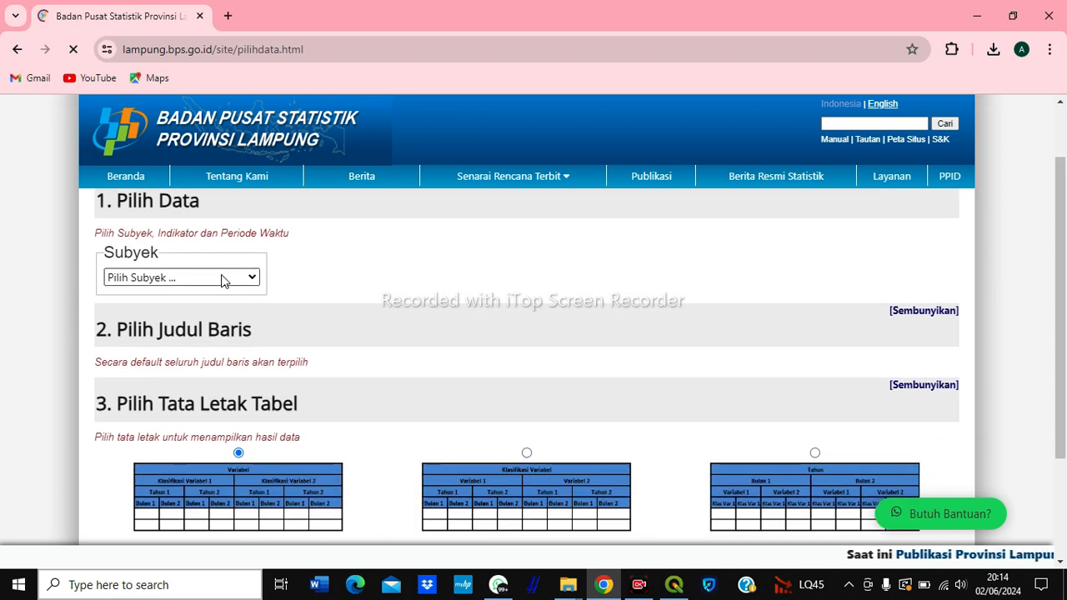
# Choose the subject Geografi and add the indicator Luas Wilayah (km²) for 2023 to the selected data.
pyautogui.click(221, 280)
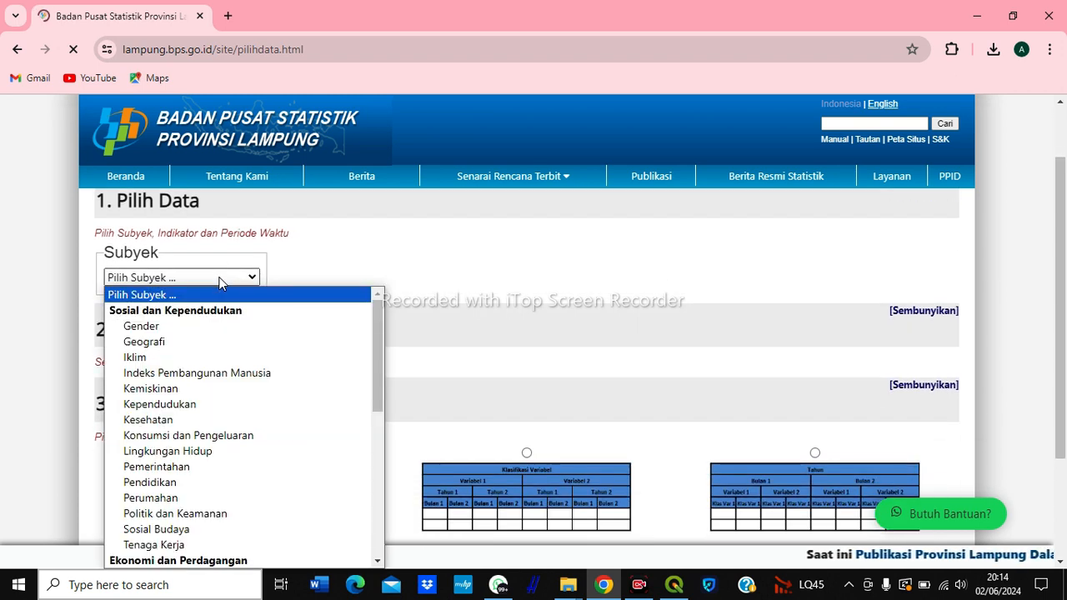
pyautogui.click(140, 342)
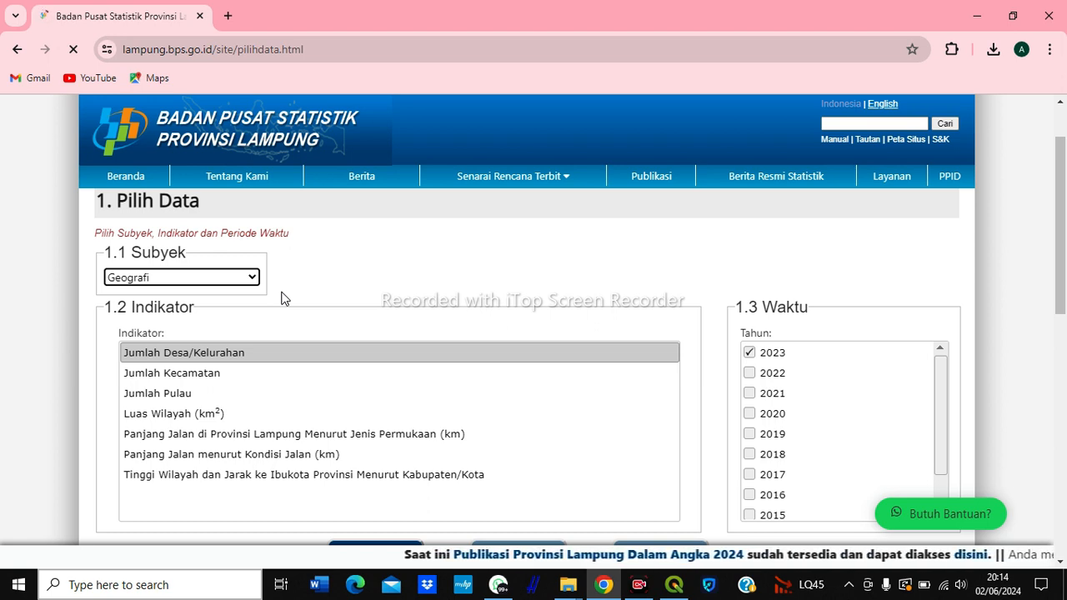
pyautogui.click(211, 414)
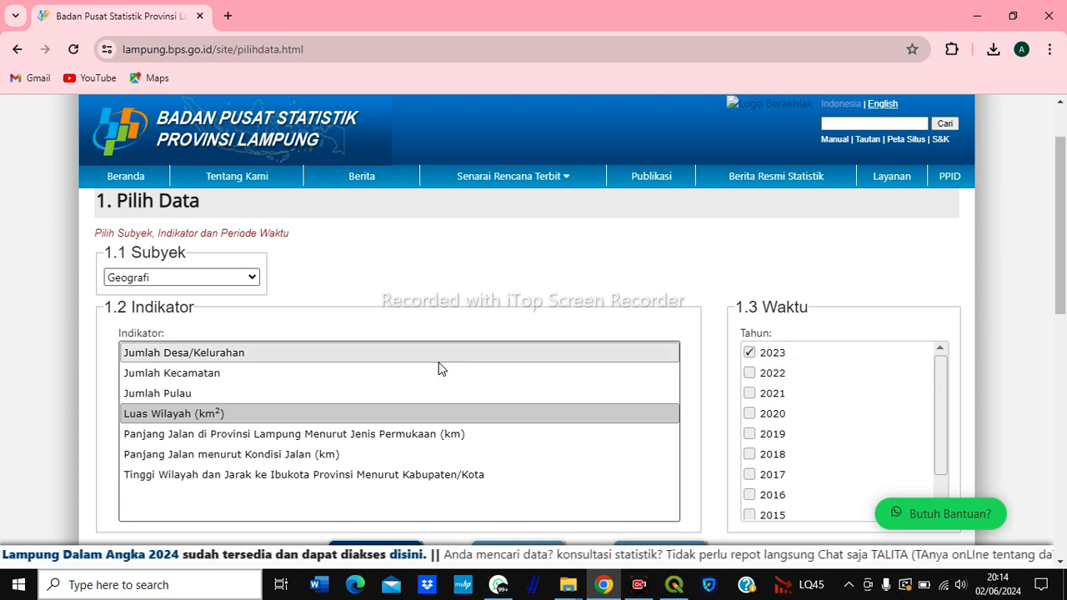
pyautogui.scroll(-1, 427, 366)
pyautogui.scroll(-1, 576, 355)
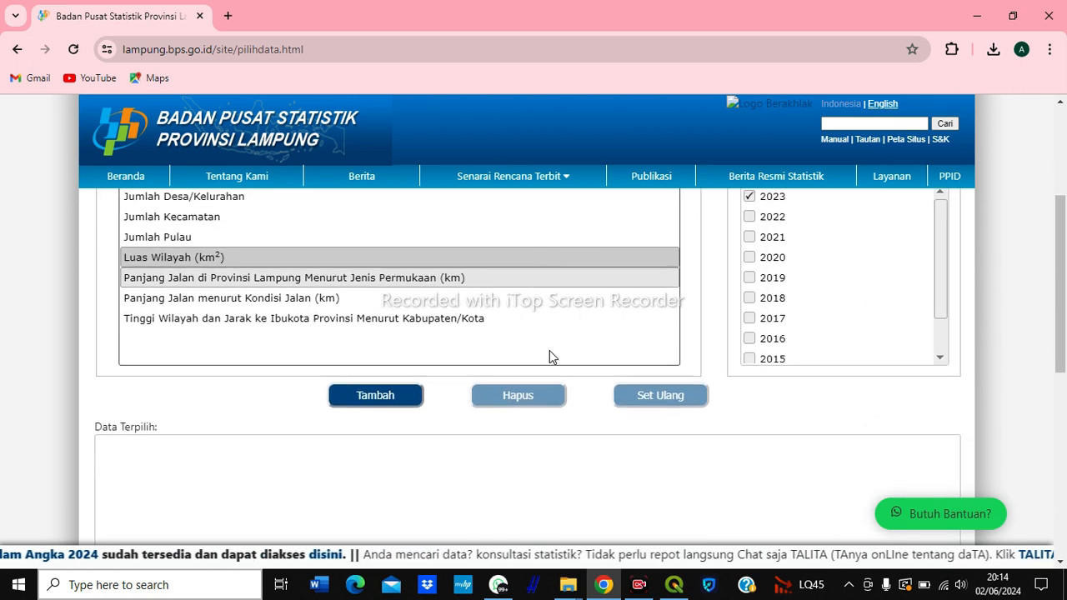
pyautogui.click(341, 405)
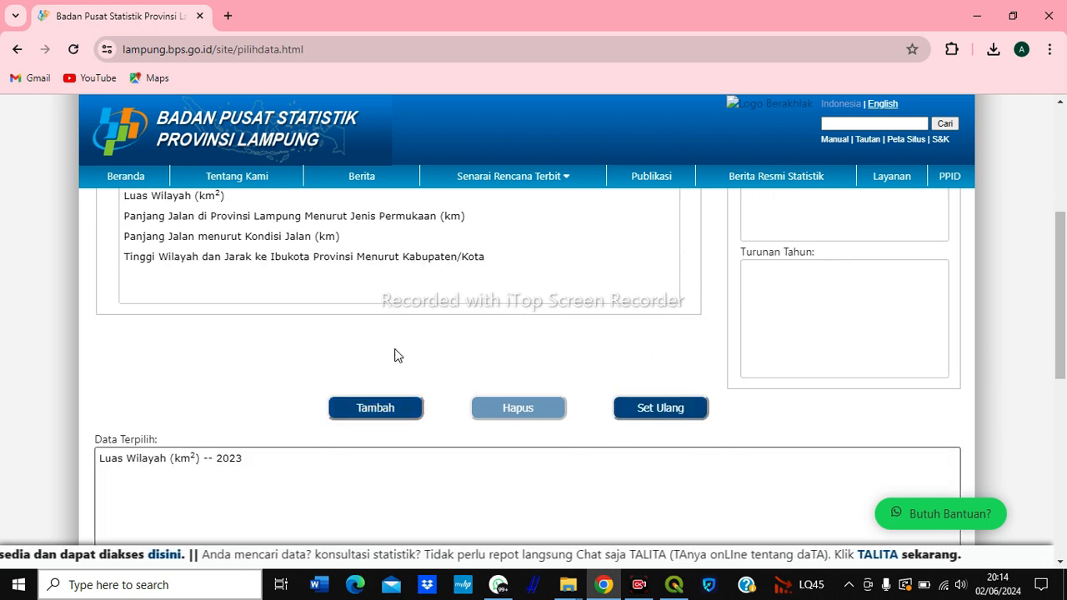
# Try to generate the table with all Wilayah rows and the first table layout.
pyautogui.scroll(-1, 397, 356)
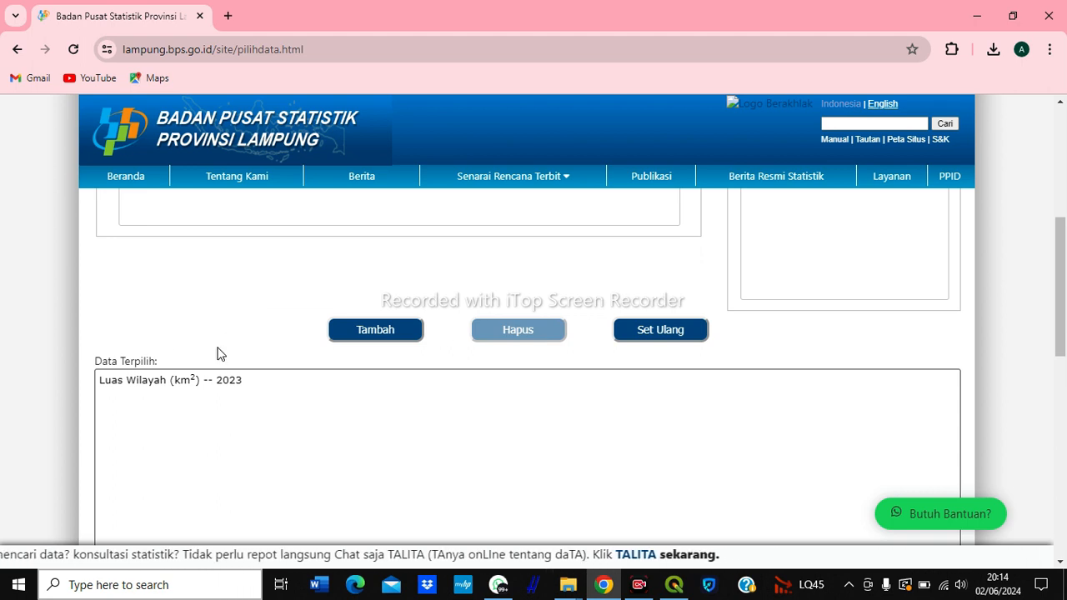
pyautogui.scroll(-4, 217, 353)
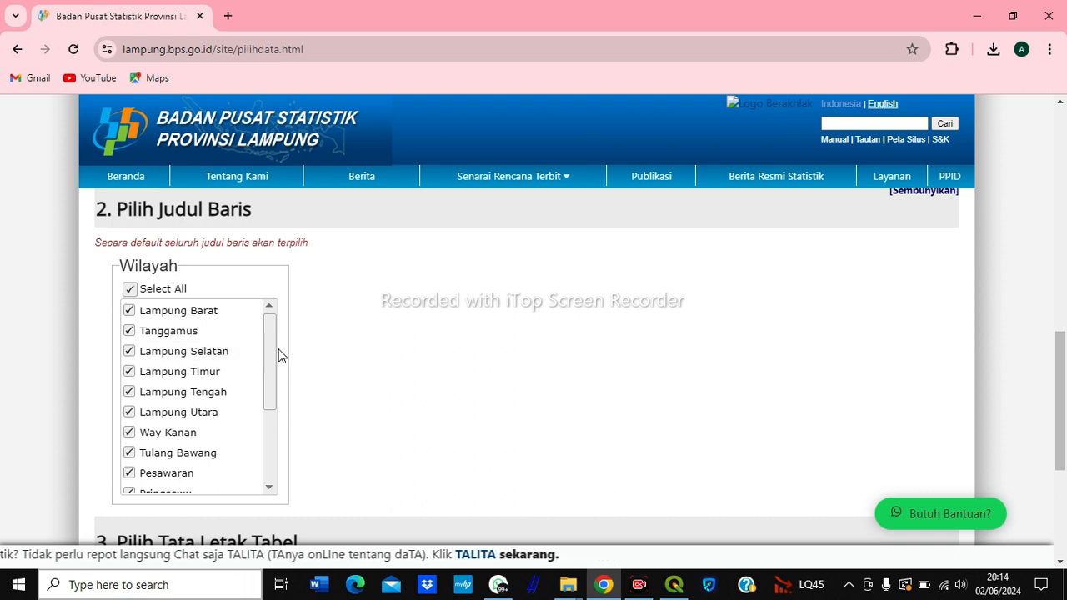
pyautogui.moveTo(273, 353); pyautogui.dragTo(305, 340)
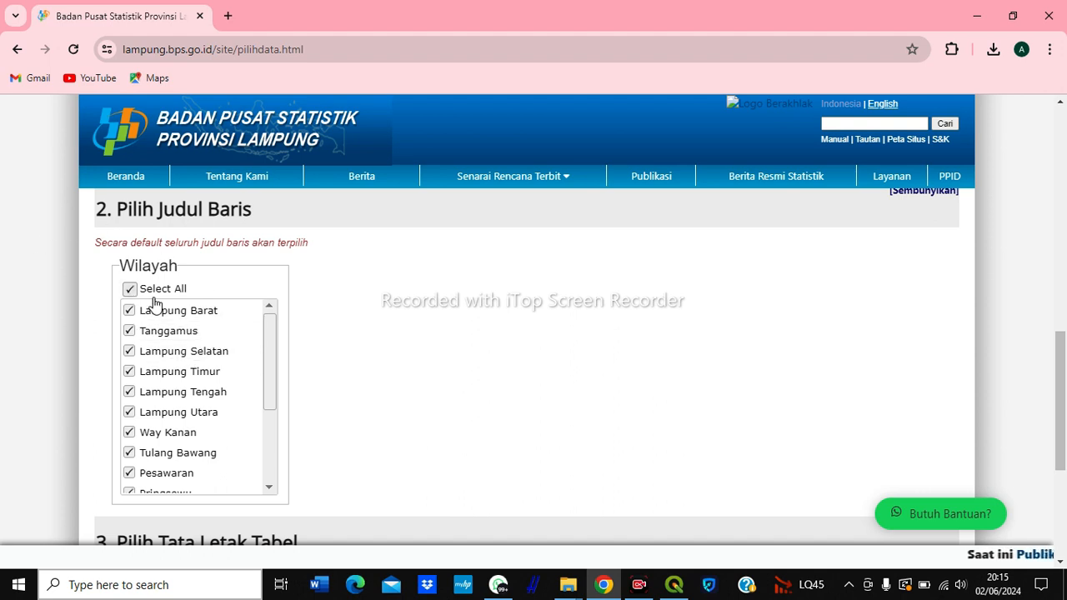
pyautogui.scroll(-5, 237, 326)
pyautogui.scroll(-3, 458, 409)
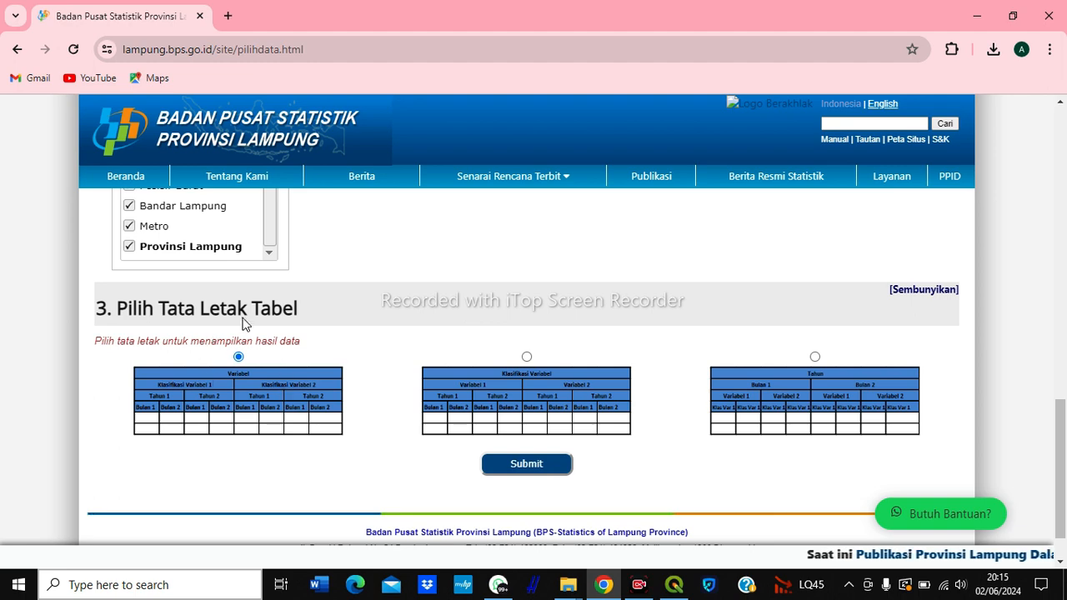
pyautogui.scroll(-1, 621, 440)
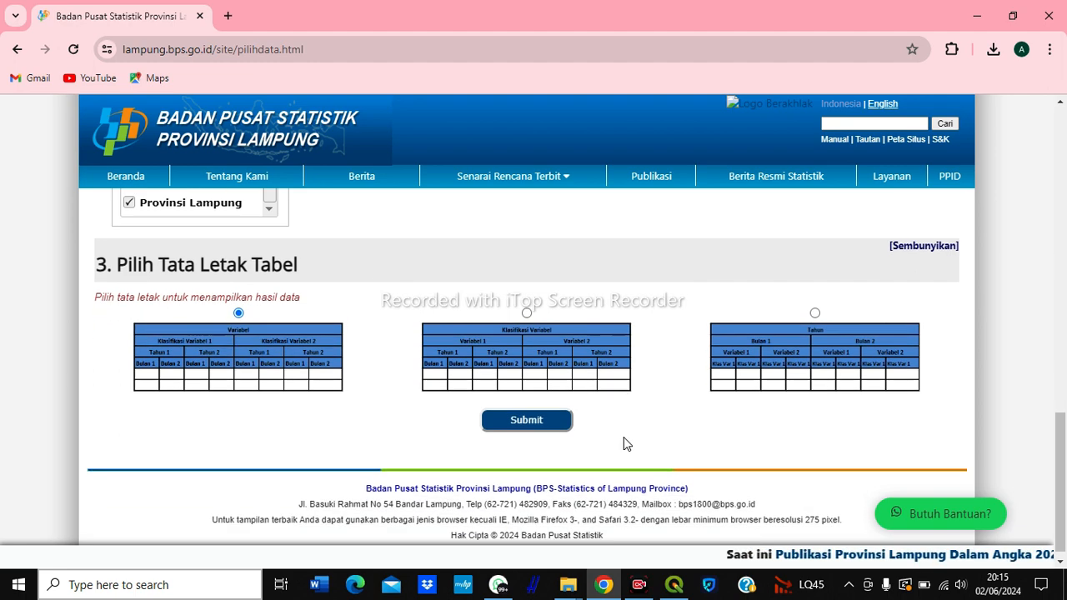
pyautogui.click(554, 414)
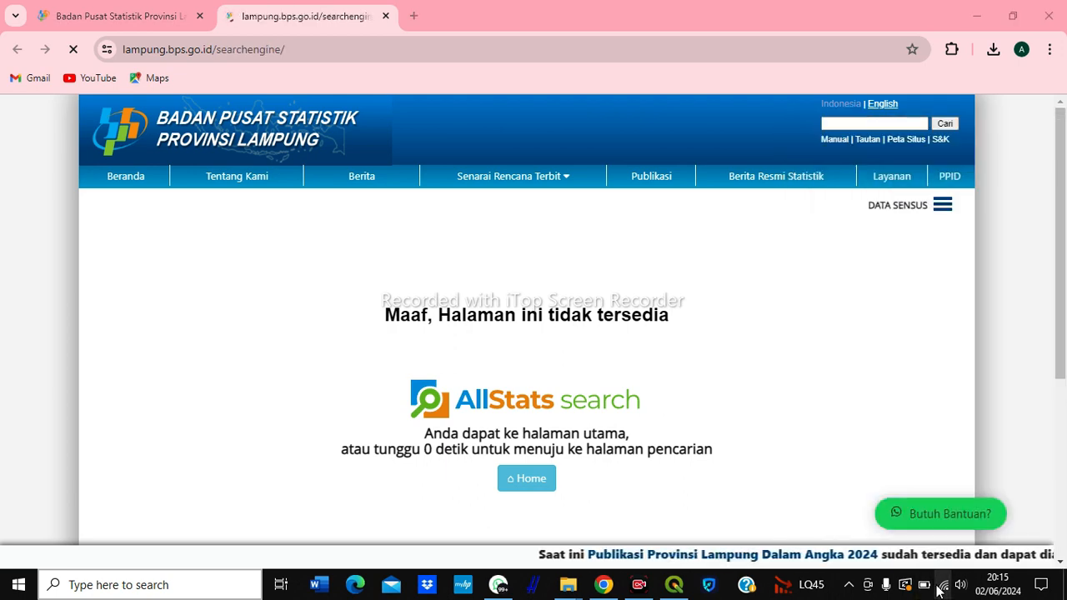
# Return to the data selection page, submit the table request again and dismiss the security pop-up.
pyautogui.click(942, 587)
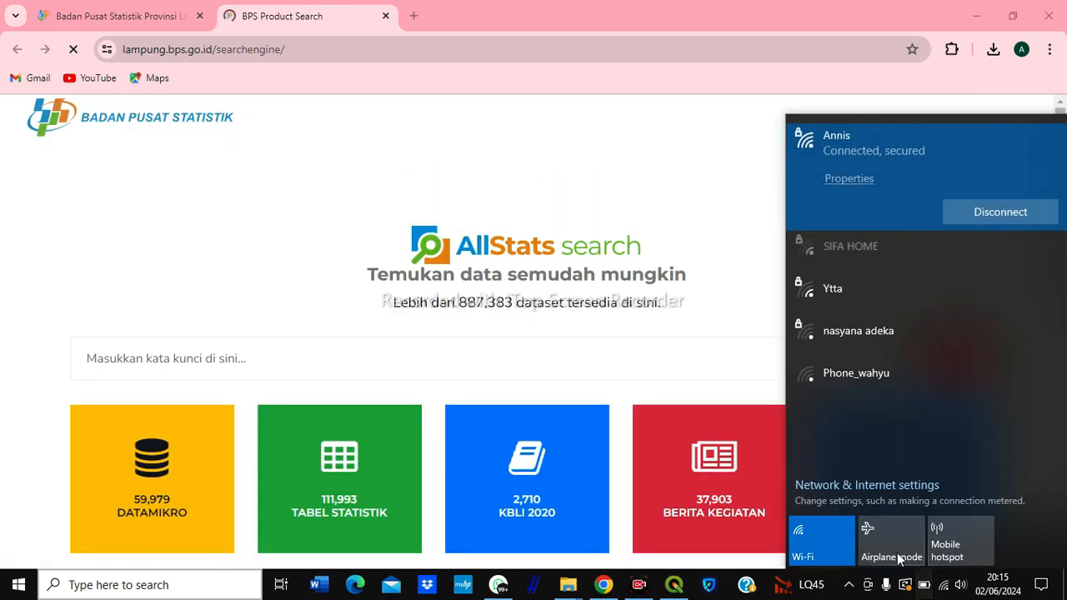
pyautogui.click(679, 388)
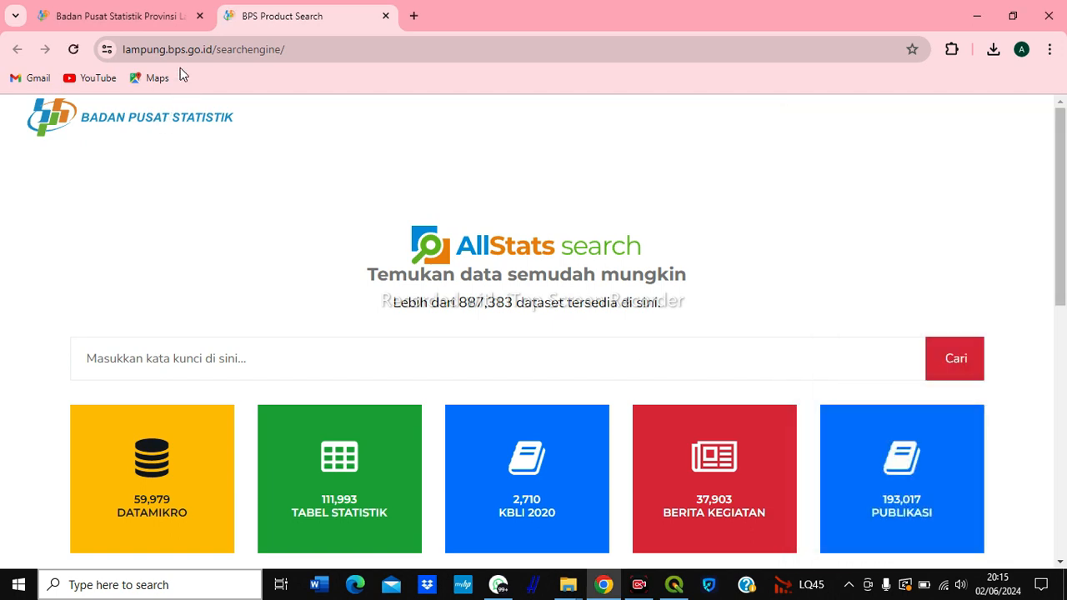
pyautogui.click(129, 18)
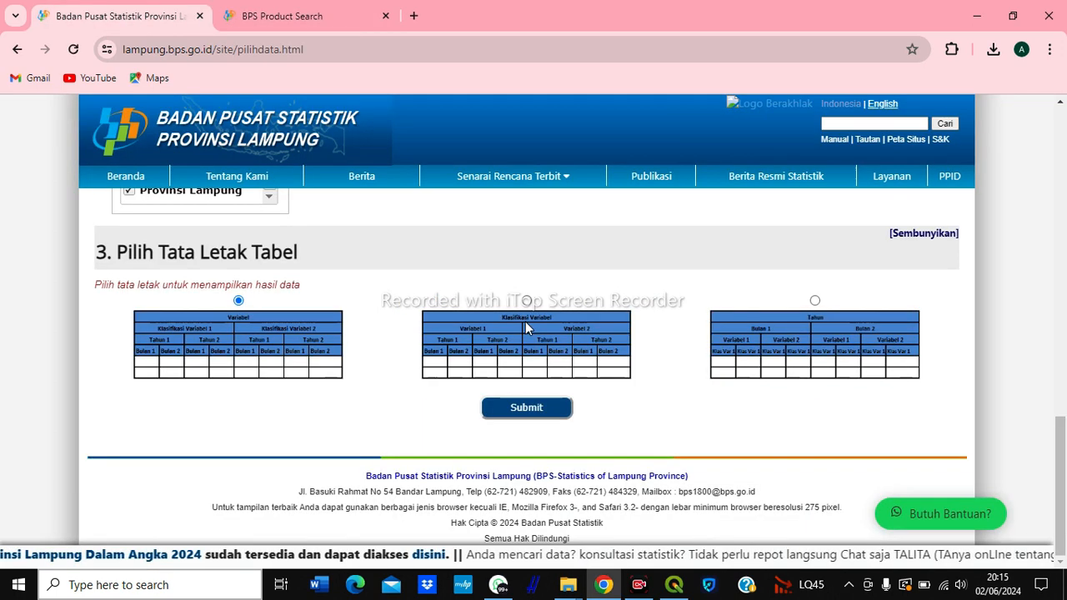
pyautogui.click(546, 407)
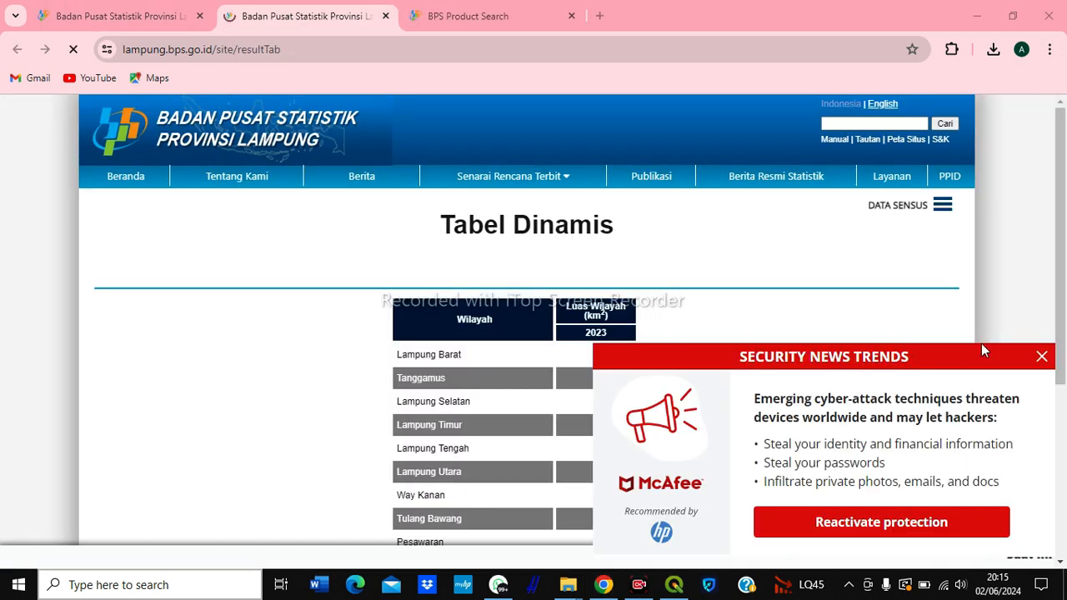
pyautogui.click(1040, 358)
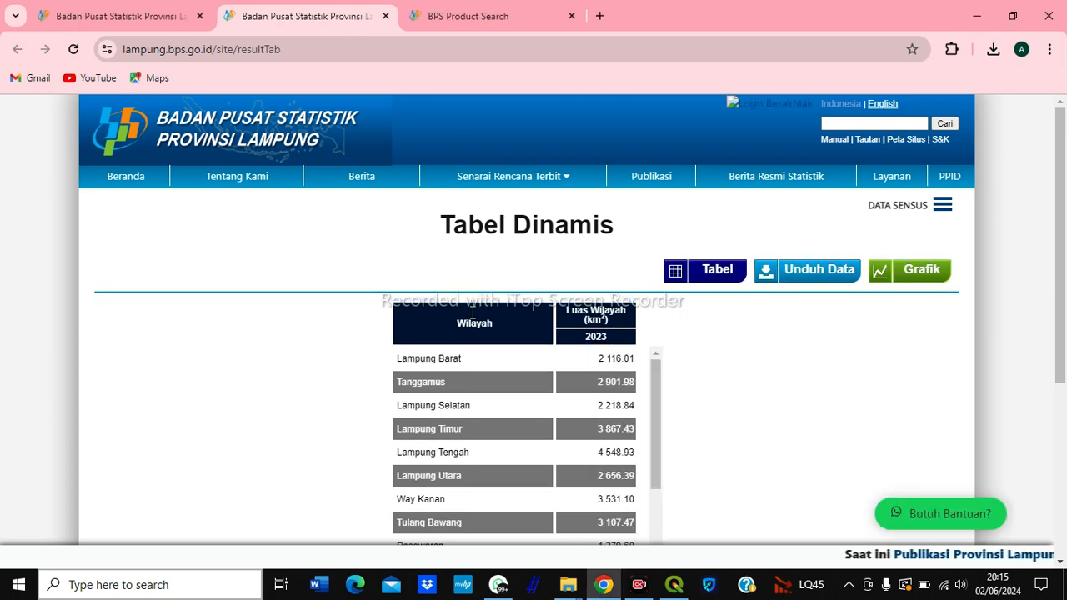
# Look over the 2023 Luas Wilayah table and download it as an Excel file.
pyautogui.scroll(-3, 472, 317)
pyautogui.scroll(3, 509, 342)
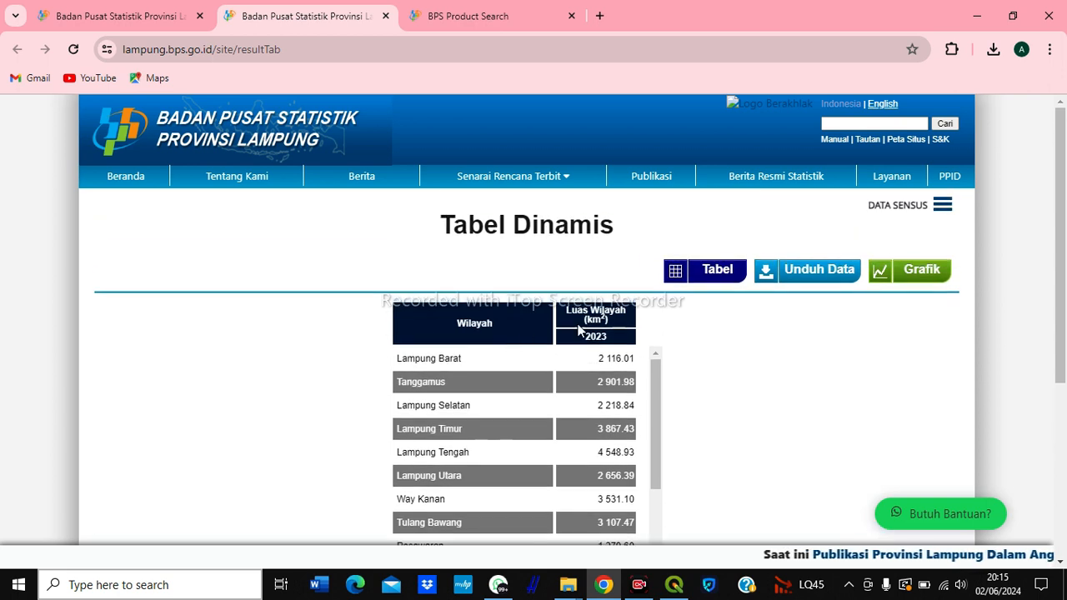
pyautogui.click(815, 271)
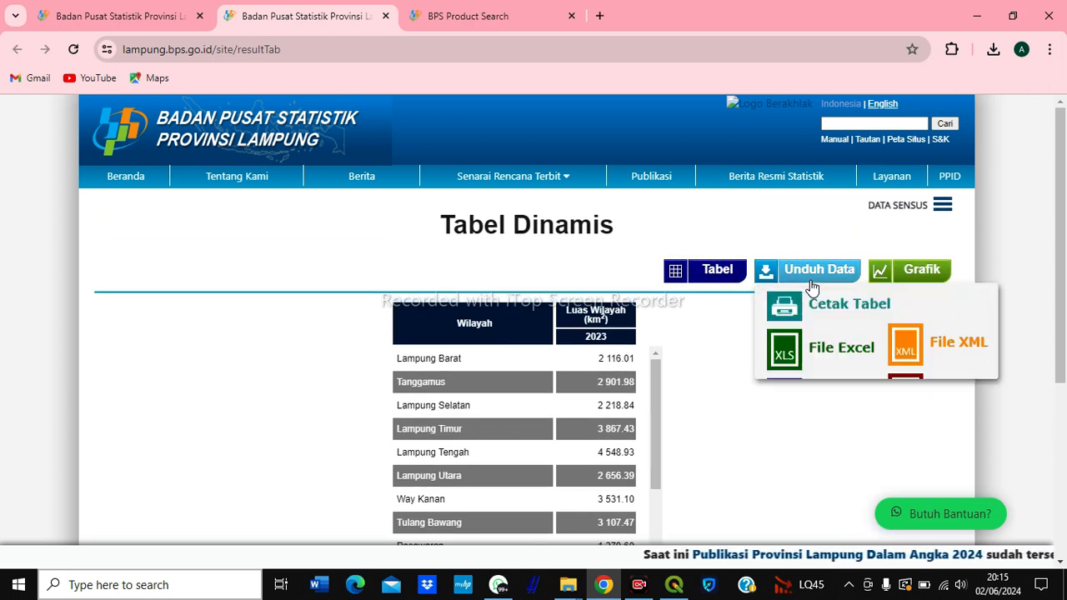
pyautogui.click(785, 365)
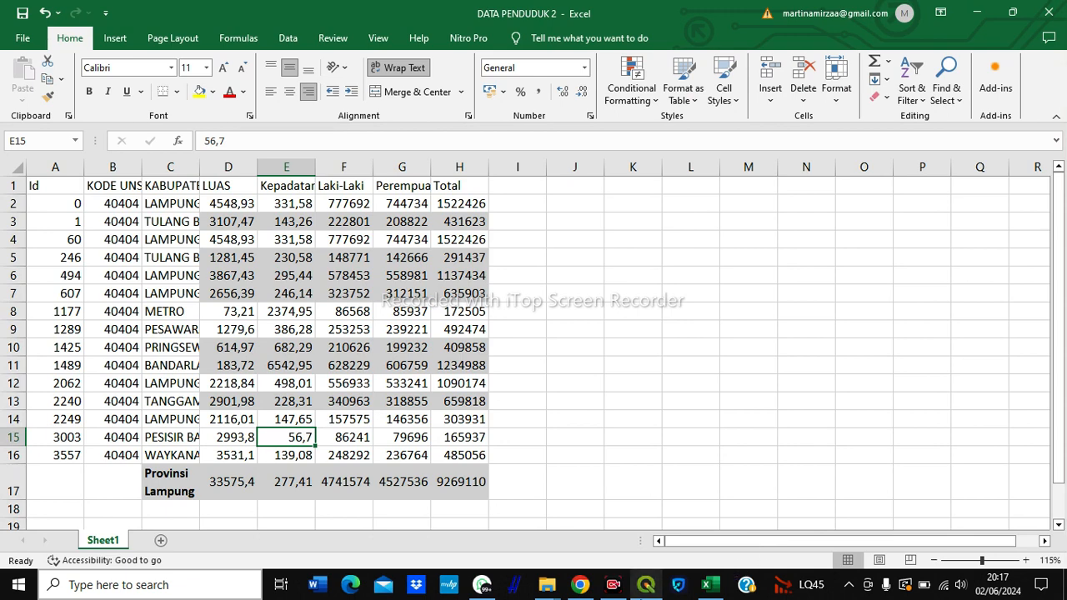
# Switch to QGIS and add Batas_Provinsi_RBI25VS50.shp from the BATAS PROVINSI DESEMBER 2019 DUKCAPIL folder as a layer.
pyautogui.moveTo(649, 597)
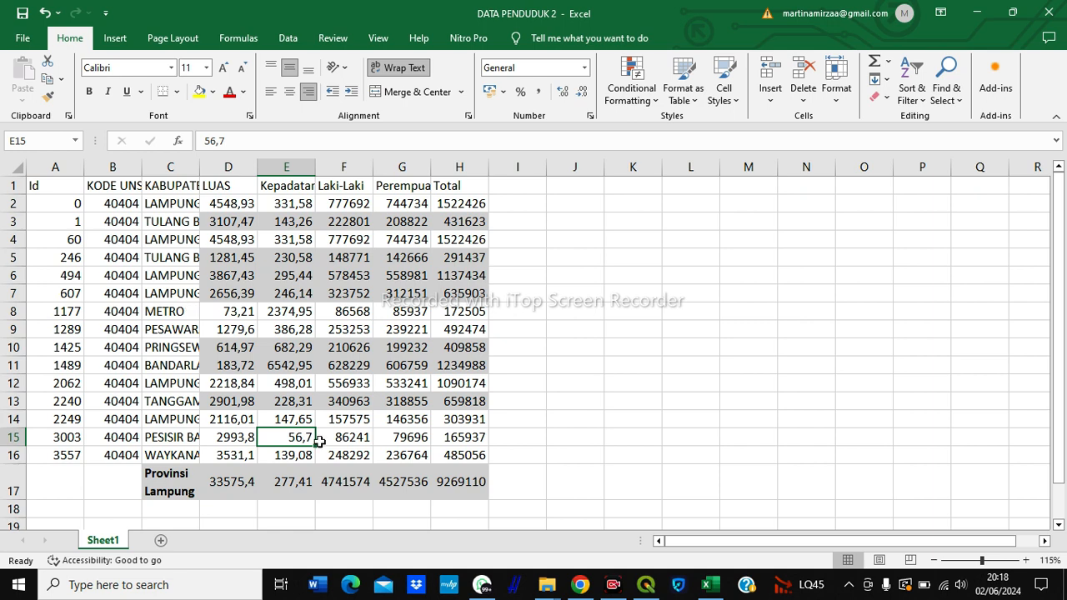
pyautogui.click(644, 589)
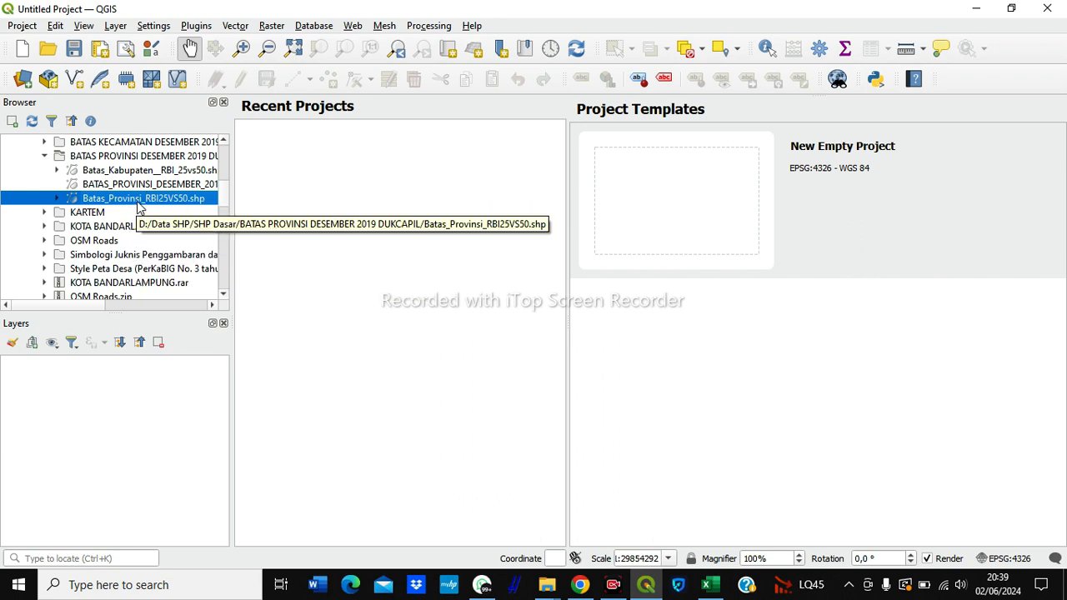
pyautogui.moveTo(142, 204); pyautogui.dragTo(123, 360)
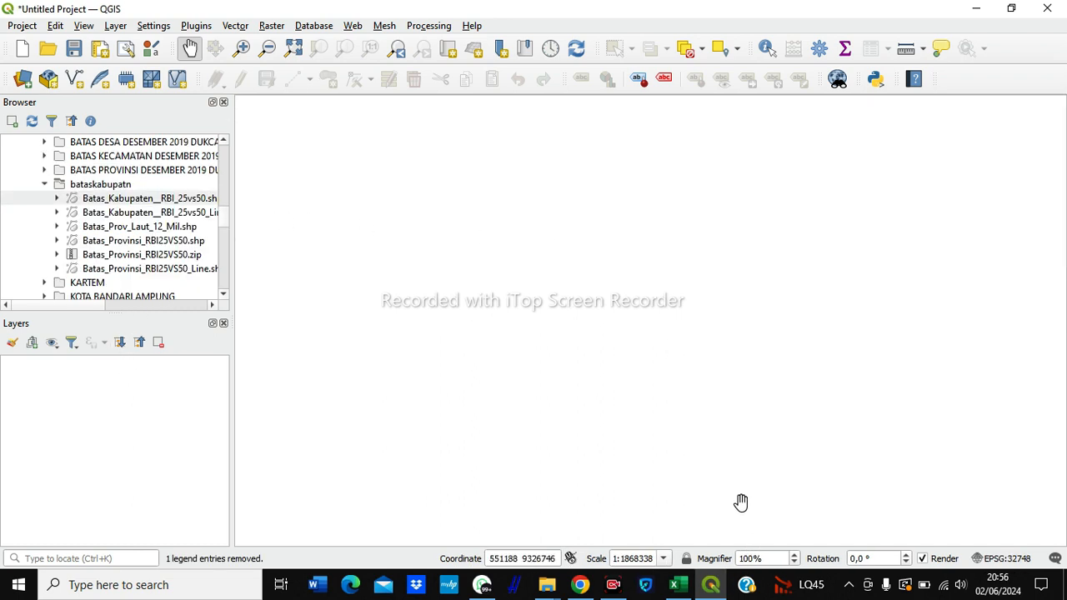
# Add Batas_Provinsi_RBI25VS50.shp and Batas_Kabupaten__RBI_25vs50.shp from the bataskabupatn folder as layers, with the kabupaten layer above.
pyautogui.click(138, 243)
pyautogui.moveTo(138, 243); pyautogui.dragTo(44, 373)
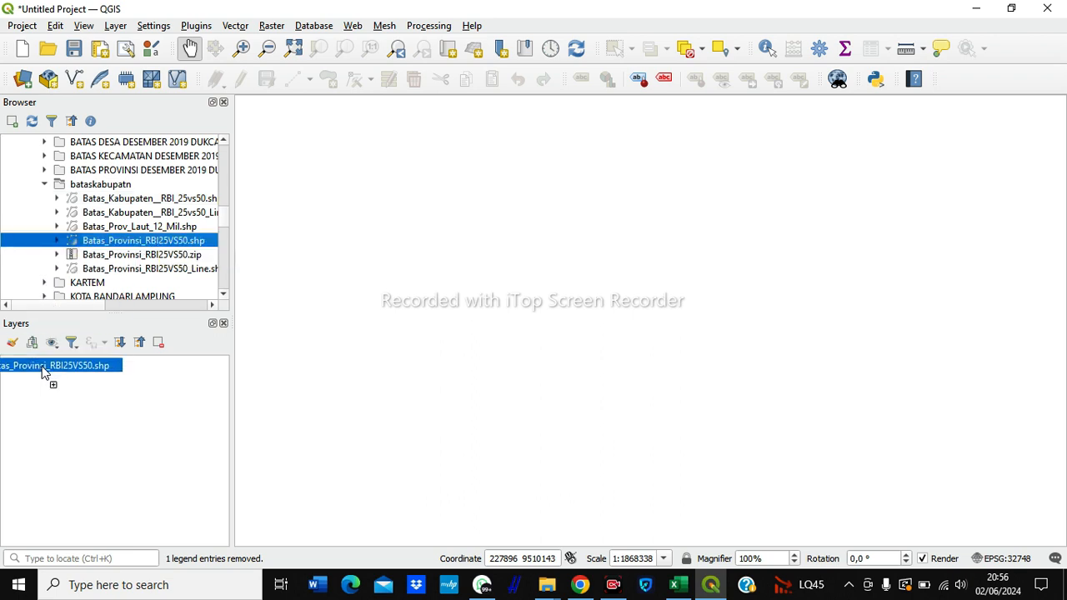
pyautogui.moveTo(44, 372); pyautogui.dragTo(50, 374)
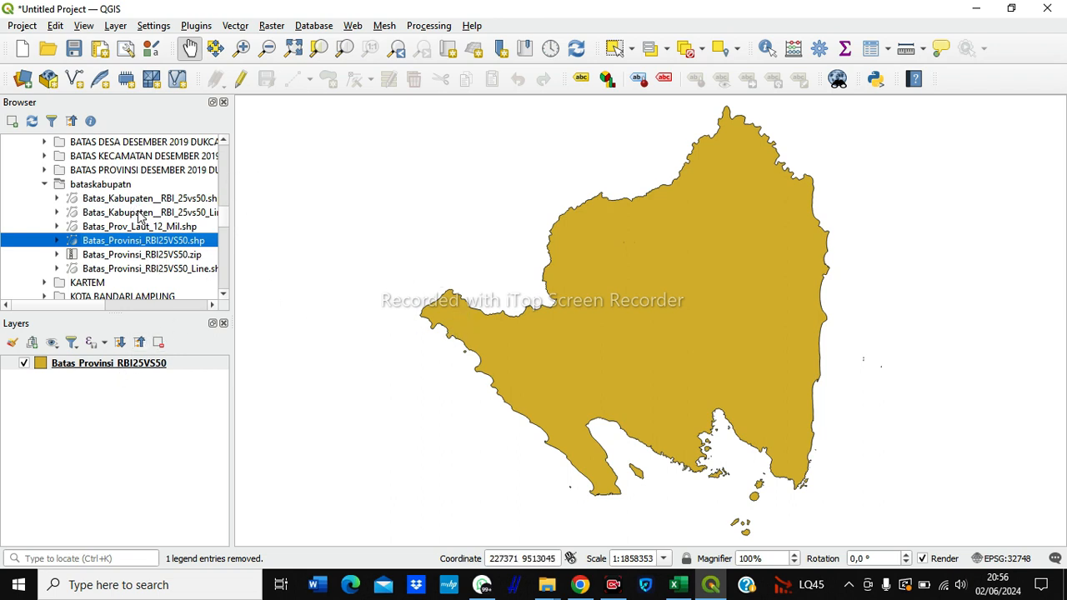
pyautogui.moveTo(166, 201)
pyautogui.mouseDown()
pyautogui.moveTo(25, 309)
pyautogui.moveTo(27, 358)
pyautogui.mouseUp()
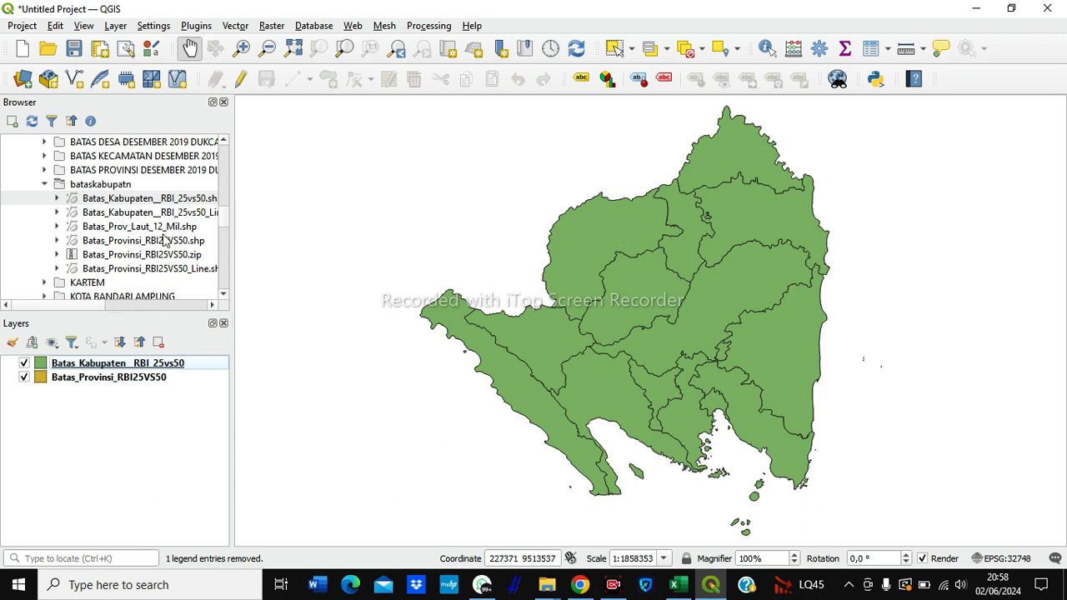
# Add the DATA PENDUDUK 2.xlsx spreadsheet from the Data SHP folder to the project as a table layer.
pyautogui.scroll(-2, 118, 238)
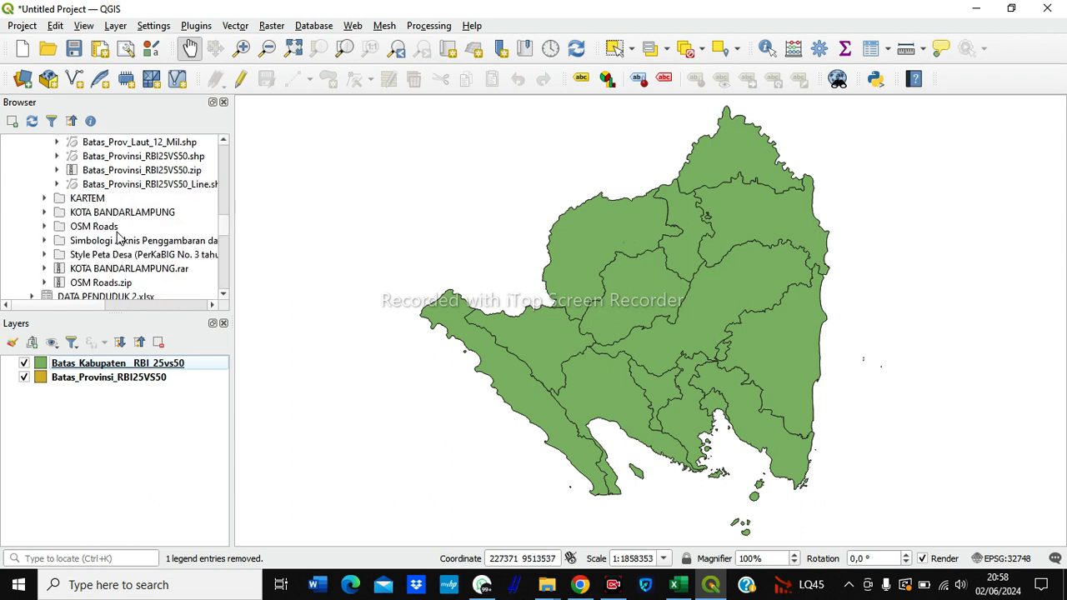
pyautogui.scroll(-1, 119, 237)
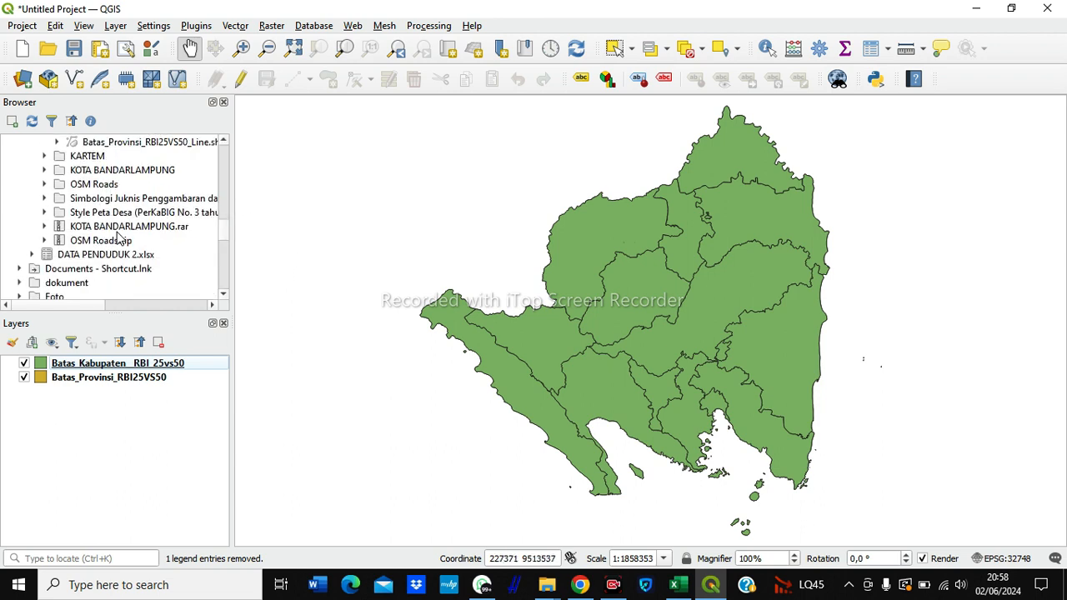
pyautogui.scroll(4, 118, 238)
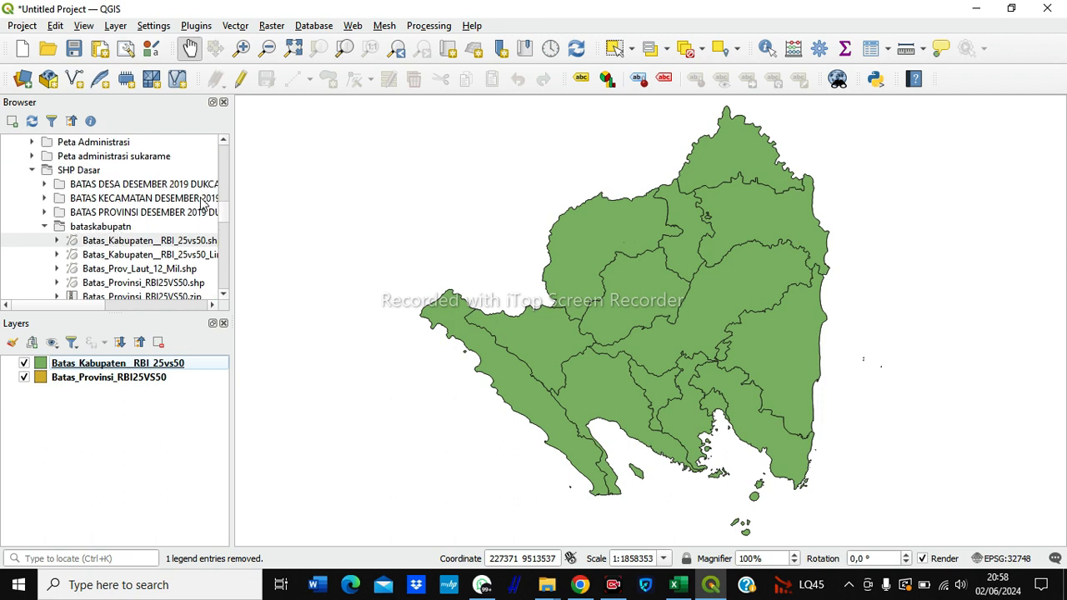
pyautogui.scroll(1, 186, 219)
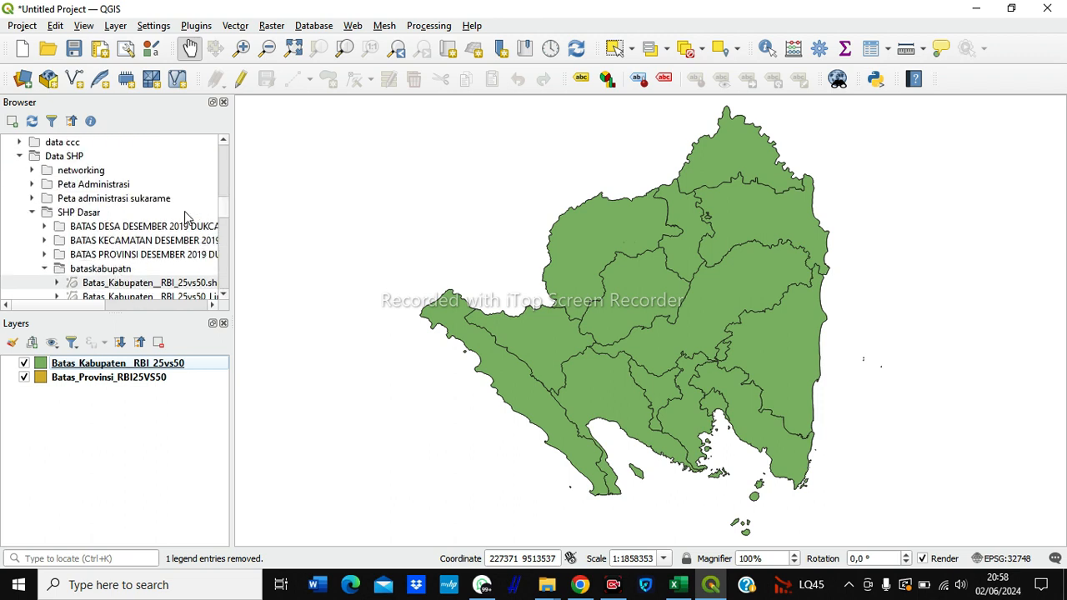
pyautogui.doubleClick(84, 215)
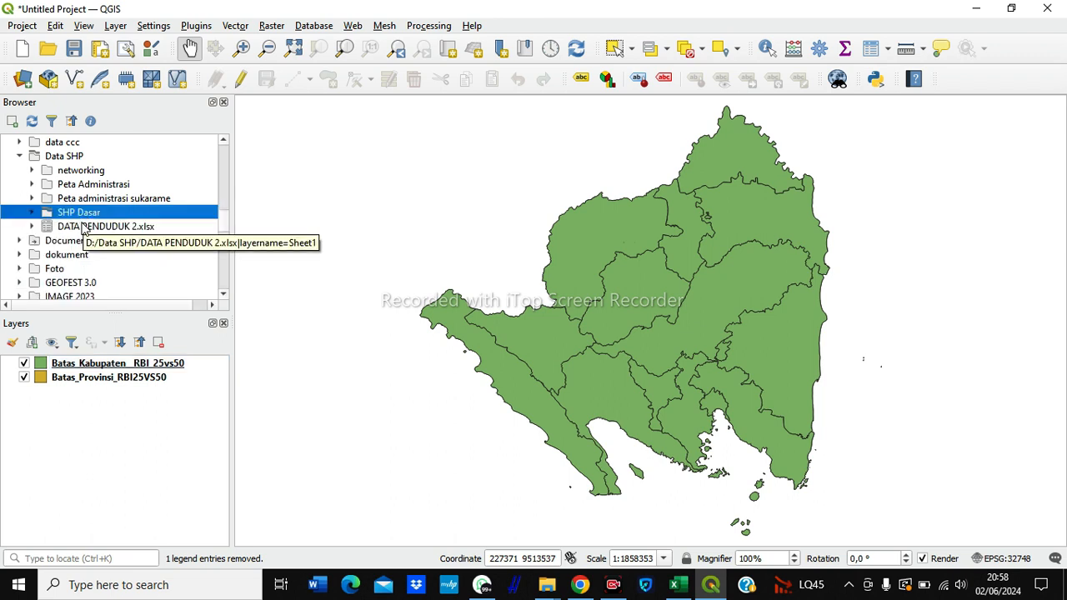
pyautogui.moveTo(83, 227); pyautogui.dragTo(35, 350)
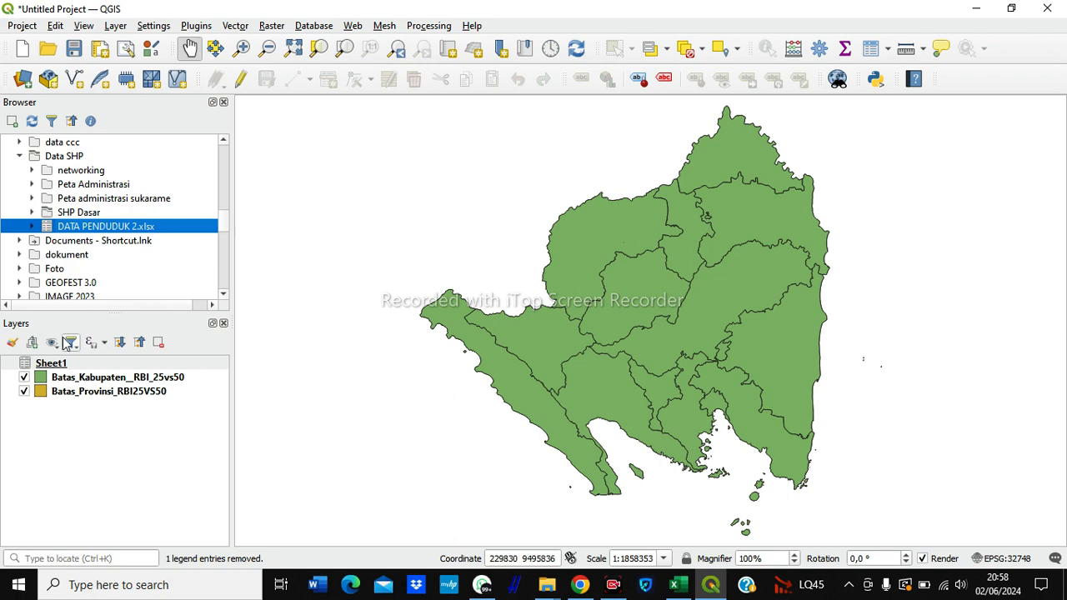
# Examine the columns of the Sheet1 attribute table, from Id through Total, and close the table.
pyautogui.rightClick(48, 364)
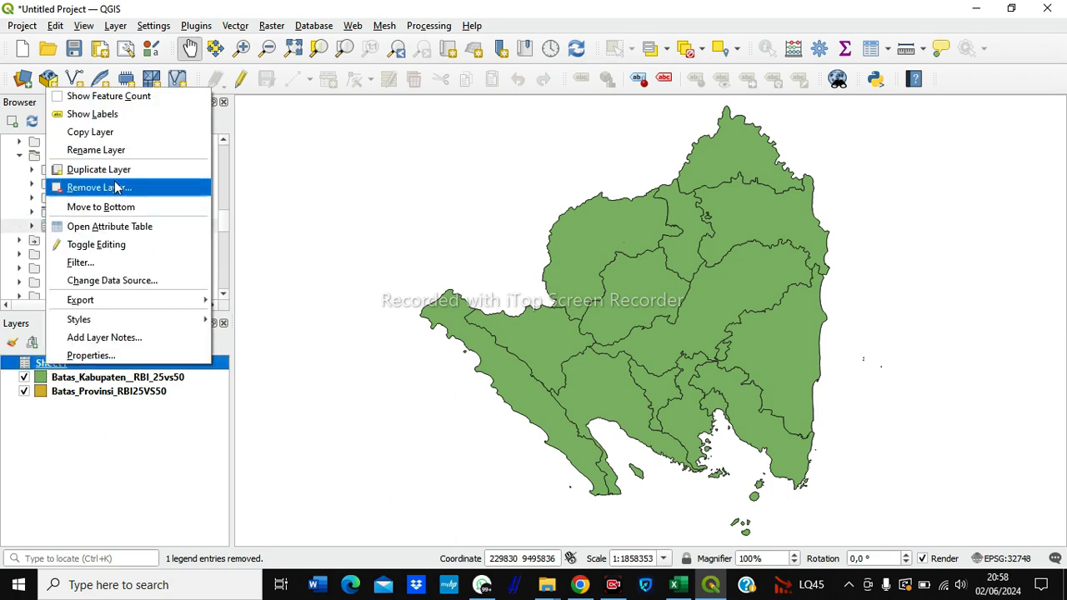
pyautogui.click(151, 227)
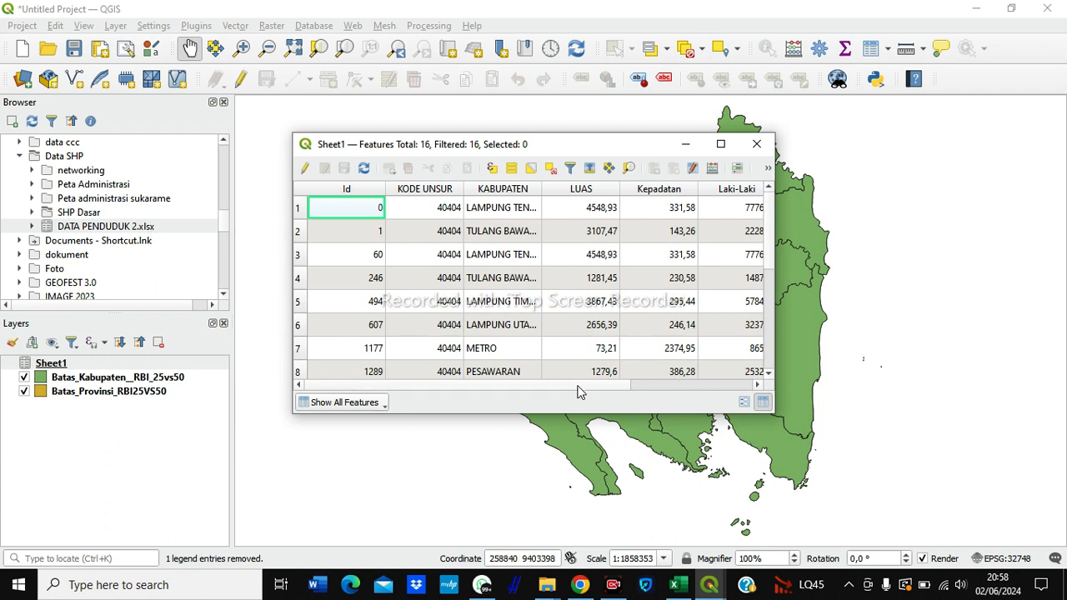
pyautogui.click(667, 384)
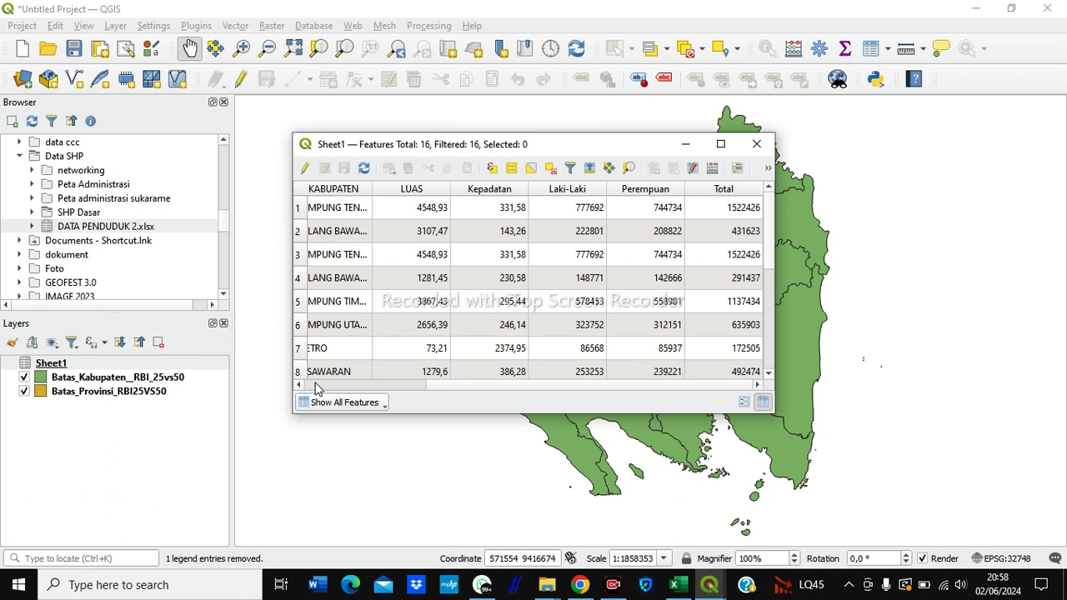
pyautogui.click(300, 385)
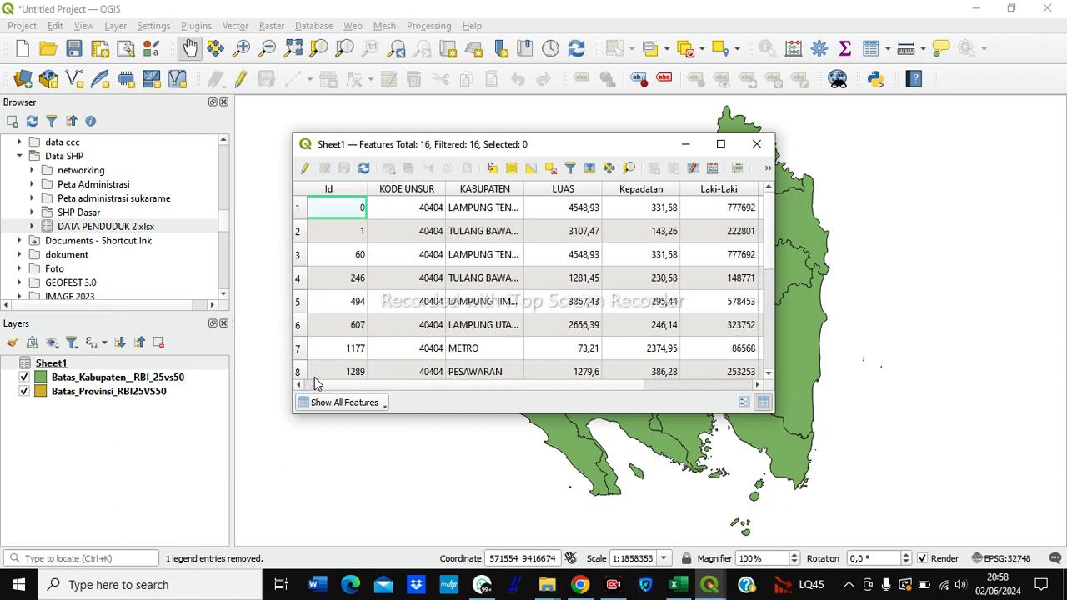
pyautogui.click(757, 385)
pyautogui.click(758, 385)
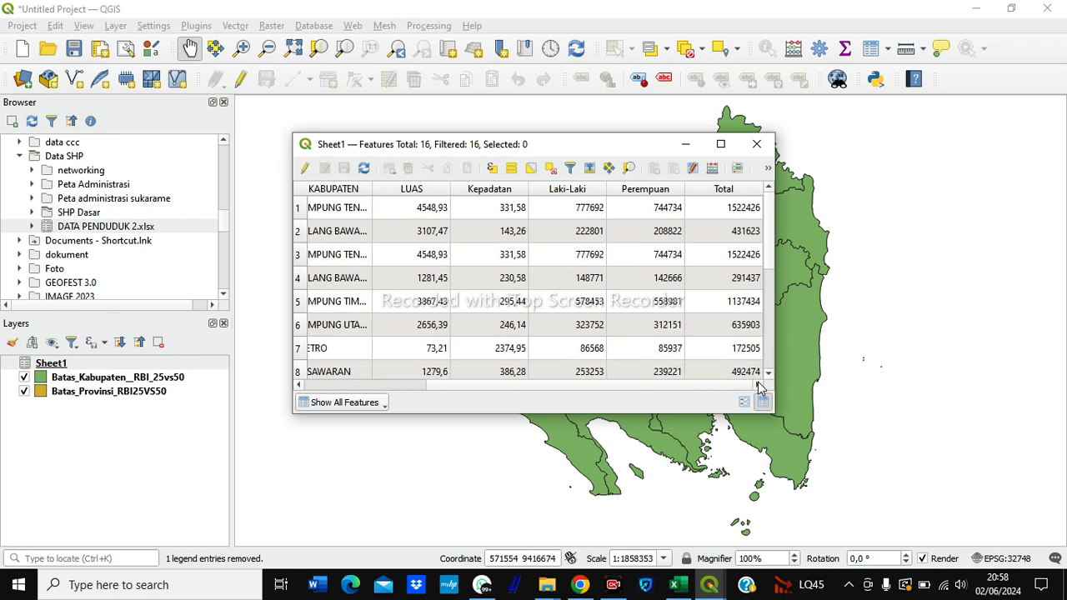
pyautogui.click(756, 143)
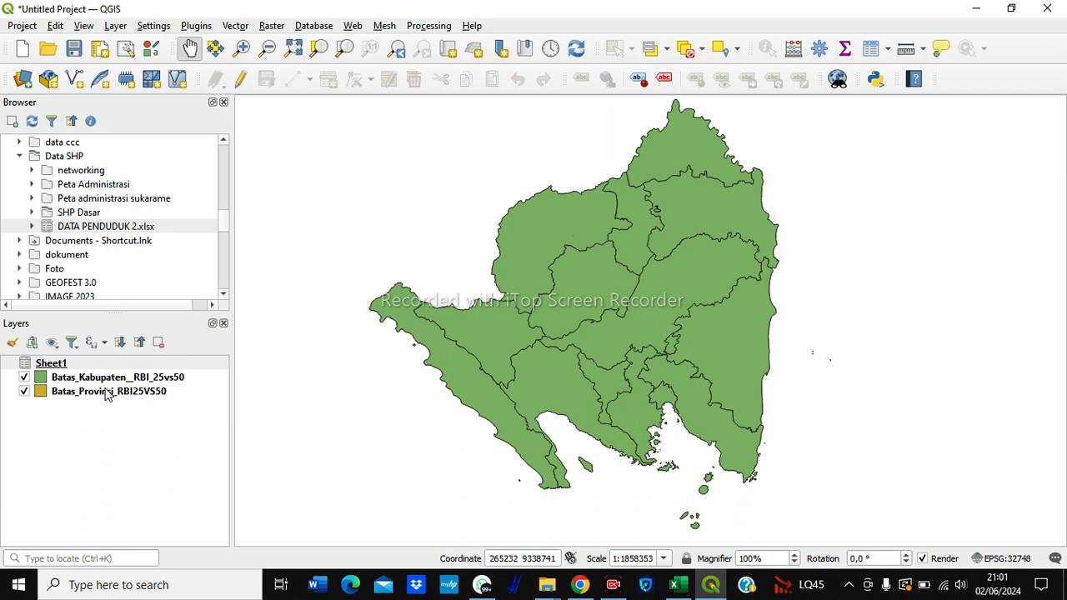
# Start a vector join on the Batas_Kabupaten__RBI_25vs50 layer, using Sheet1 as the join layer and Id as both join field and target field.
pyautogui.rightClick(77, 381)
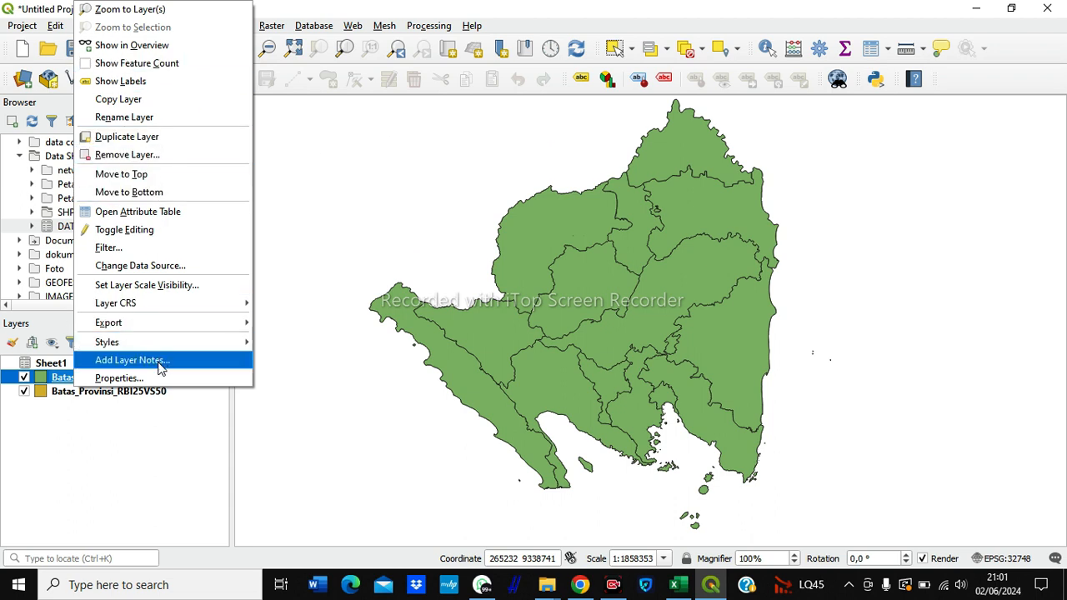
pyautogui.click(157, 380)
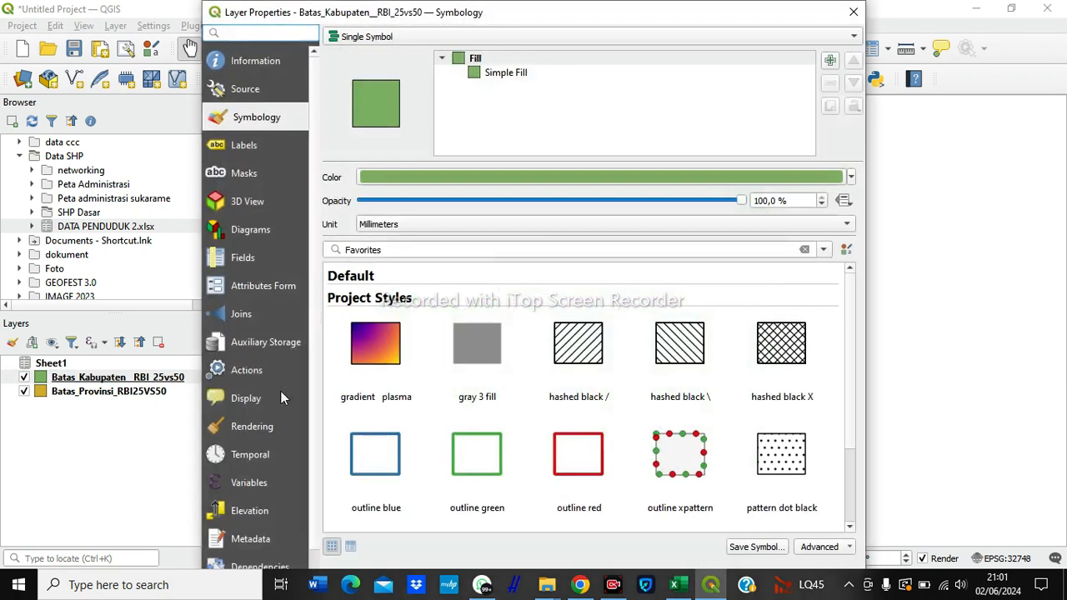
pyautogui.click(257, 313)
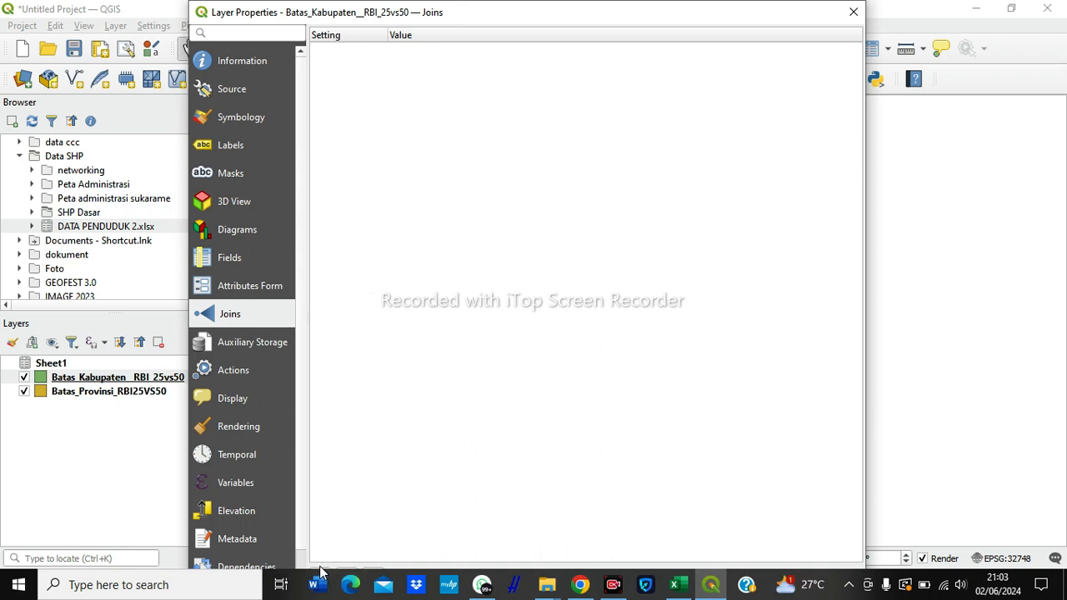
pyautogui.click(317, 581)
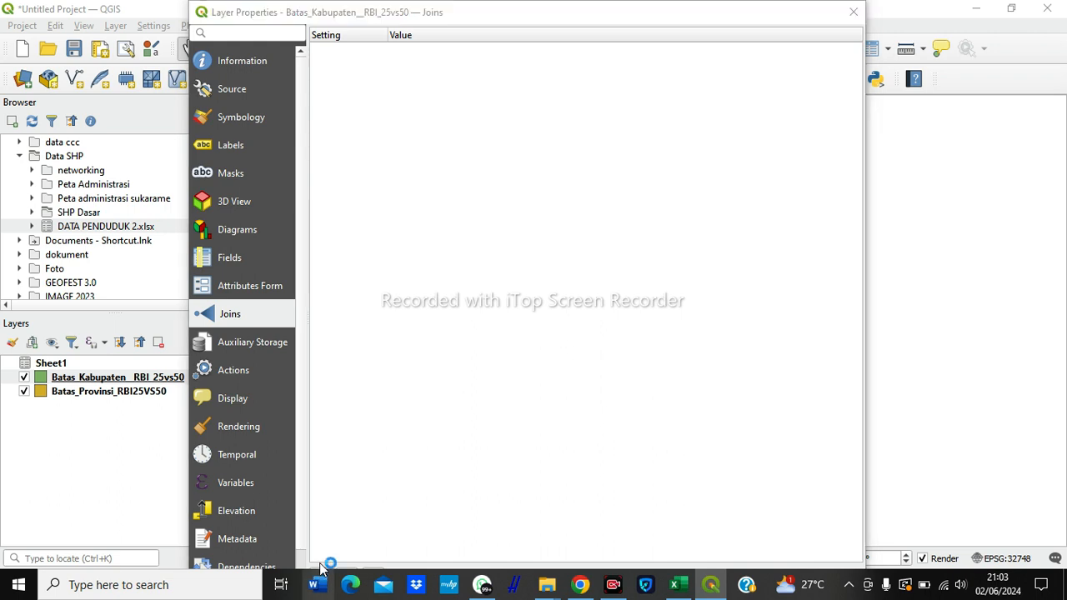
pyautogui.click(685, 207)
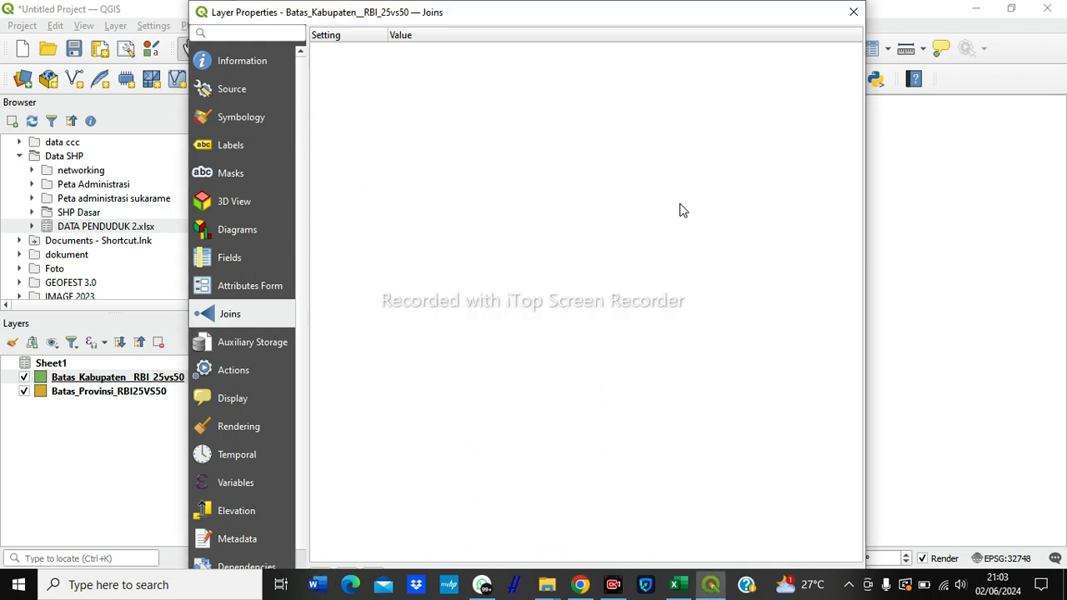
pyautogui.click(324, 570)
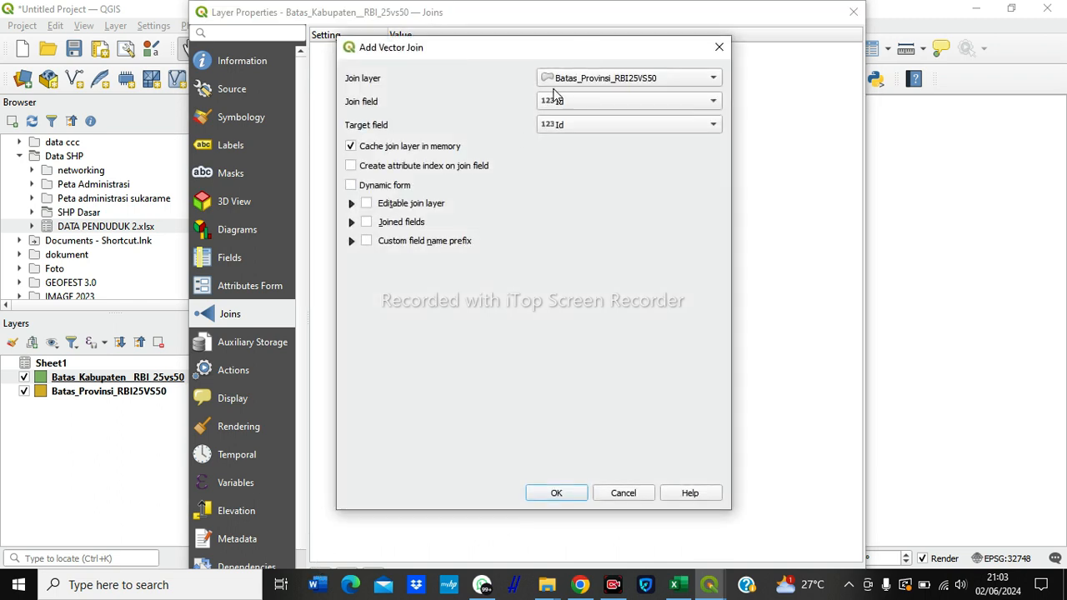
pyautogui.click(642, 78)
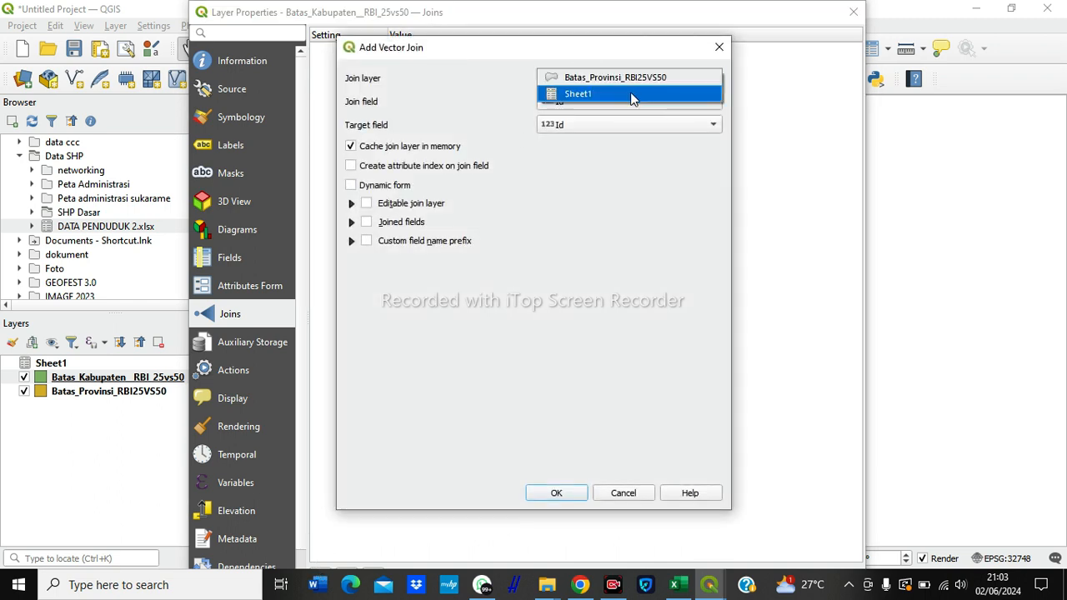
pyautogui.click(581, 94)
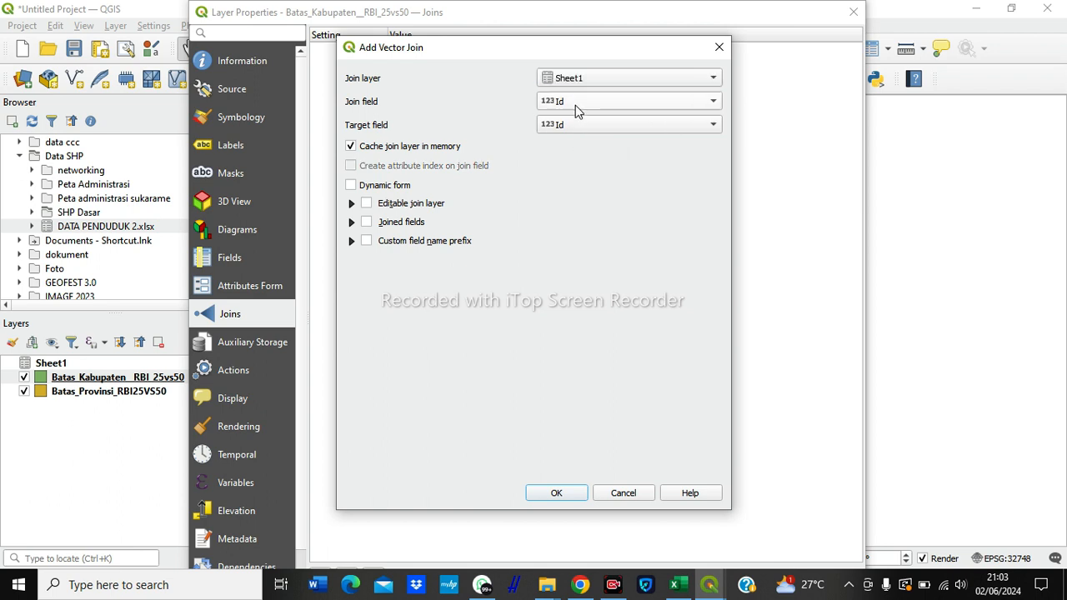
pyautogui.click(575, 105)
pyautogui.click(576, 104)
pyautogui.click(579, 126)
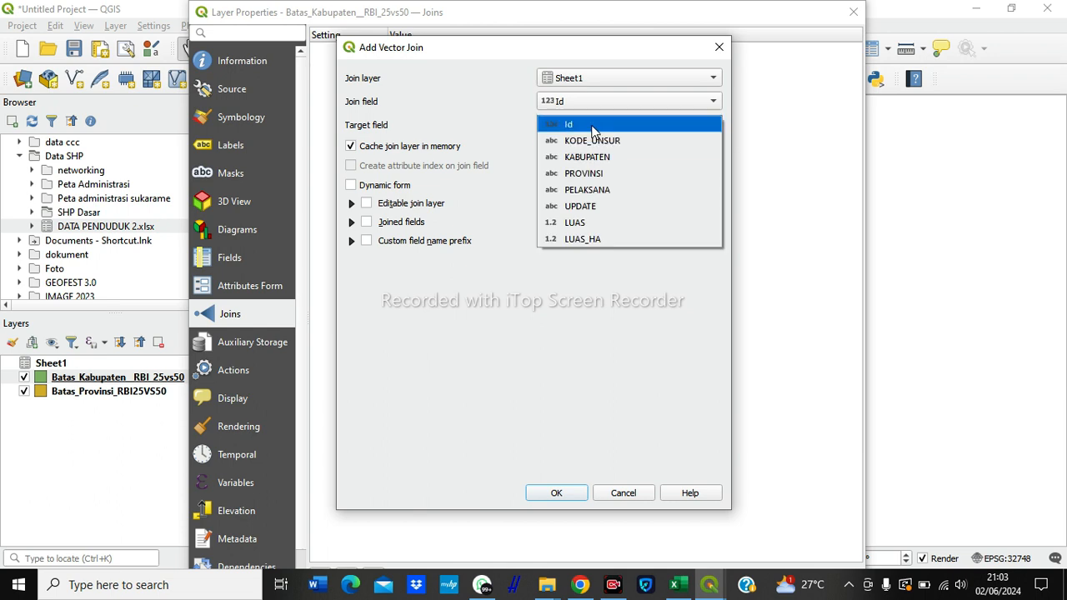
pyautogui.click(592, 125)
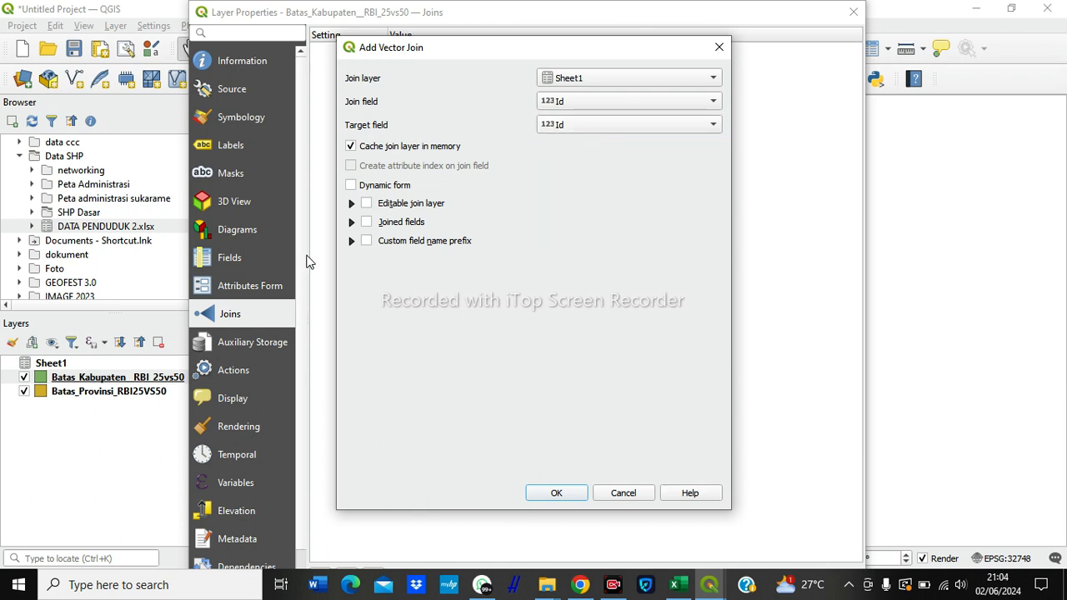
# Limit the joined fields to LUAS, Kepadatan, Laki-Laki, Perempuan and Total.
pyautogui.click(368, 224)
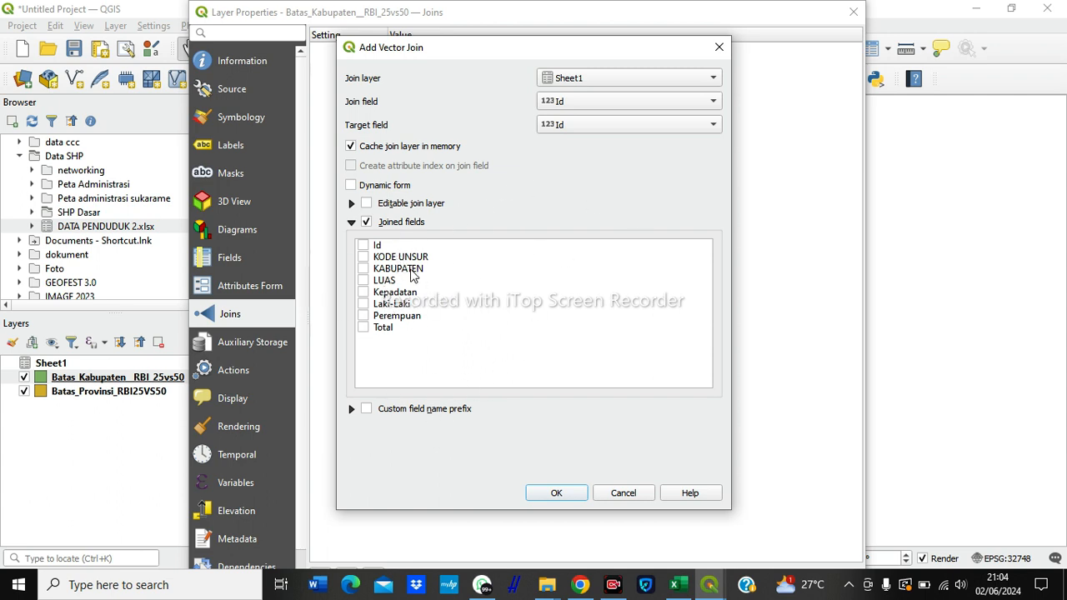
pyautogui.click(364, 281)
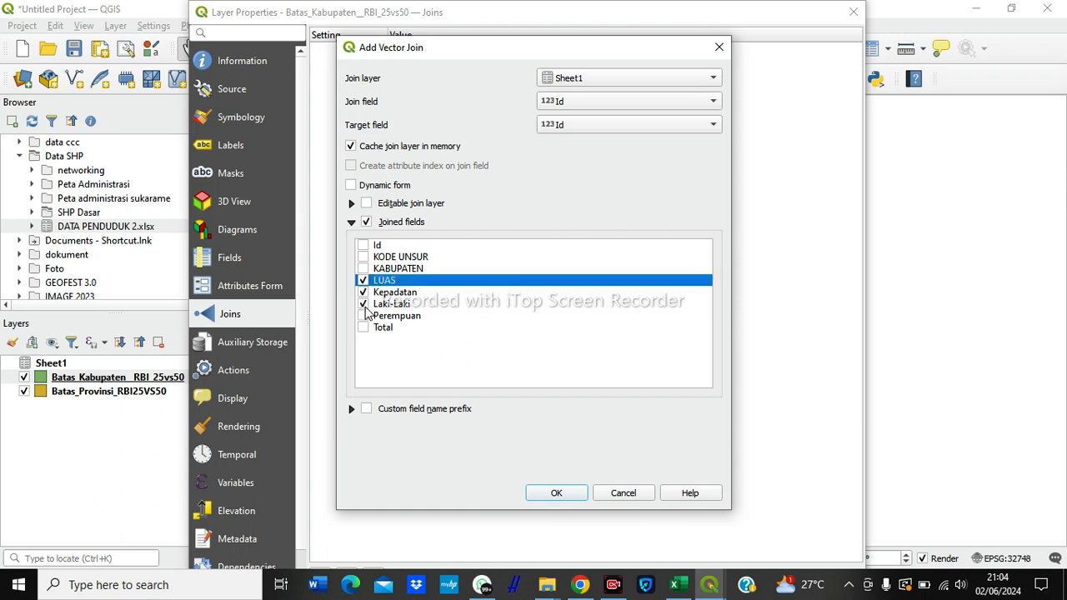
pyautogui.click(364, 317)
pyautogui.click(372, 329)
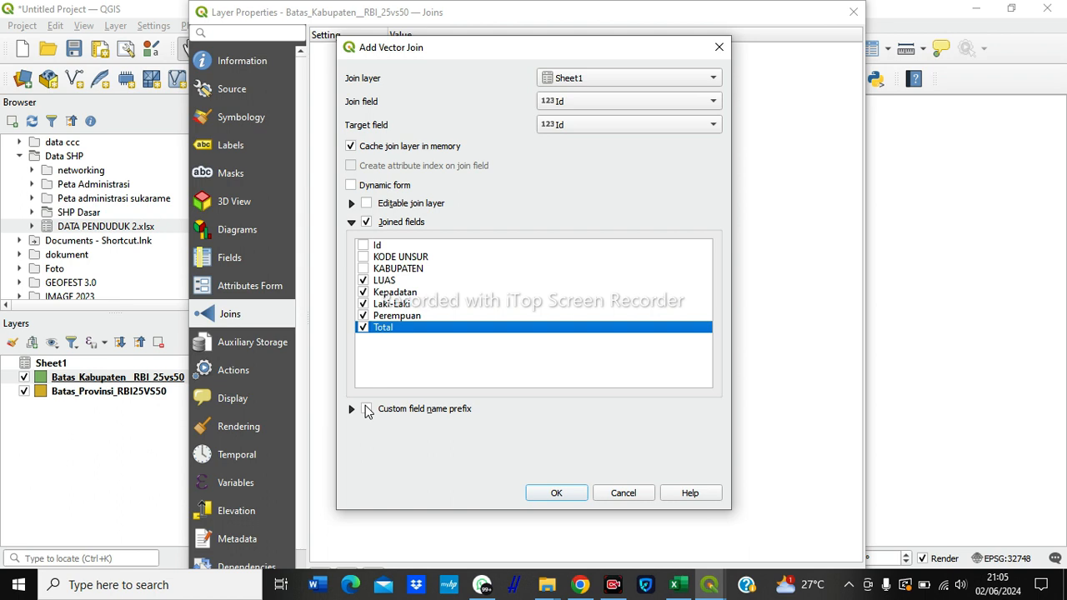
# Enable a custom field name prefix, leave it empty, and apply the Sheet1 join to the kabupaten layer.
pyautogui.click(367, 408)
pyautogui.click(388, 430)
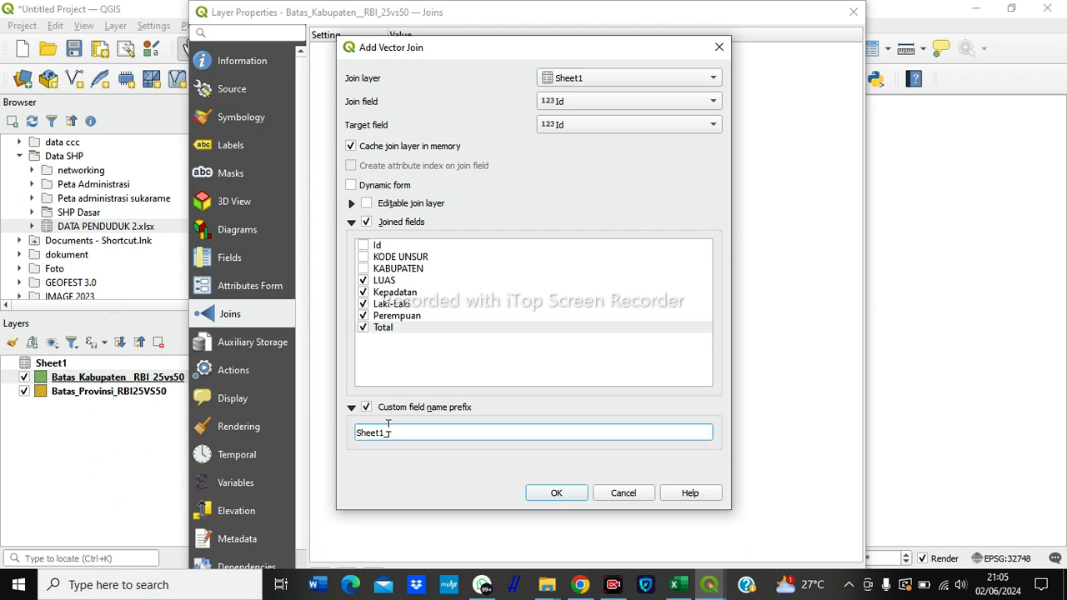
pyautogui.moveTo(391, 432); pyautogui.dragTo(362, 430)
pyautogui.press('BackSpace')
pyautogui.click(565, 492)
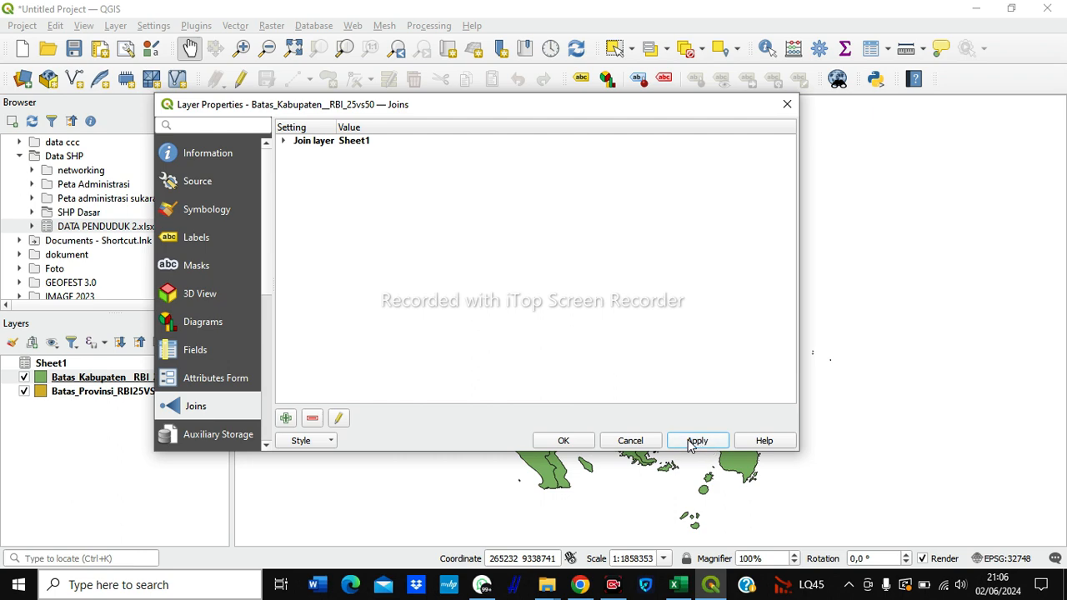
pyautogui.click(583, 445)
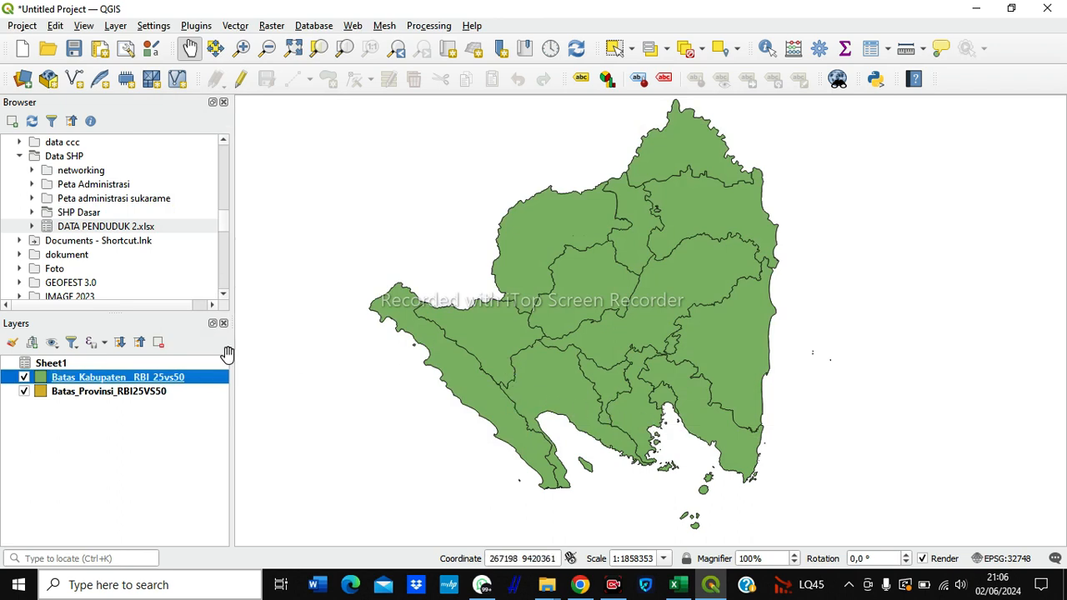
# Examine the joined columns in the Batas_Kabupaten__RBI_25vs50 attribute table and close it.
pyautogui.rightClick(131, 381)
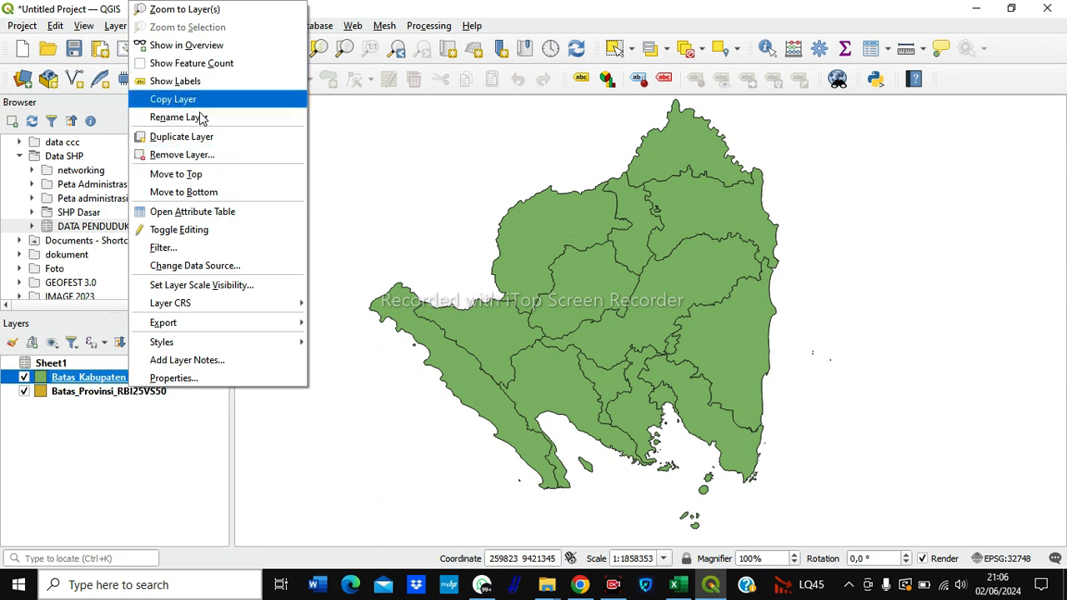
pyautogui.click(73, 383)
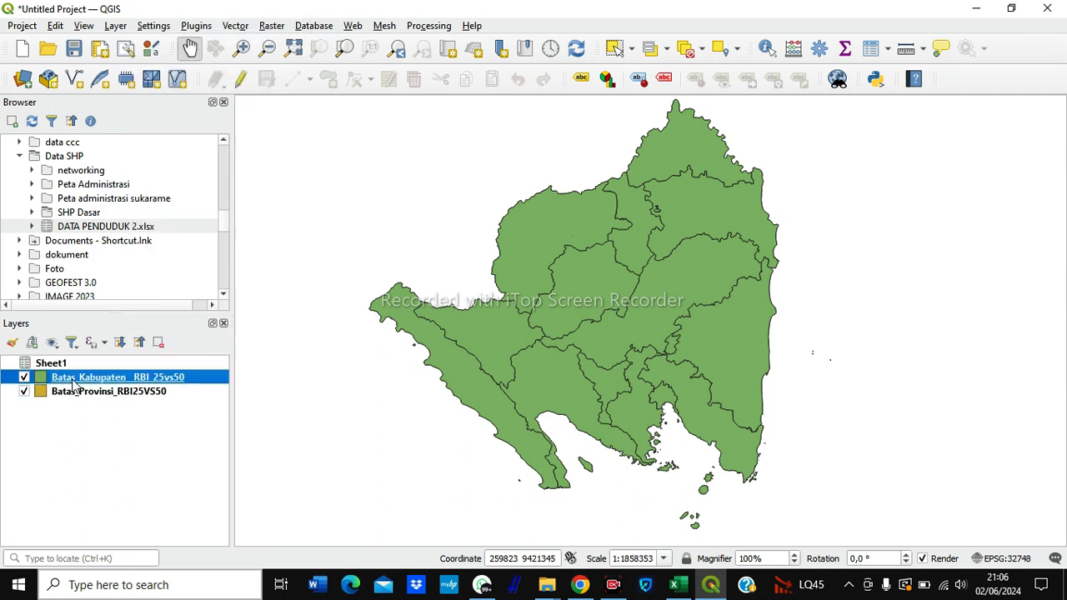
pyautogui.rightClick(72, 382)
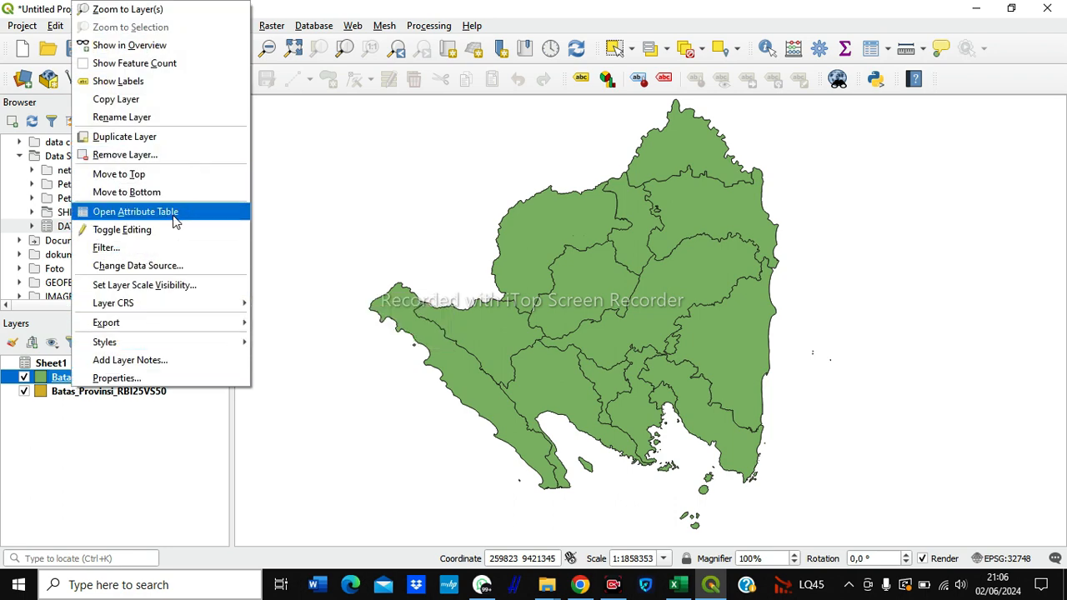
pyautogui.click(173, 216)
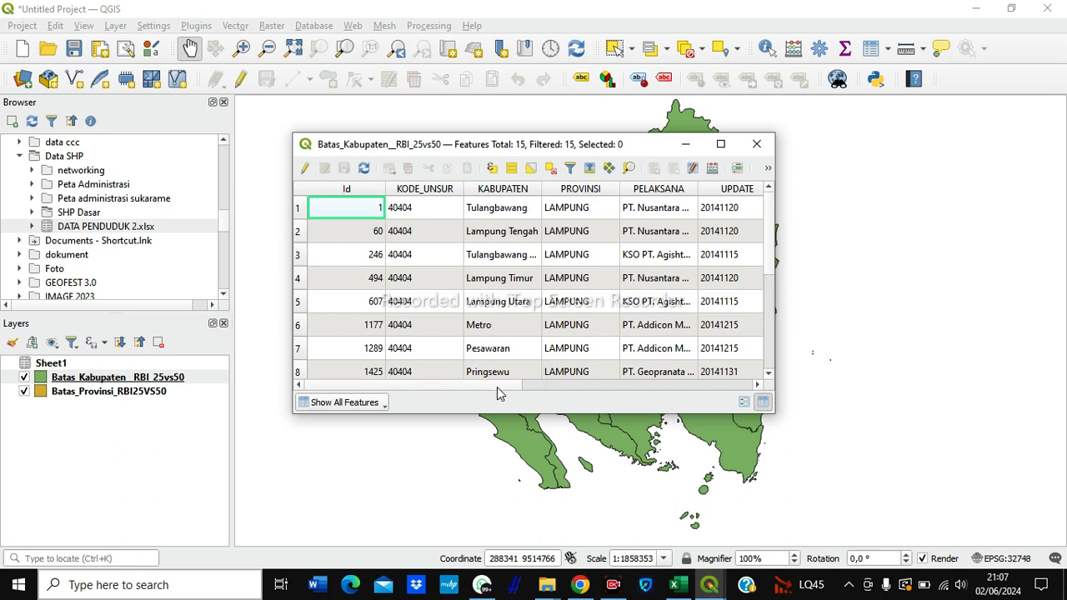
pyautogui.moveTo(497, 387); pyautogui.dragTo(742, 384)
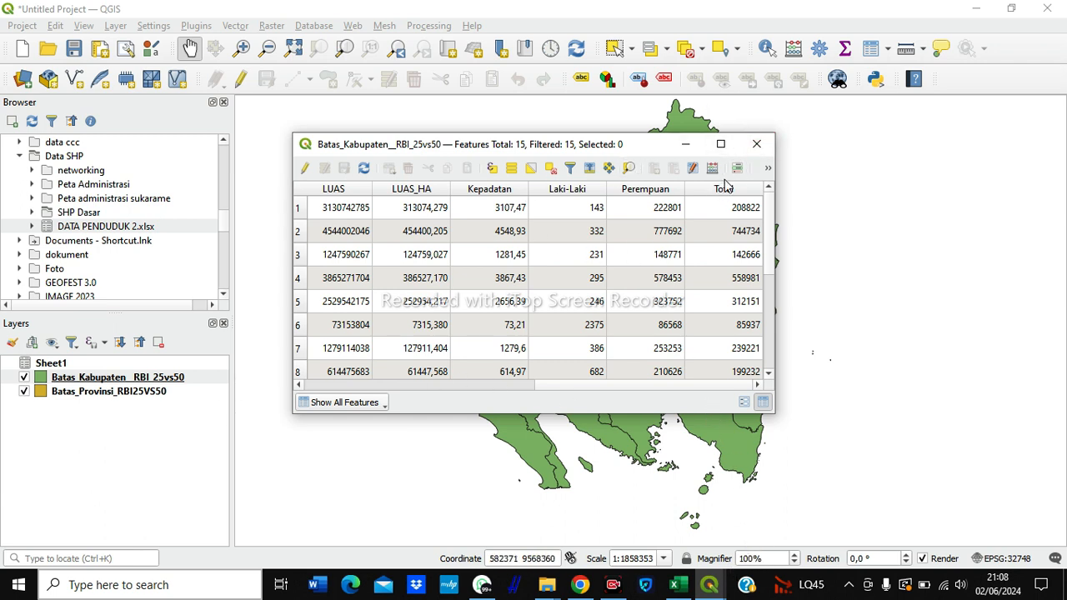
pyautogui.click(754, 145)
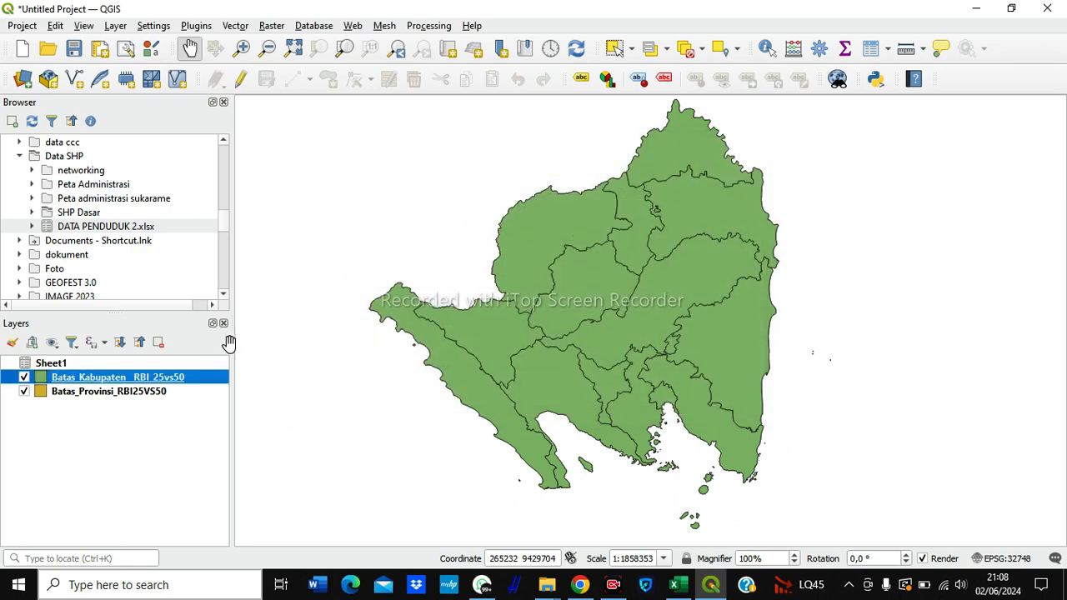
# Start exporting the Batas_Kabupaten__RBI_25vs50 layer's features in ESRI Shapefile format with the file name Petatematik.
pyautogui.rightClick(156, 379)
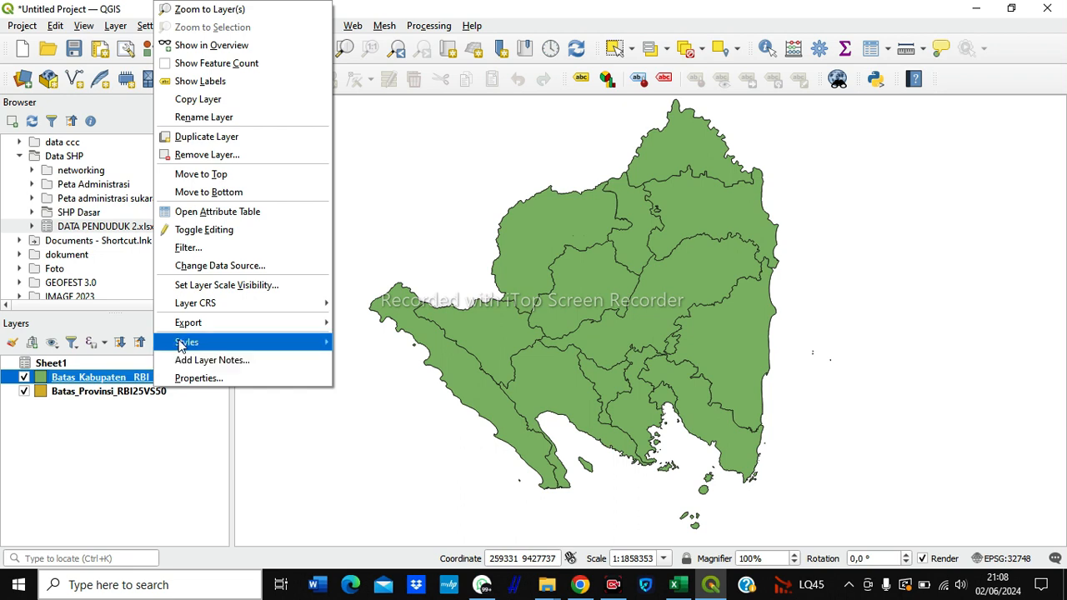
pyautogui.moveTo(201, 325)
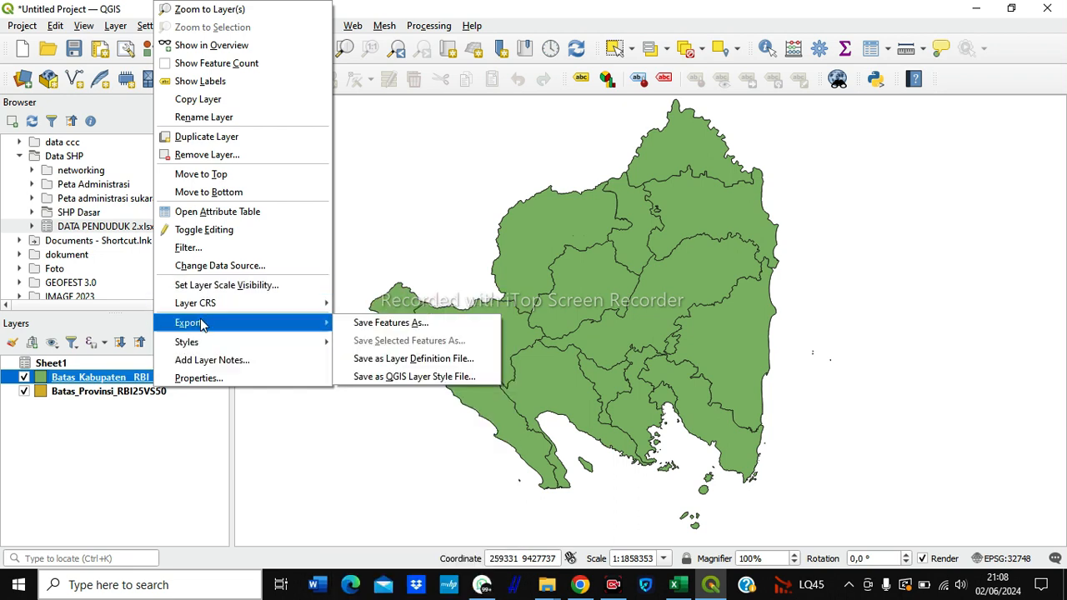
pyautogui.click(387, 330)
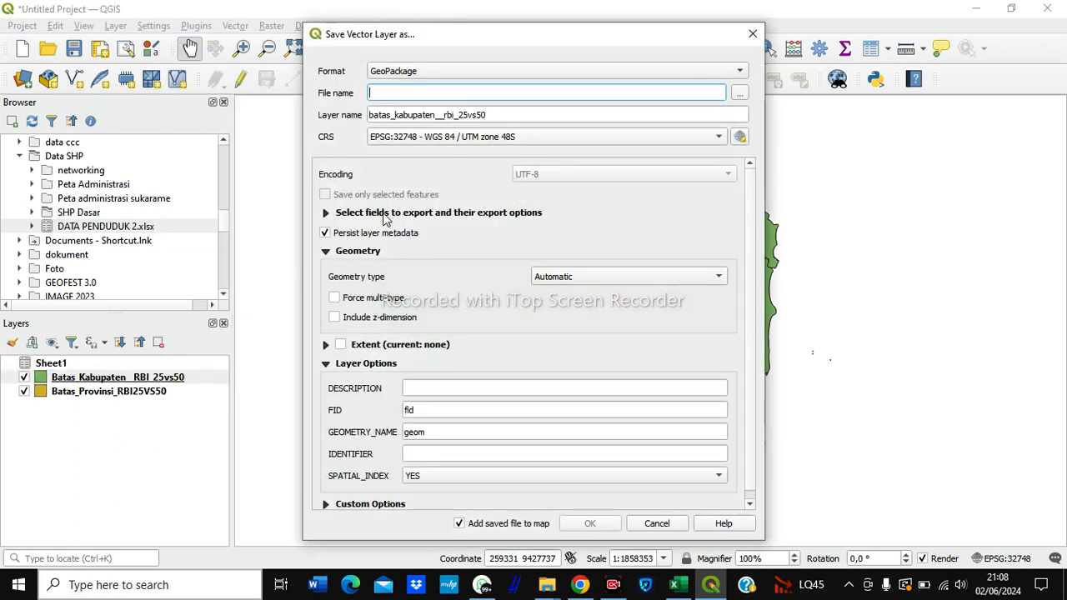
pyautogui.click(524, 70)
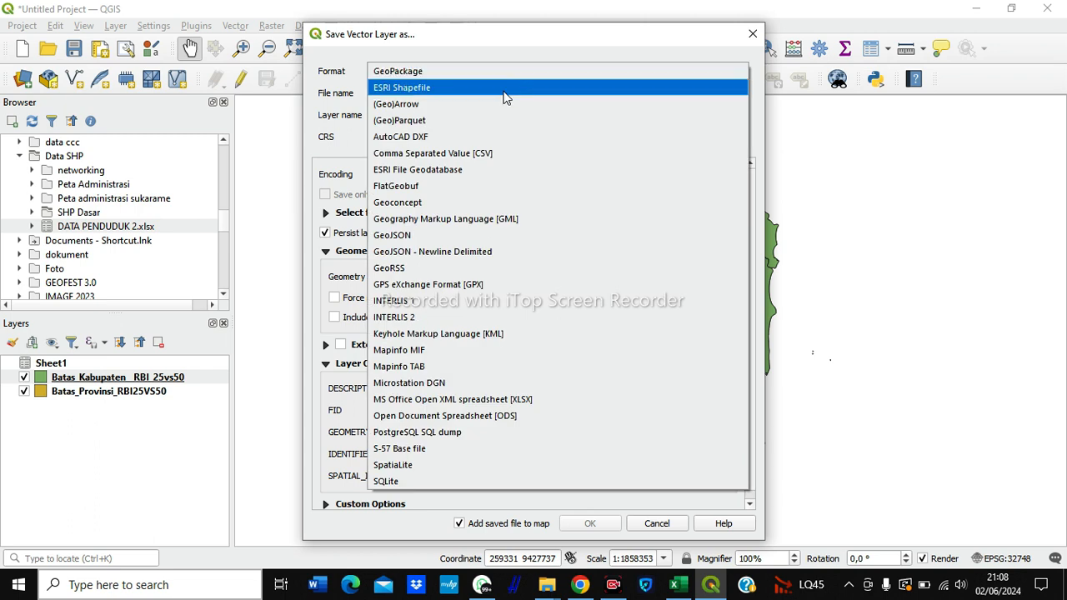
pyautogui.click(505, 92)
pyautogui.click(491, 93)
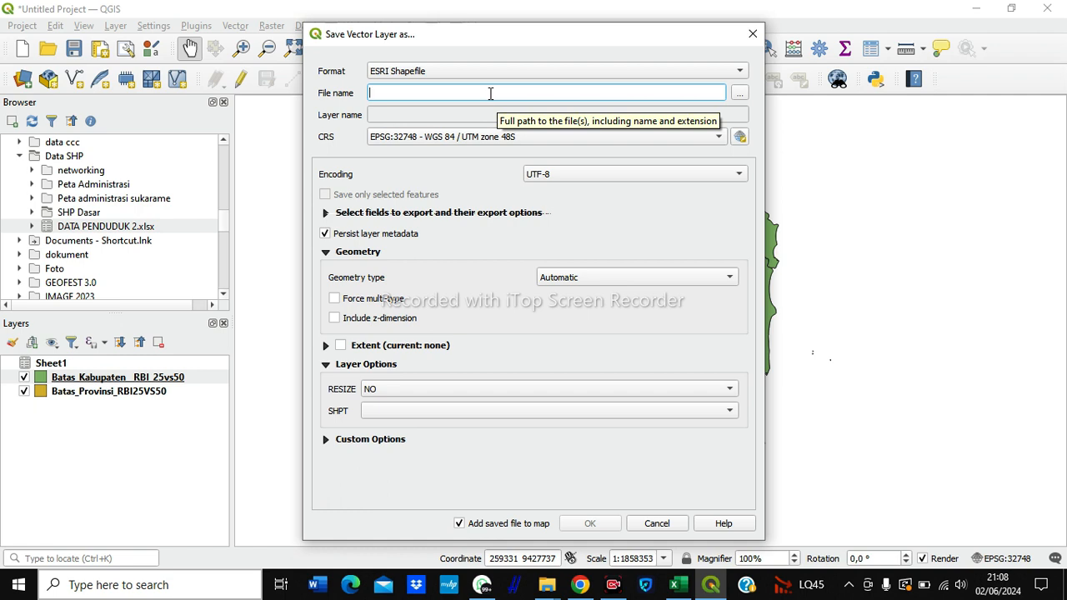
pyautogui.write('Petatematik')
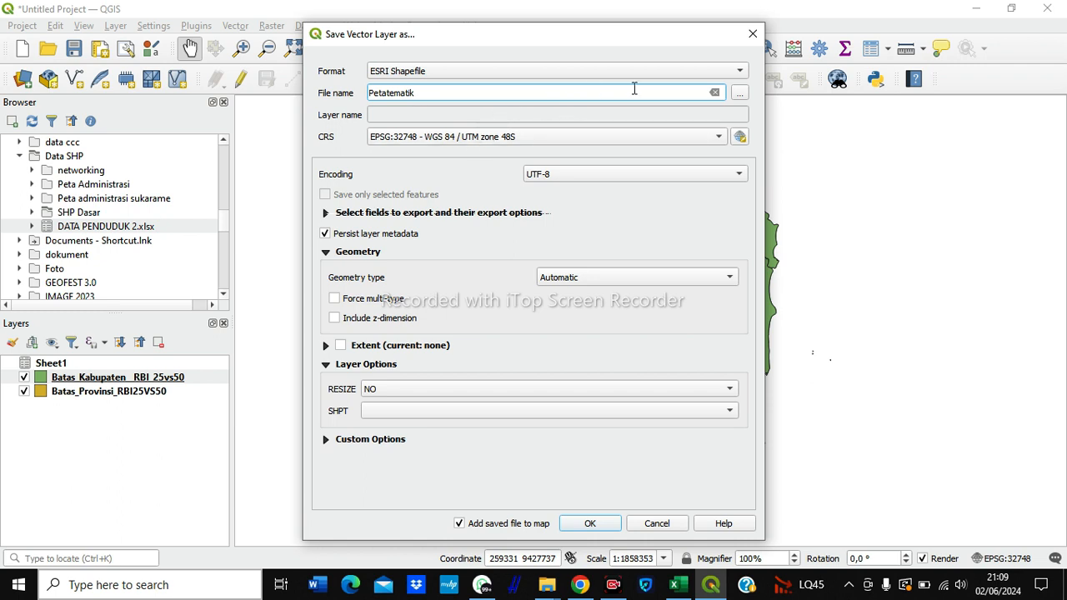
# Set the export location to the tada c folder on Data (D:) and save the Petatematik shapefile, adding it to the map.
pyautogui.click(740, 93)
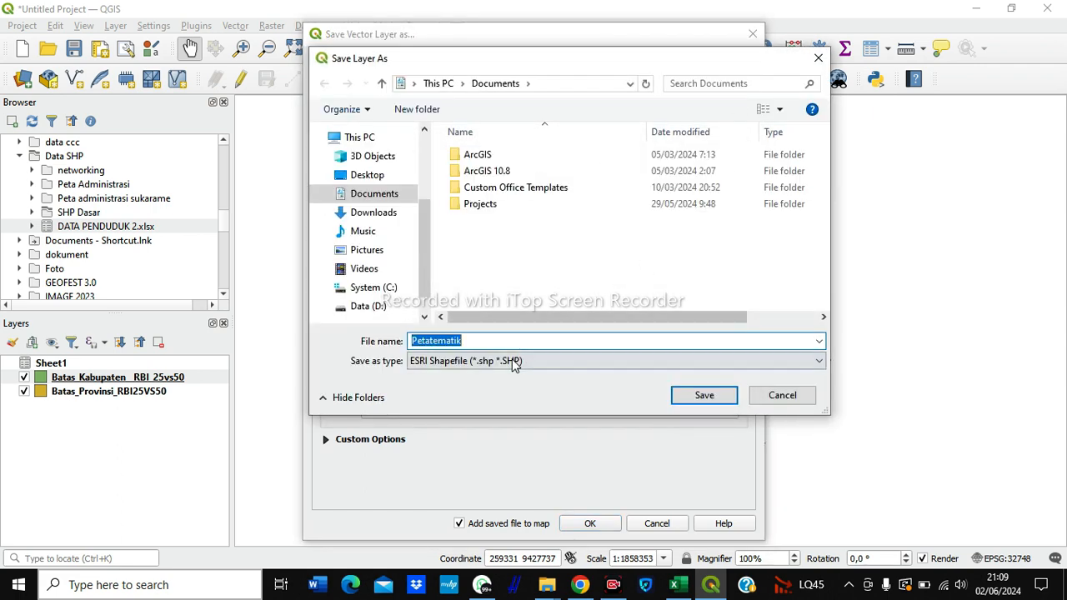
pyautogui.click(367, 307)
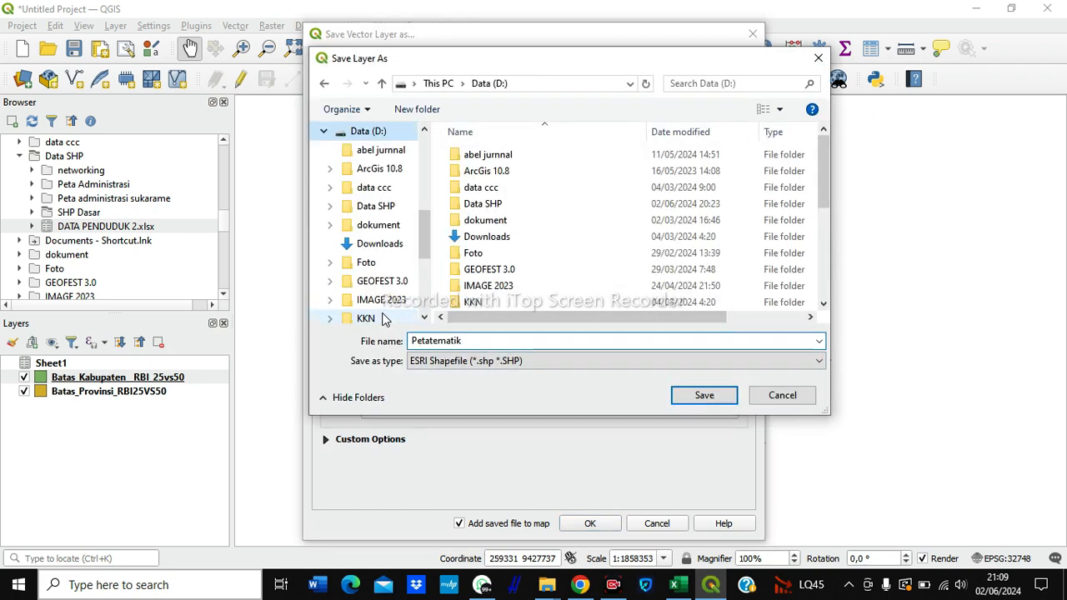
pyautogui.scroll(-5, 473, 259)
pyautogui.doubleClick(473, 252)
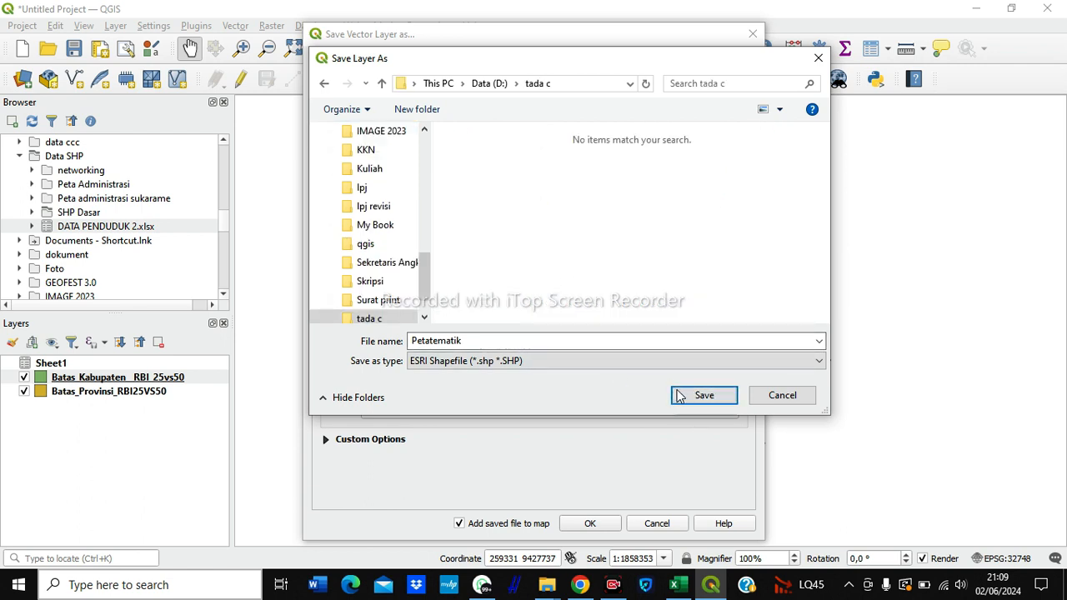
pyautogui.click(683, 396)
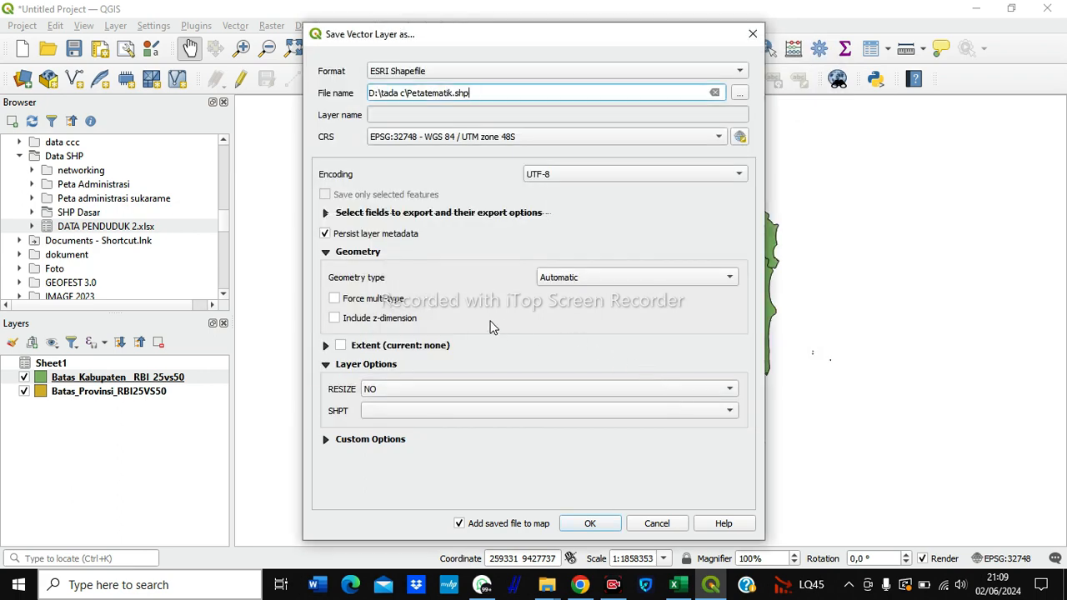
pyautogui.click(584, 523)
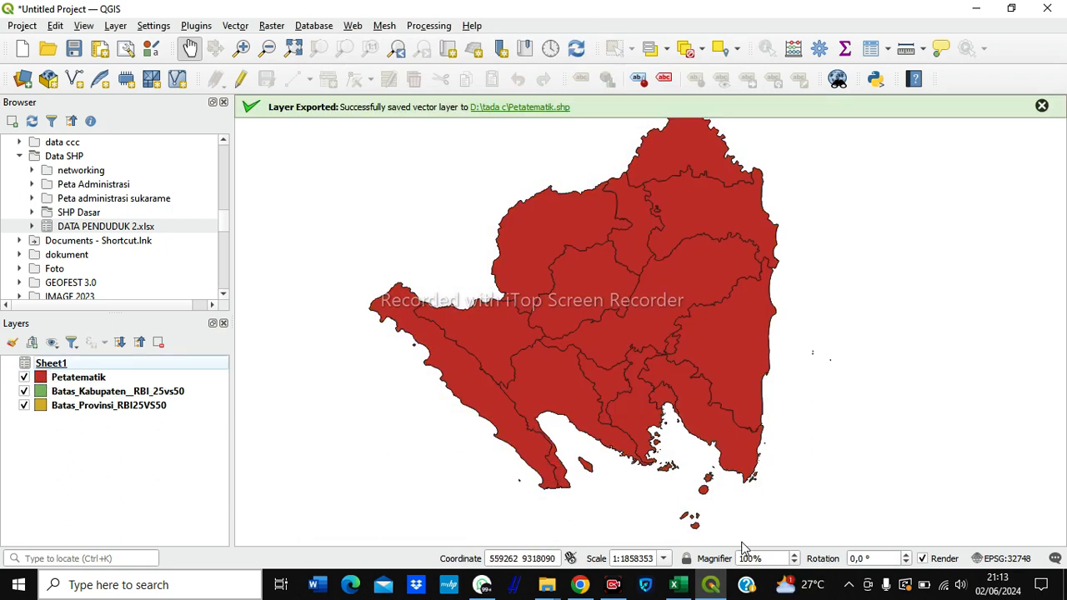
# Remove the Sheet1 table from the project.
pyautogui.click(65, 365)
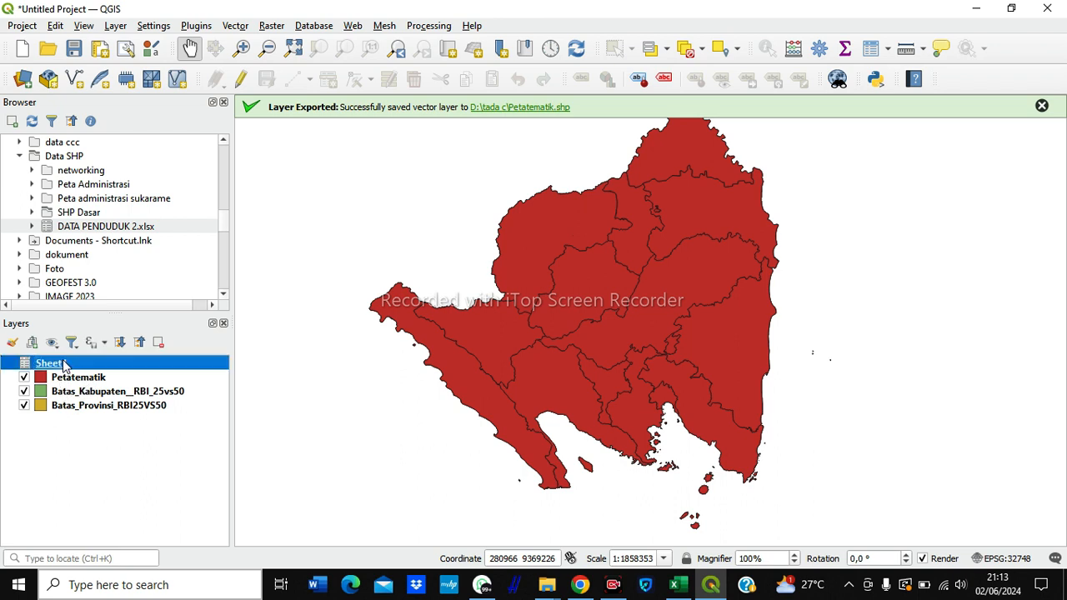
pyautogui.rightClick(65, 365)
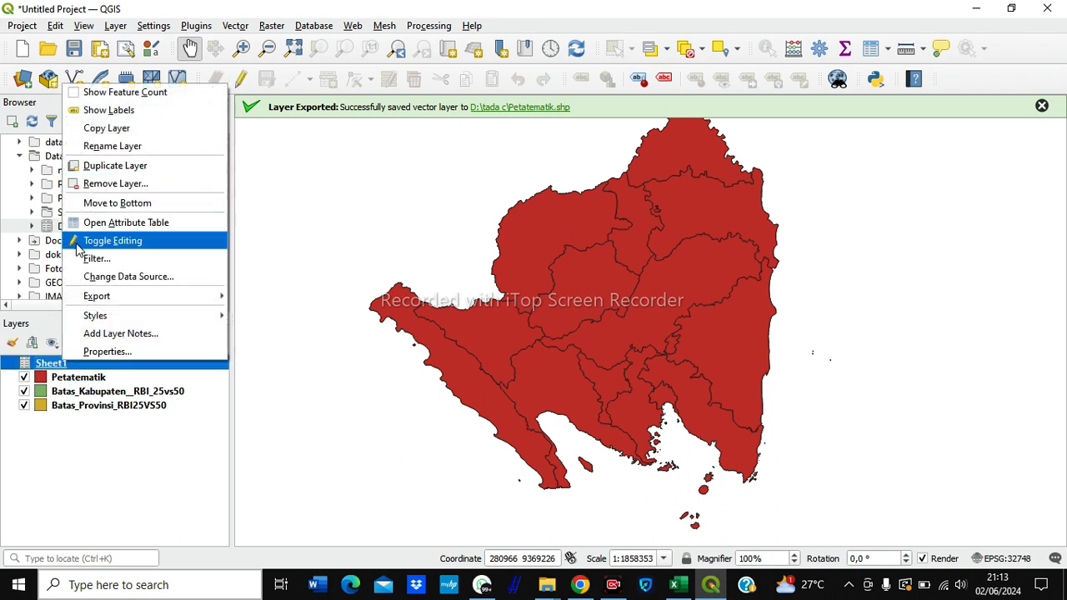
pyautogui.click(157, 184)
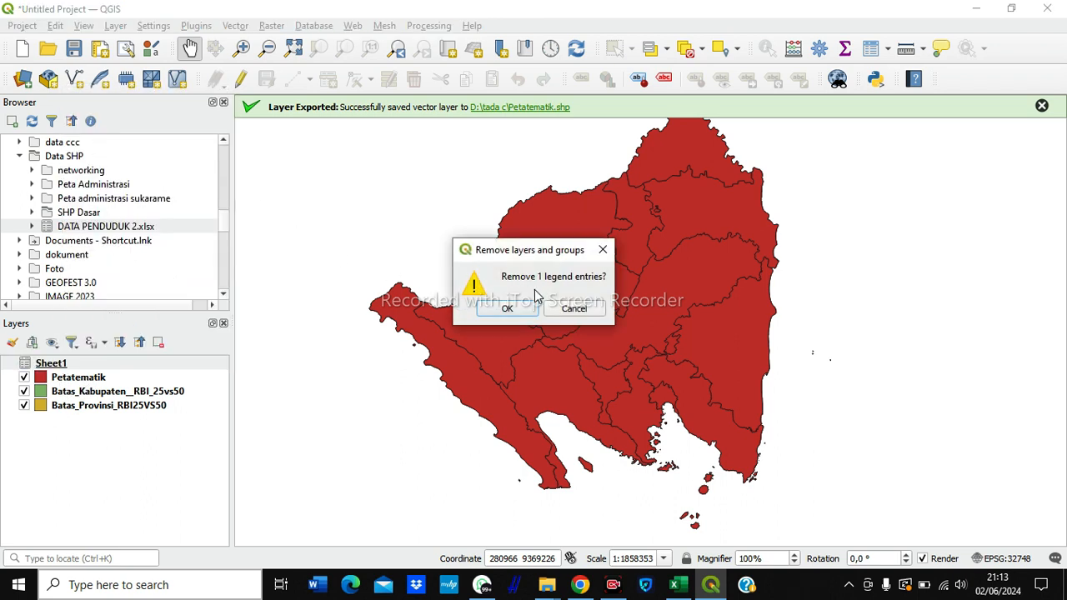
pyautogui.click(507, 310)
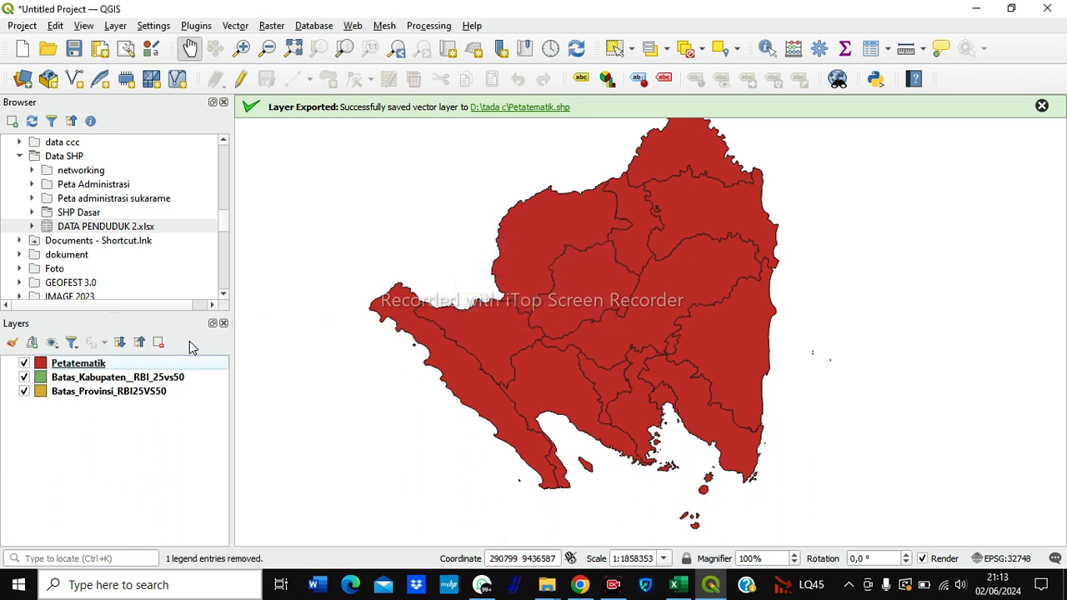
# Remove the Batas_Kabupaten__RBI_25vs50 and Batas_Provinsi_RBI25VS50 layers from the project.
pyautogui.click(97, 380)
pyautogui.rightClick(96, 380)
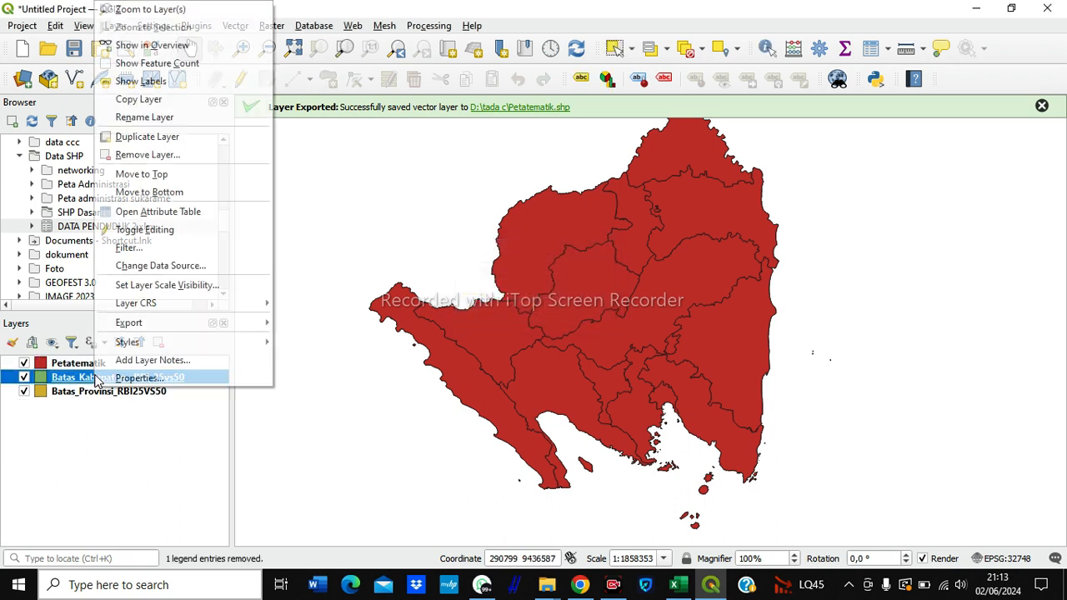
pyautogui.click(213, 155)
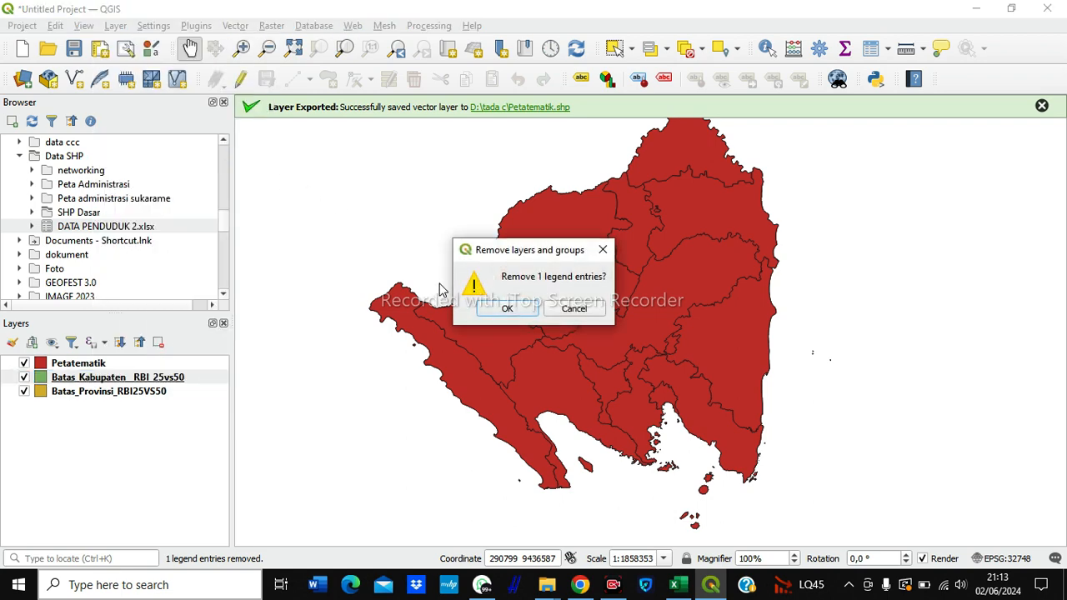
pyautogui.click(501, 310)
pyautogui.rightClick(143, 381)
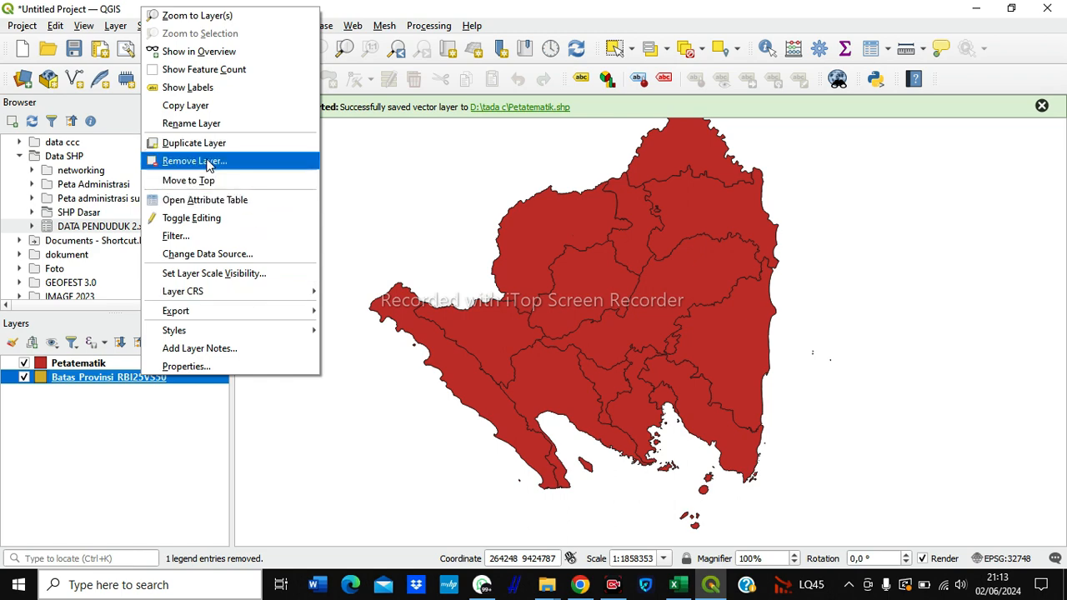
pyautogui.click(215, 160)
pyautogui.click(508, 310)
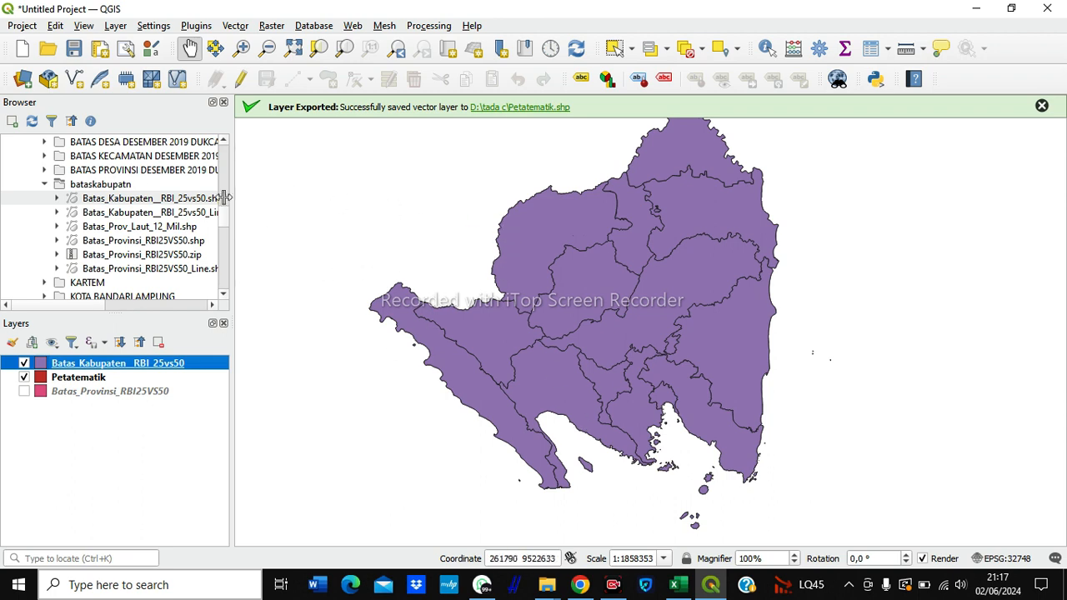
# Replace the Batas_Kabupaten__RBI_25vs50 layer with a fresh copy of its shapefile from the bataskabupatn folder, placed above Petatematik.
pyautogui.rightClick(129, 370)
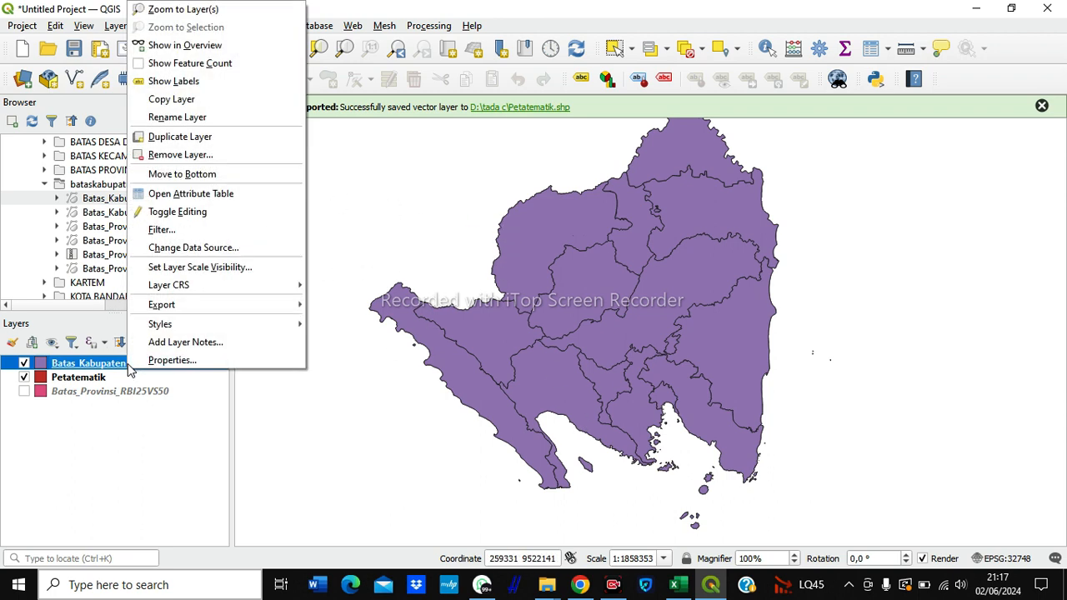
pyautogui.click(176, 156)
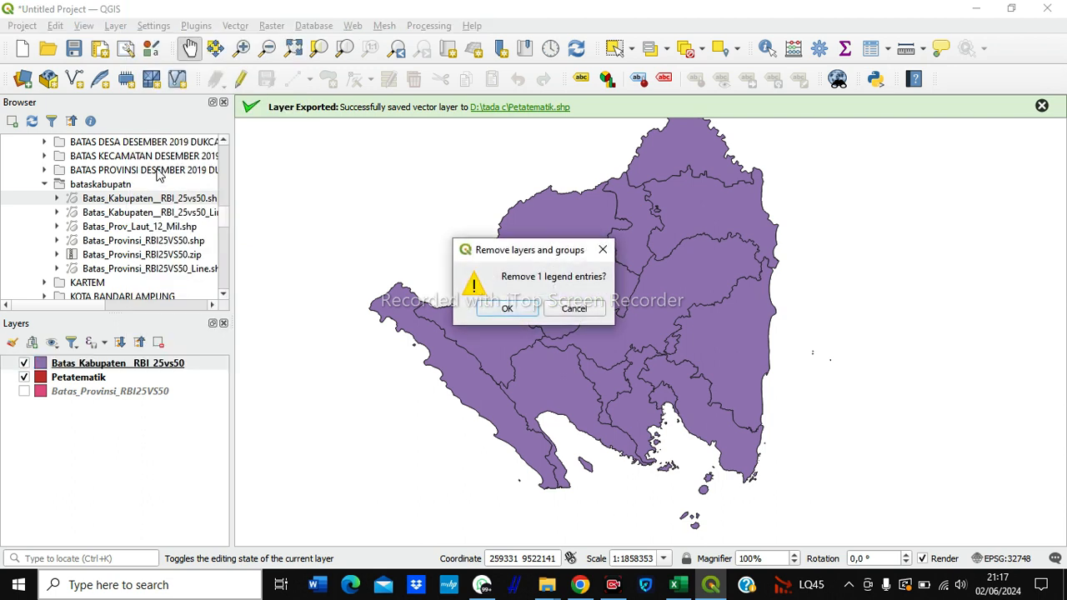
pyautogui.click(507, 308)
pyautogui.click(198, 202)
pyautogui.moveTo(198, 201); pyautogui.dragTo(187, 365)
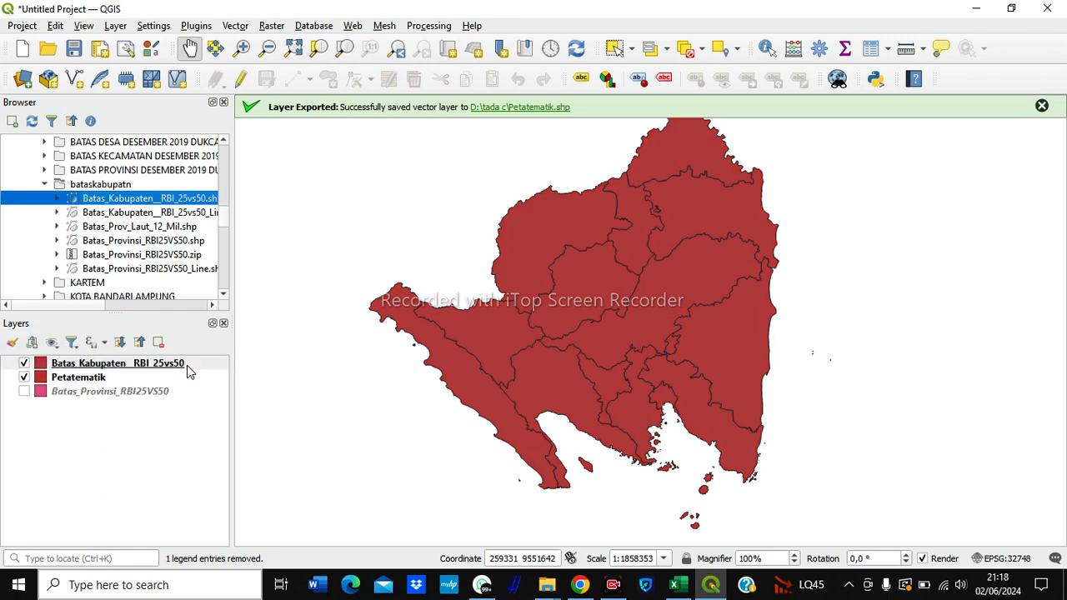
# Style the Batas_Kabupaten__RBI_25vs50 layer as Outline: Simple Line with the standard red color.
pyautogui.rightClick(139, 368)
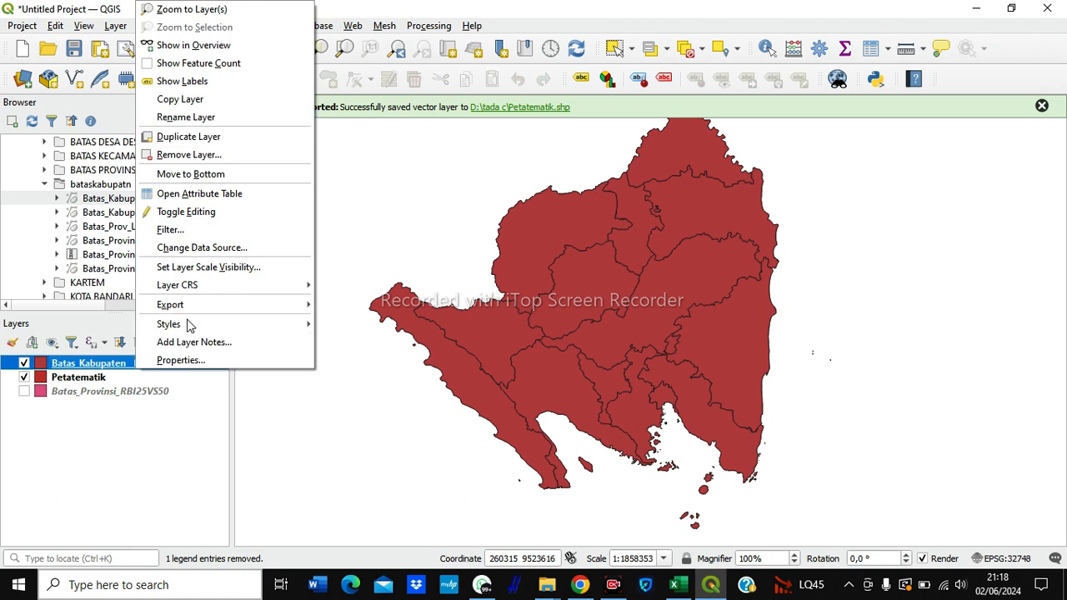
pyautogui.click(169, 361)
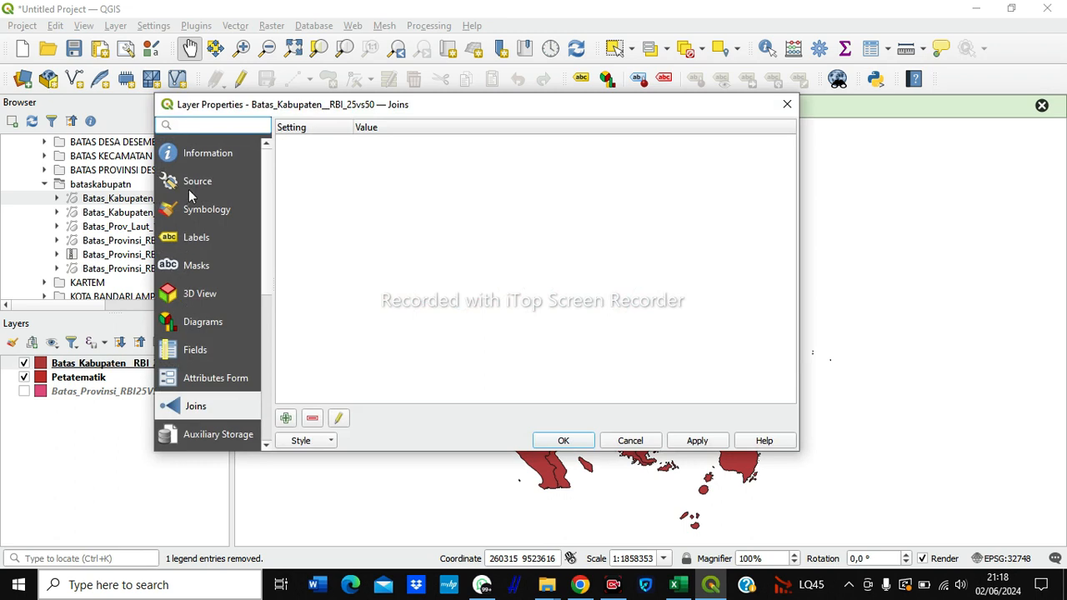
pyautogui.click(198, 209)
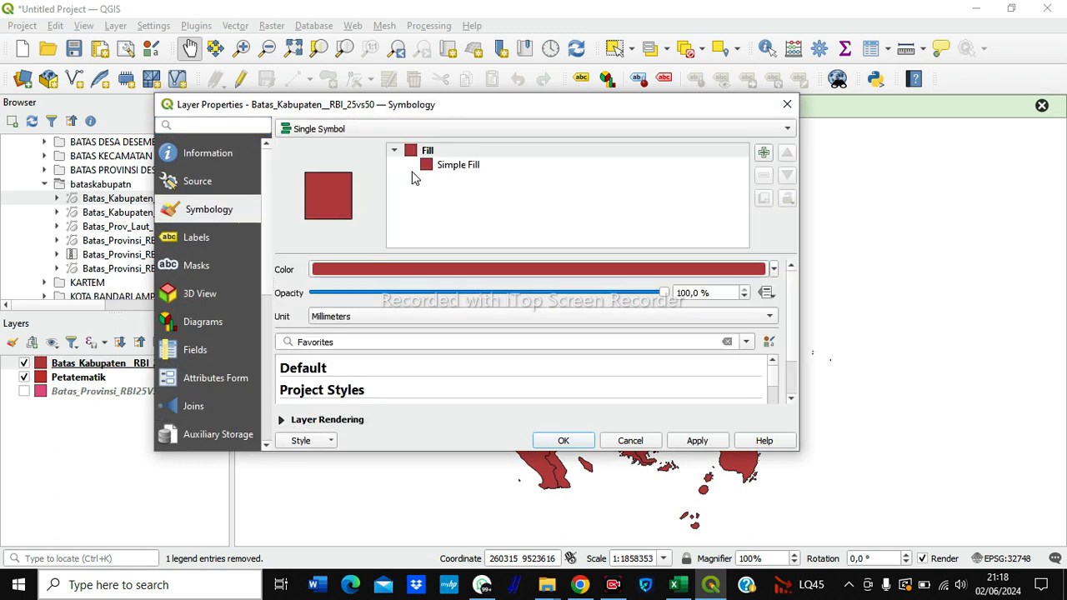
pyautogui.click(461, 165)
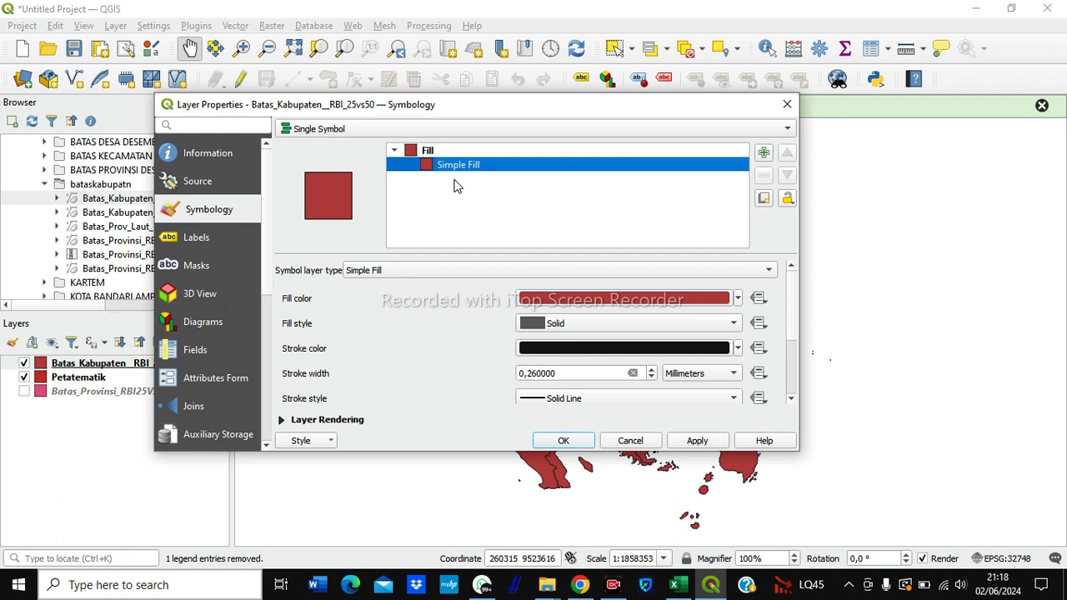
pyautogui.click(408, 270)
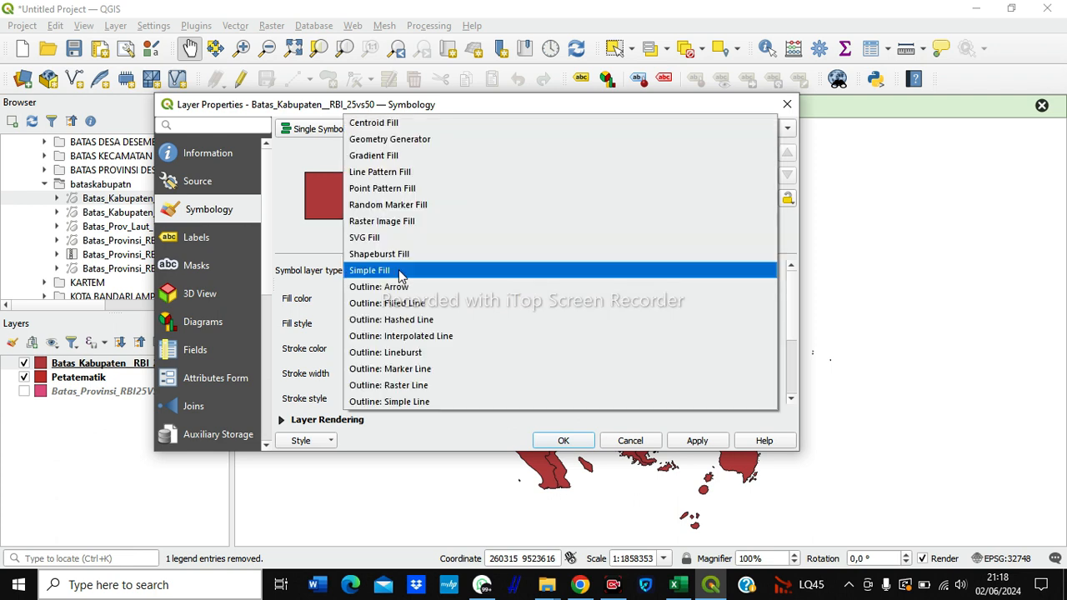
pyautogui.click(417, 402)
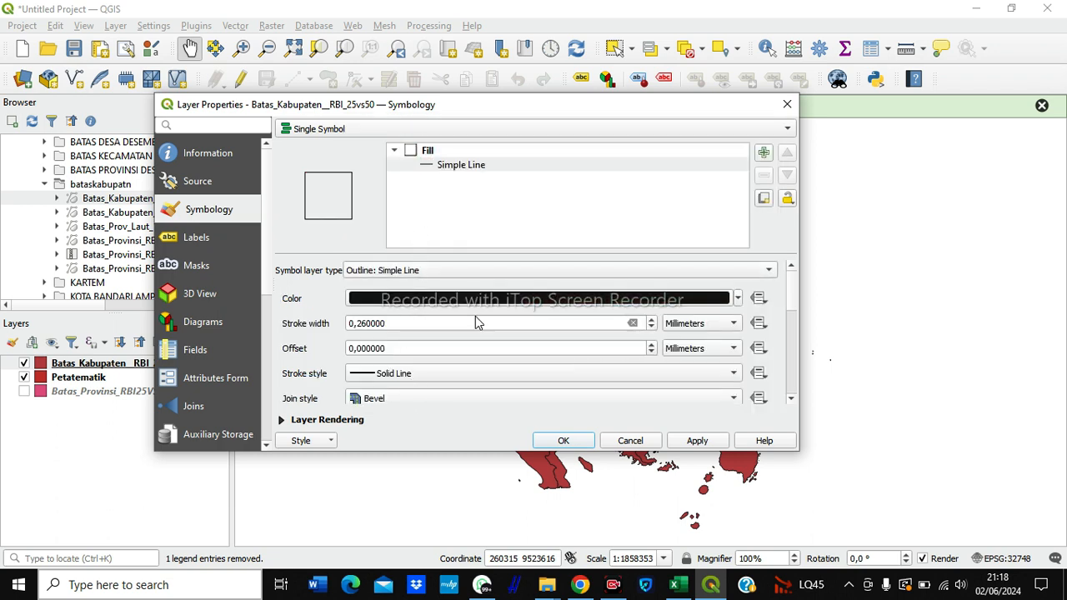
pyautogui.click(736, 298)
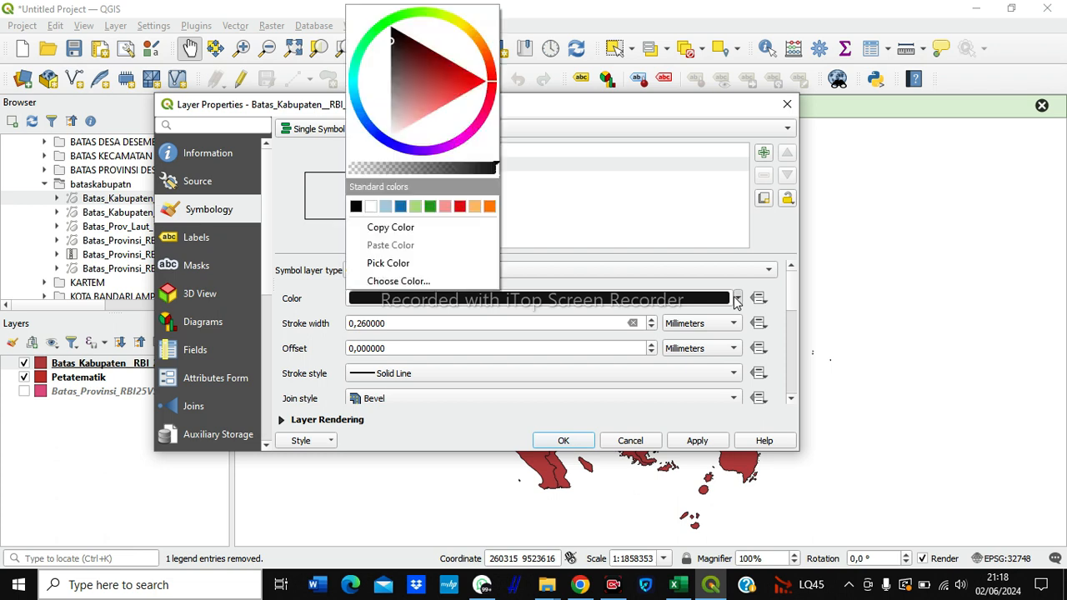
pyautogui.click(459, 207)
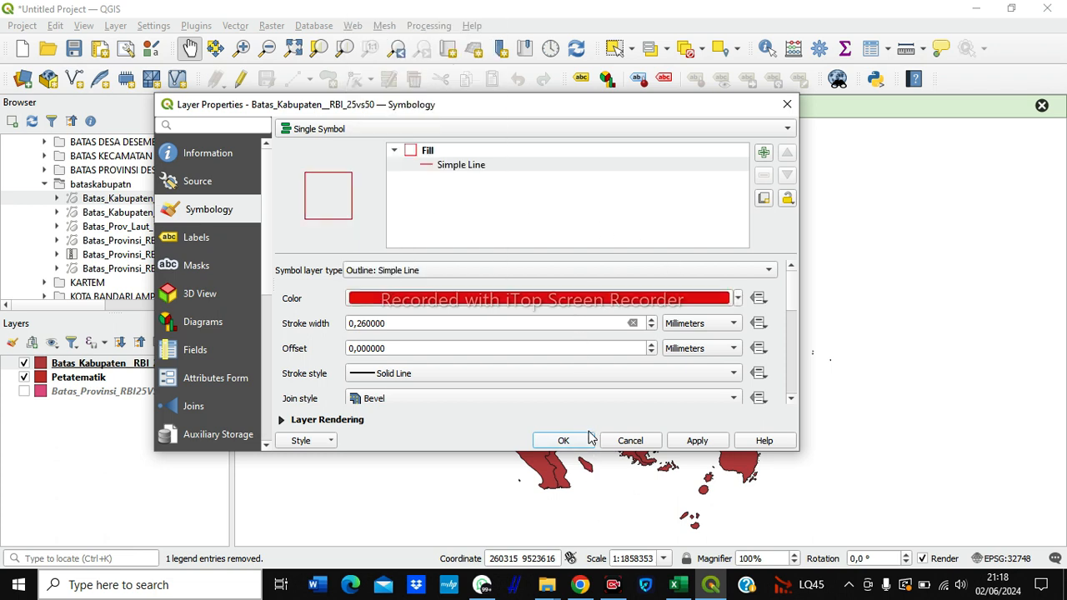
pyautogui.click(563, 441)
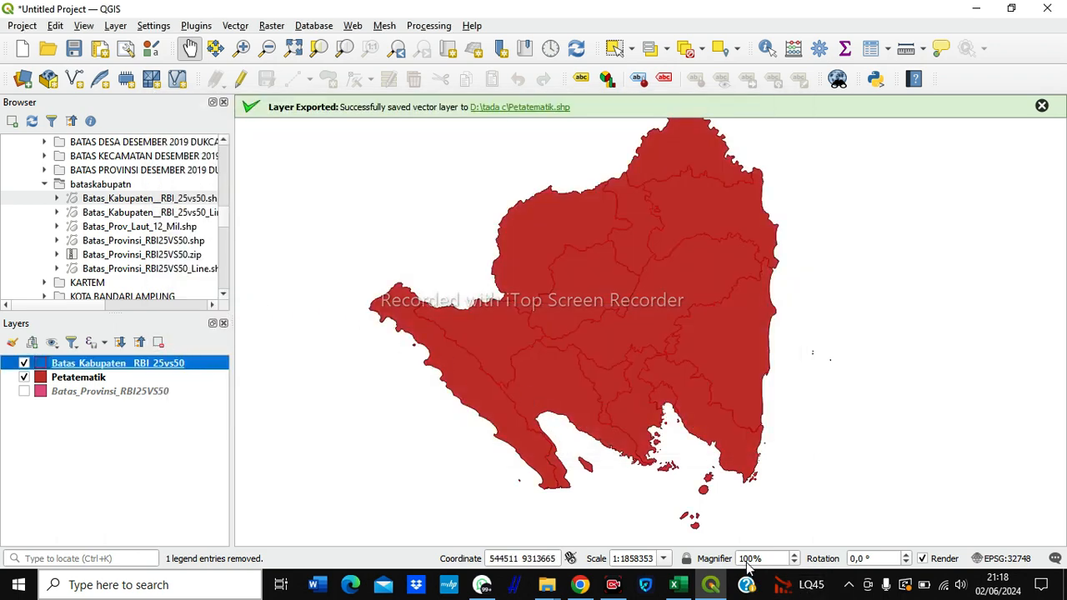
# Hide the Petatematik layer to check the kabupaten outlines on their own, and show it again.
pyautogui.click(24, 376)
pyautogui.click(25, 377)
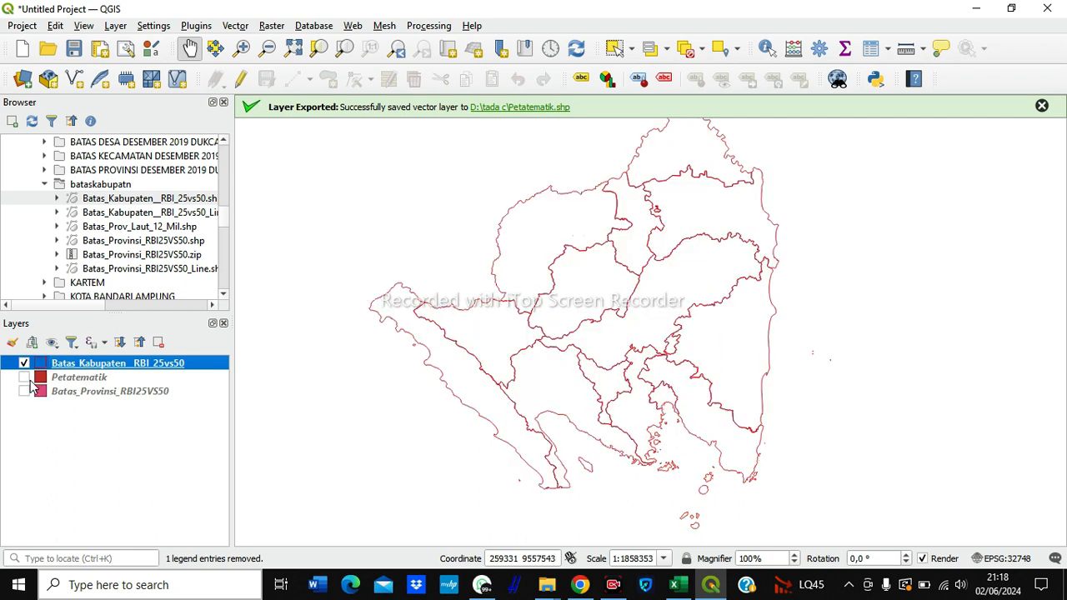
pyautogui.click(24, 377)
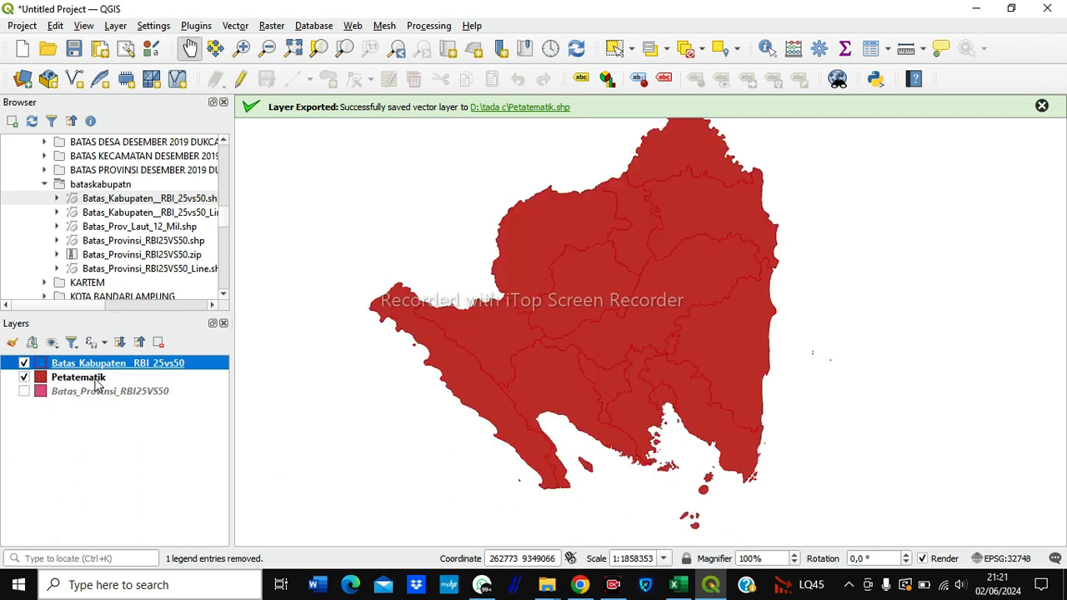
# Switch the Petatematik layer's symbology from a single symbol to Graduated.
pyautogui.click(93, 382)
pyautogui.rightClick(94, 384)
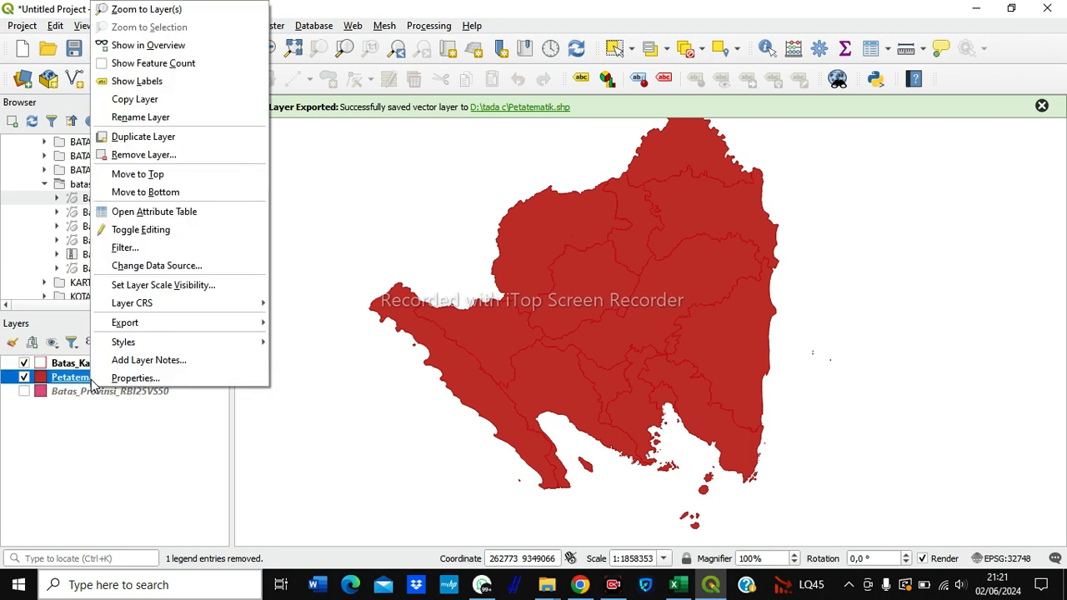
pyautogui.click(155, 380)
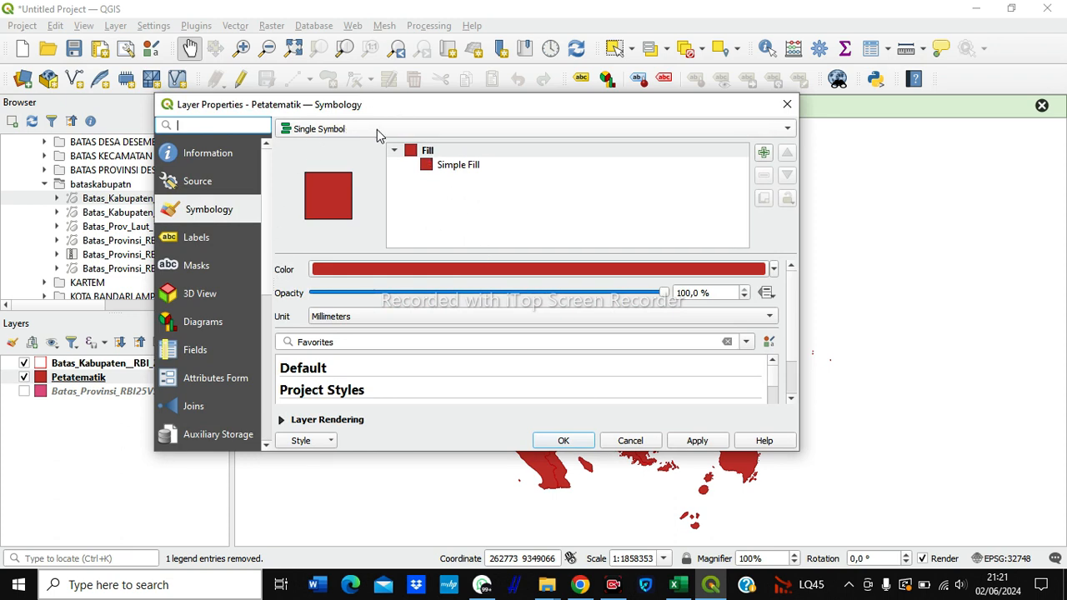
pyautogui.click(376, 129)
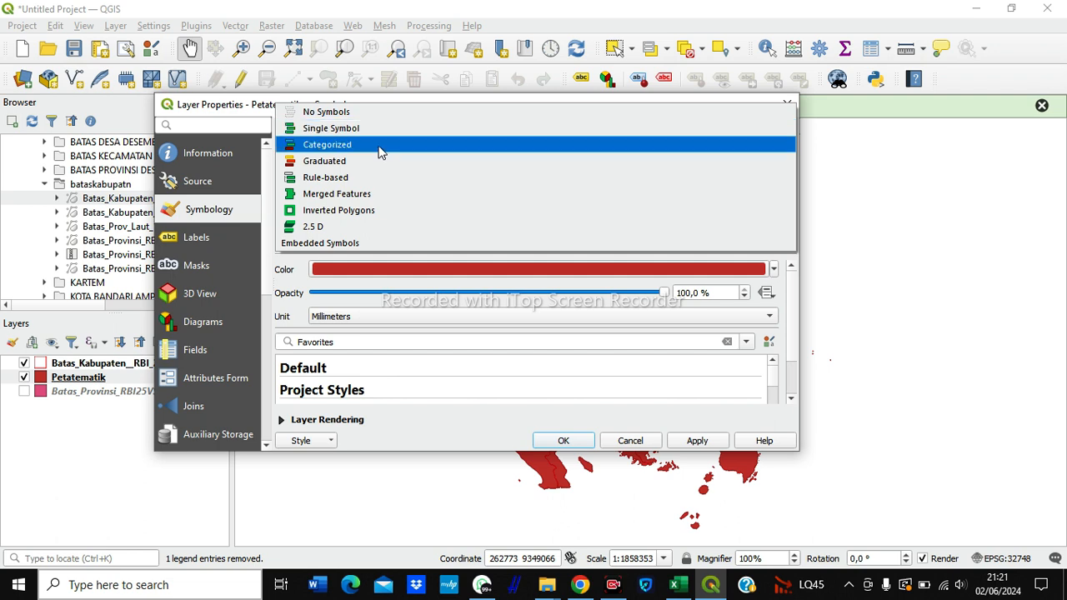
pyautogui.click(377, 164)
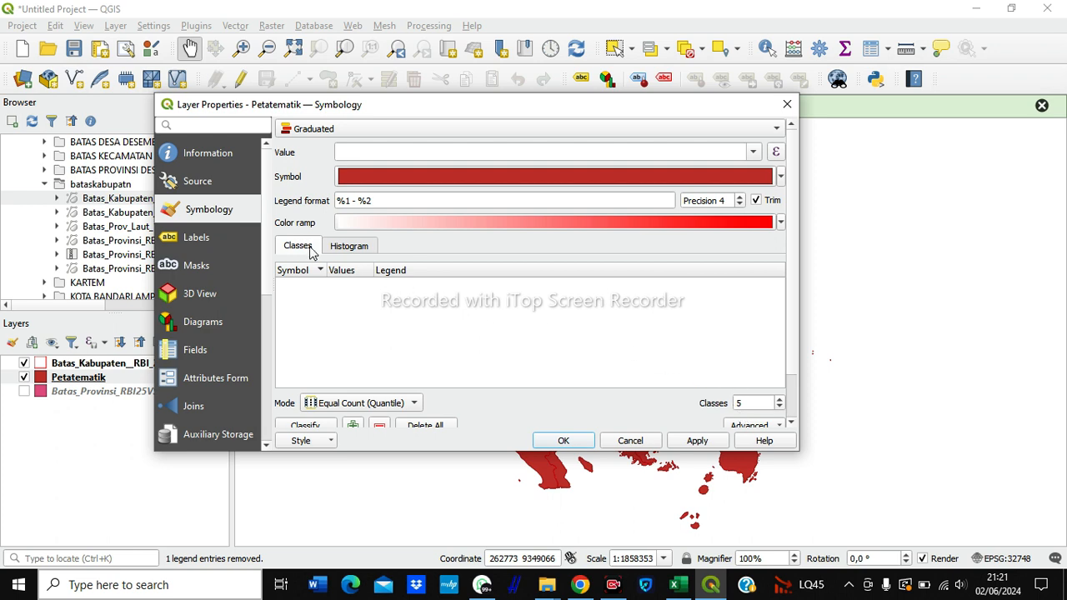
# Classify Petatematik by Total into five Equal Count (Quantile) classes with legend precision 0, label the highest class > 4527536, and apply the style.
pyautogui.click(350, 273)
pyautogui.click(287, 271)
pyautogui.click(753, 153)
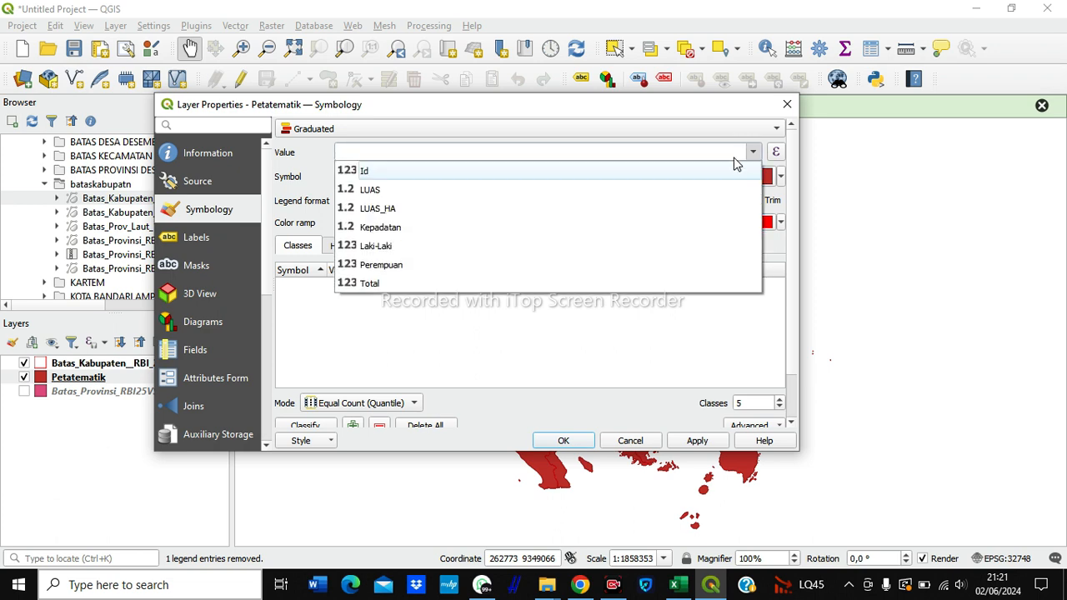
pyautogui.click(424, 288)
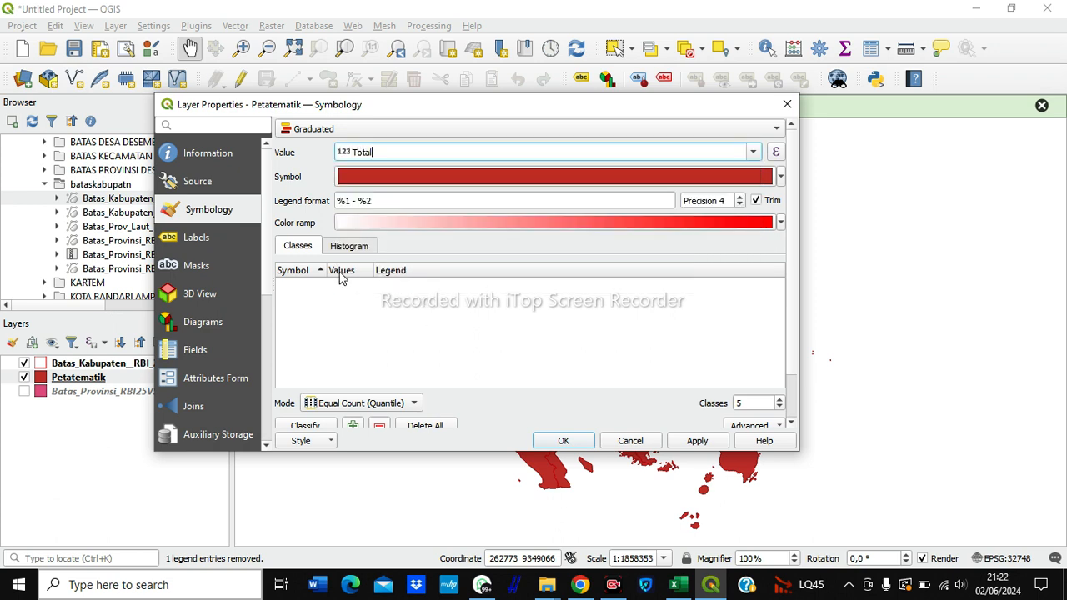
pyautogui.click(303, 252)
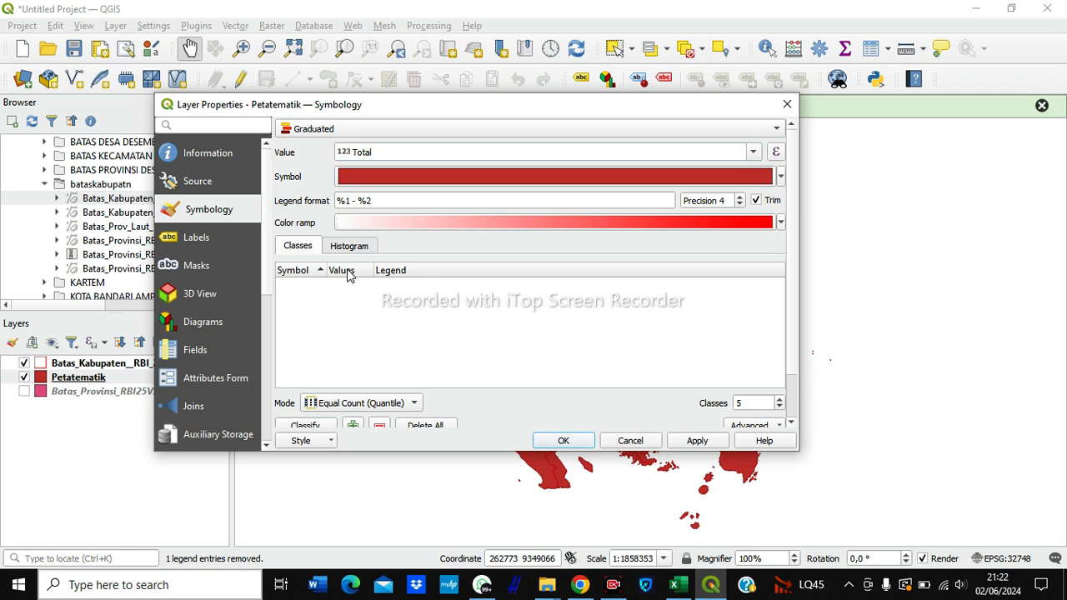
pyautogui.click(310, 425)
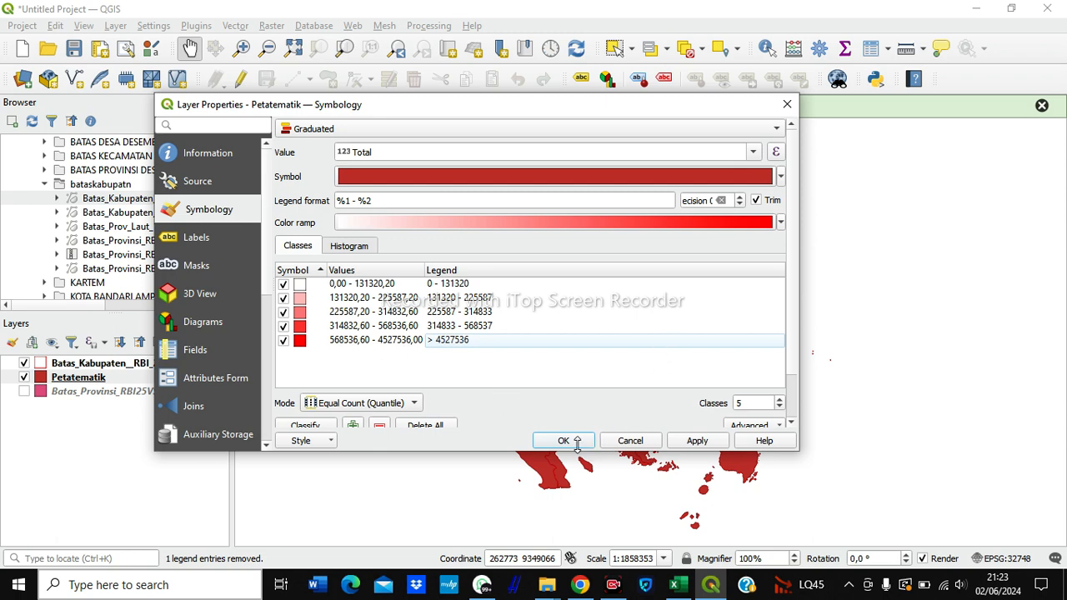
pyautogui.click(587, 444)
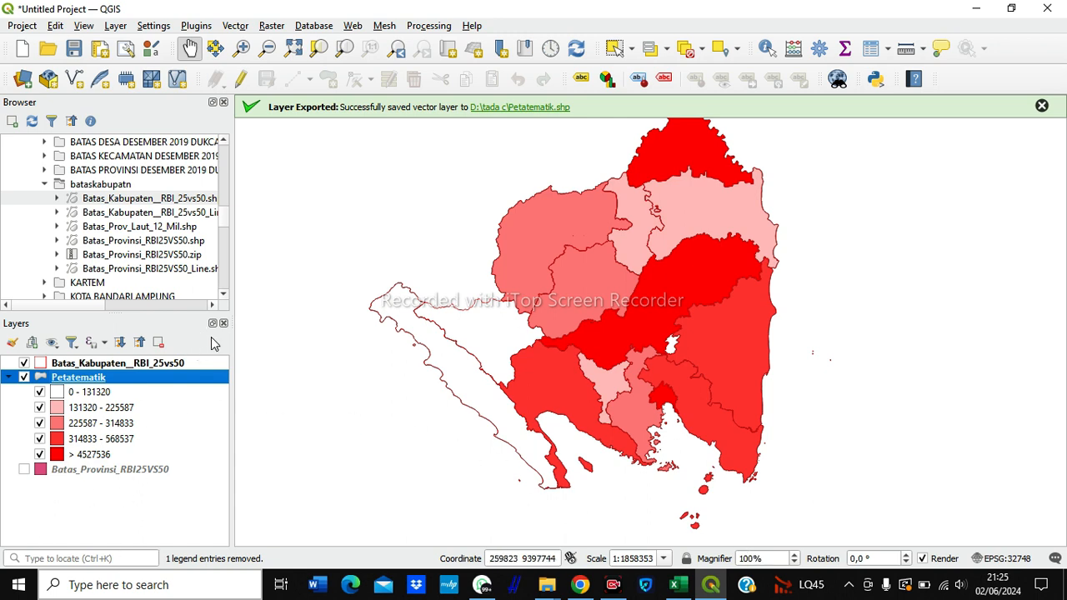
# Enable Single Labels on the Petatematik layer using the KABUPATEN field as the label value.
pyautogui.click(113, 362)
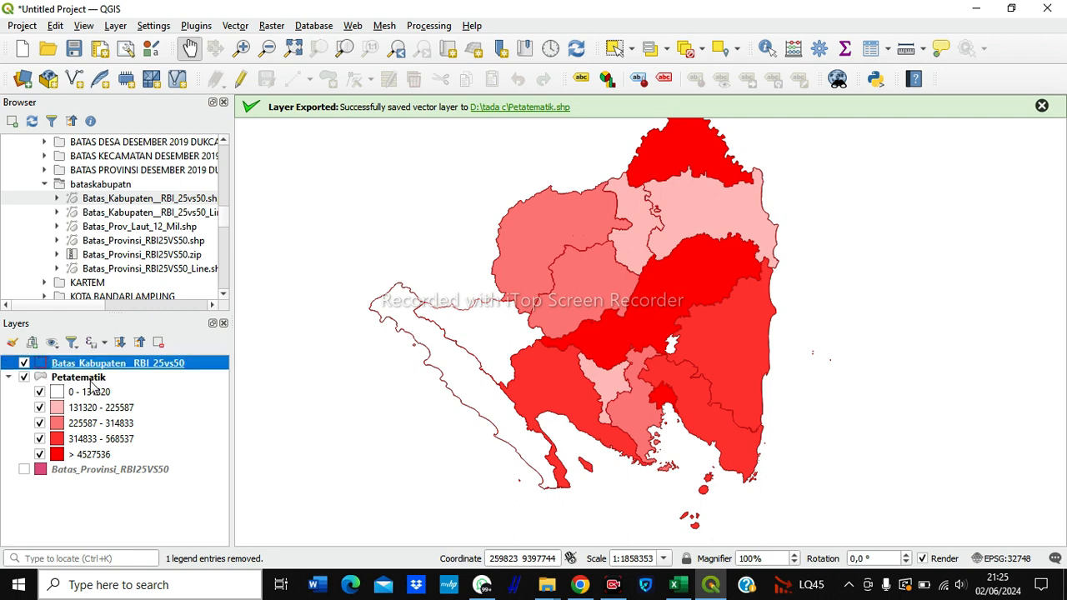
pyautogui.click(91, 381)
pyautogui.rightClick(92, 383)
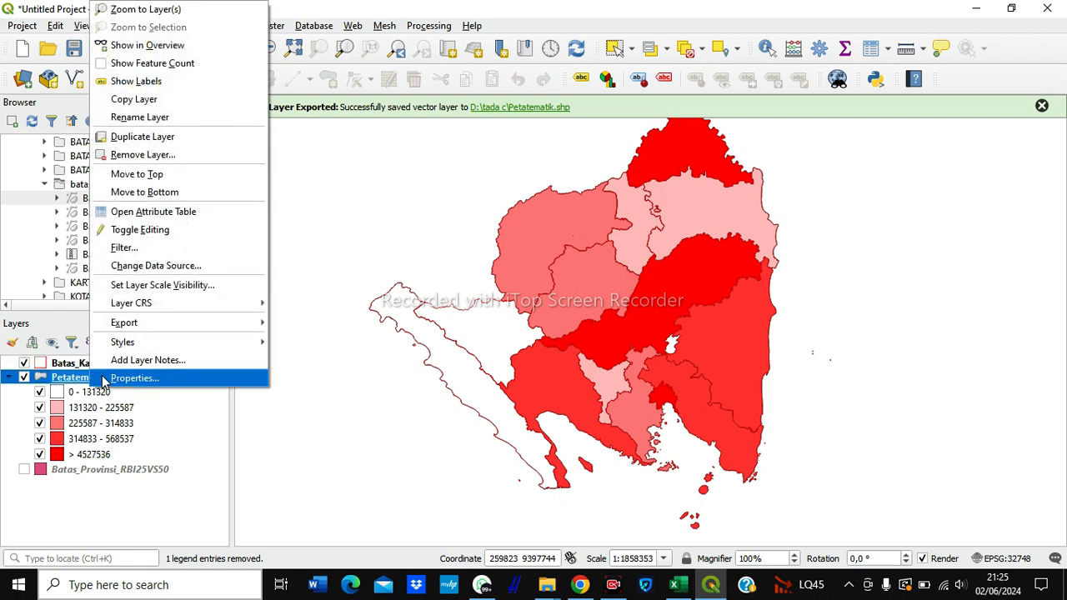
pyautogui.click(103, 380)
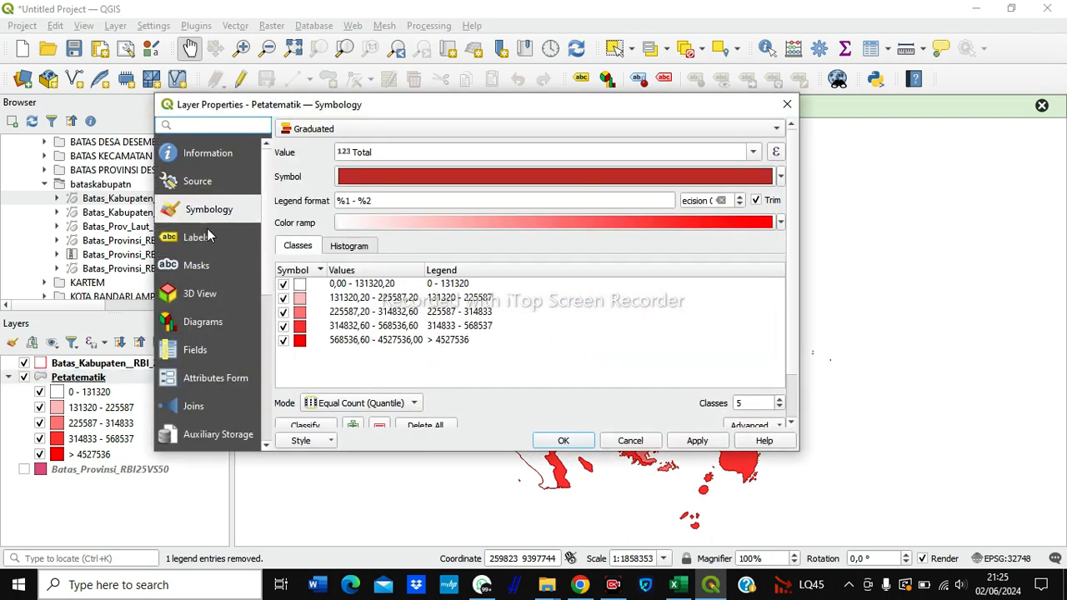
pyautogui.click(209, 237)
pyautogui.click(309, 130)
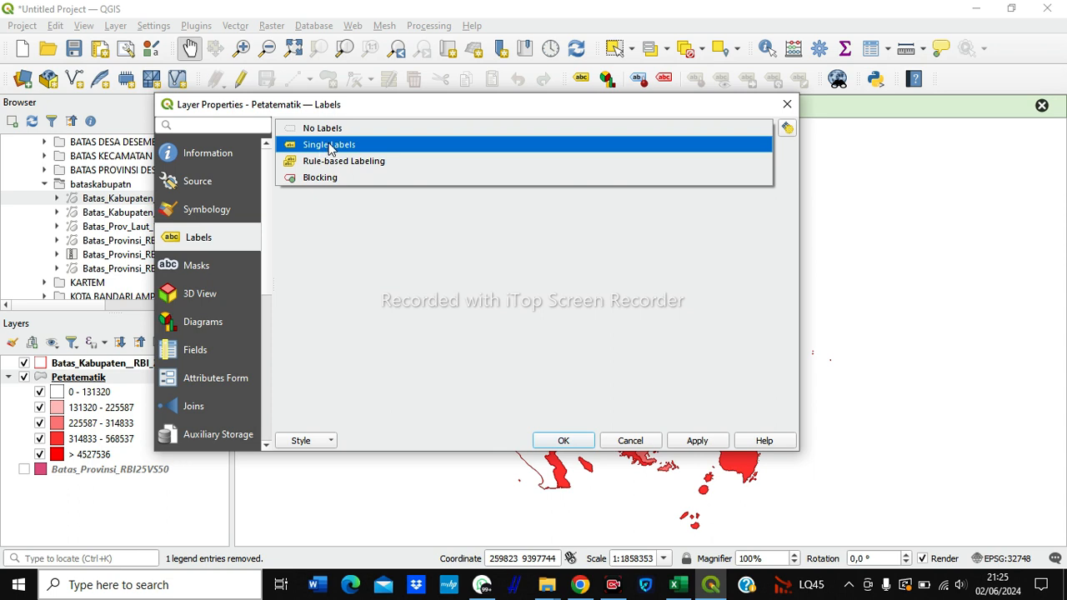
pyautogui.click(327, 145)
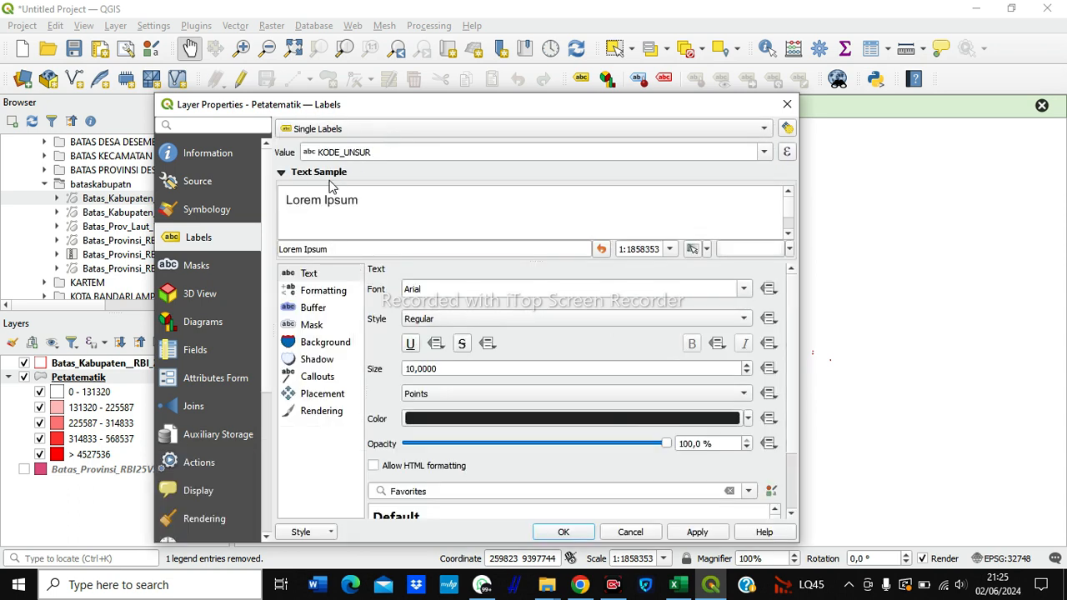
pyautogui.click(383, 148)
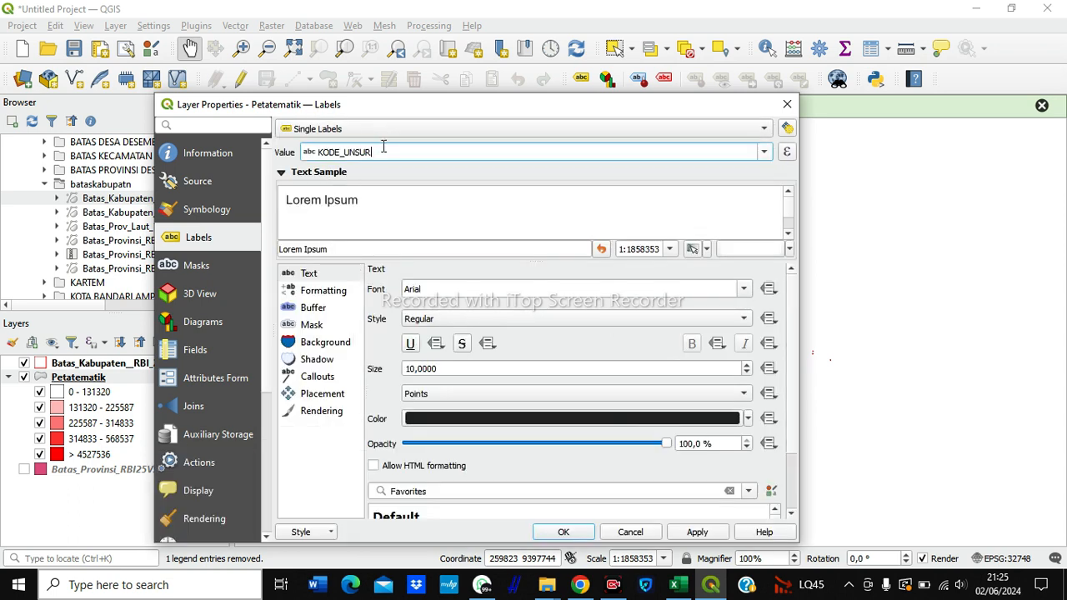
pyautogui.click(764, 153)
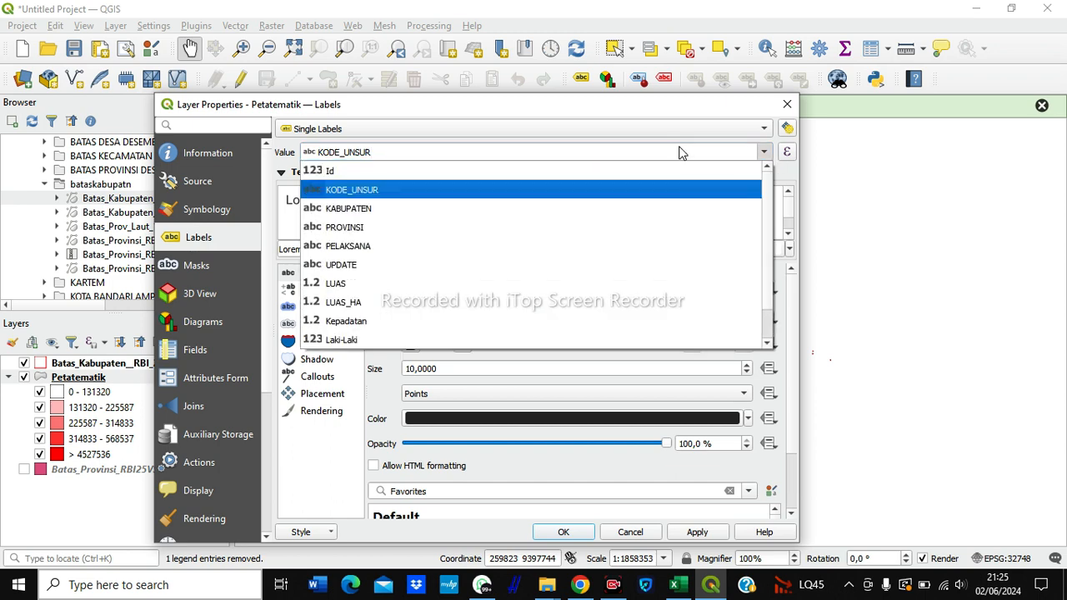
pyautogui.click(459, 210)
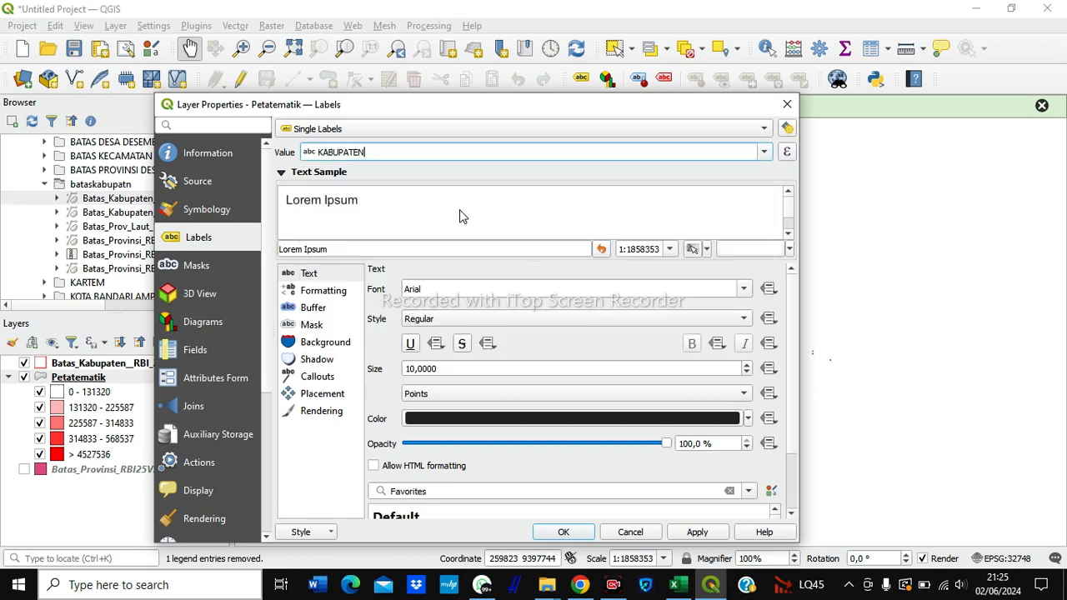
# Draw a 1 mm text buffer around the kabupaten labels, base their centroid placement on the whole polygon, and apply the label settings.
pyautogui.click(339, 310)
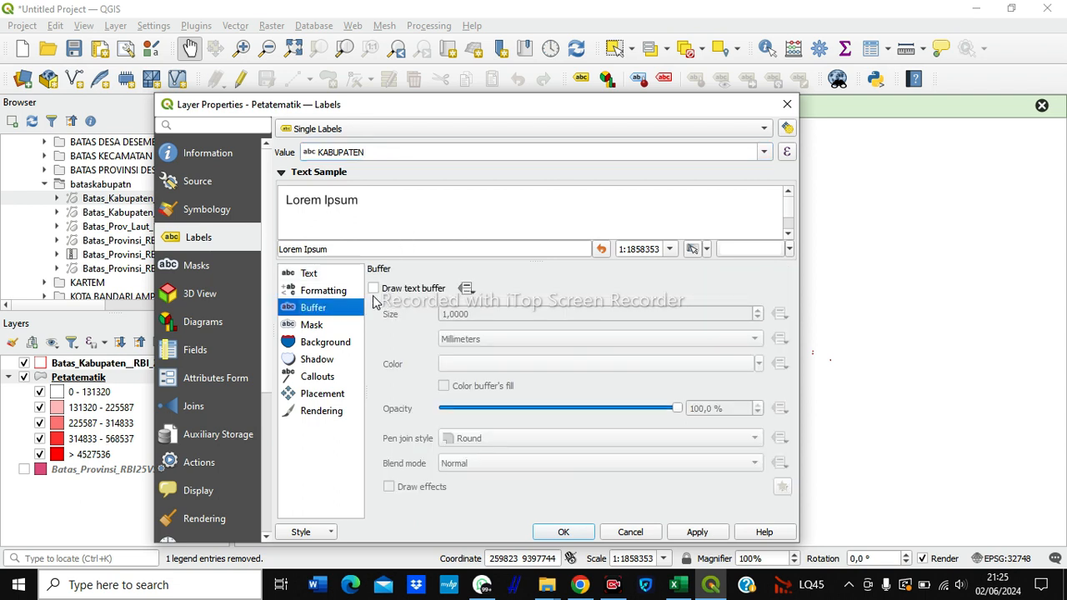
pyautogui.click(374, 290)
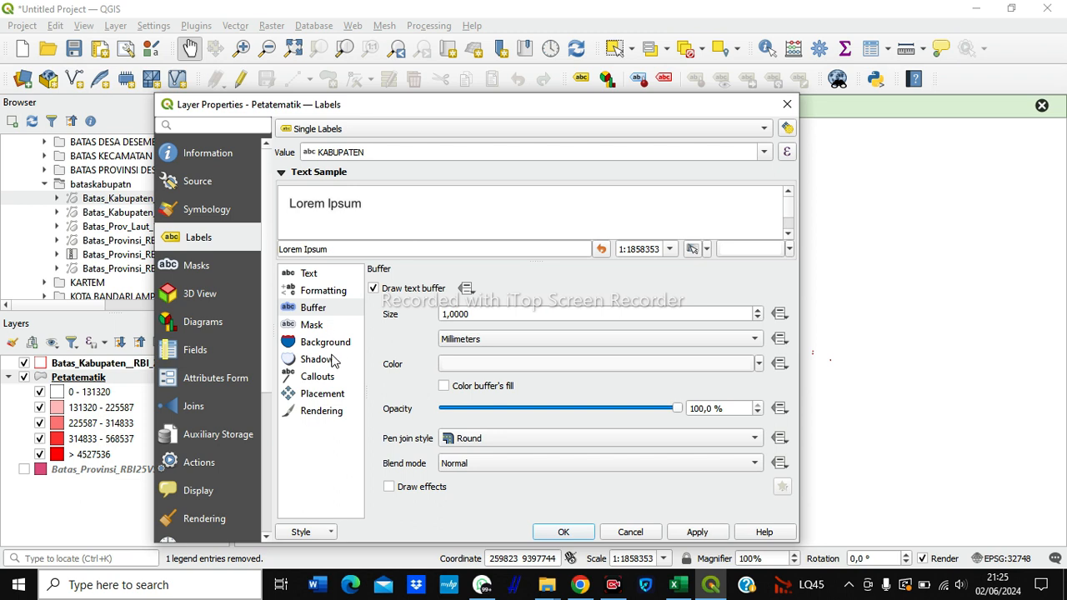
pyautogui.click(323, 397)
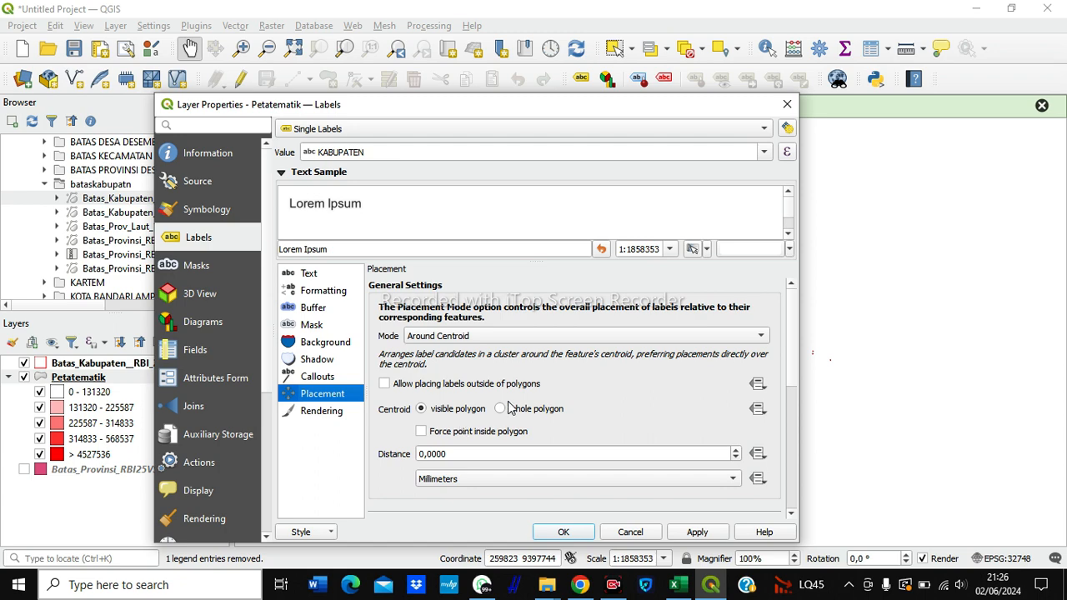
pyautogui.click(502, 418)
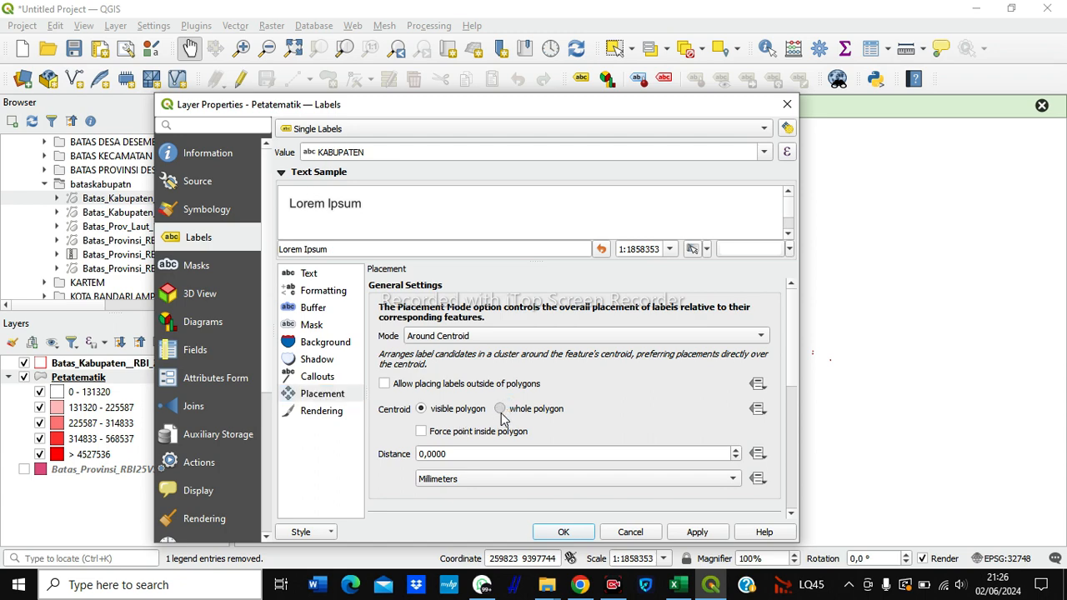
pyautogui.click(564, 532)
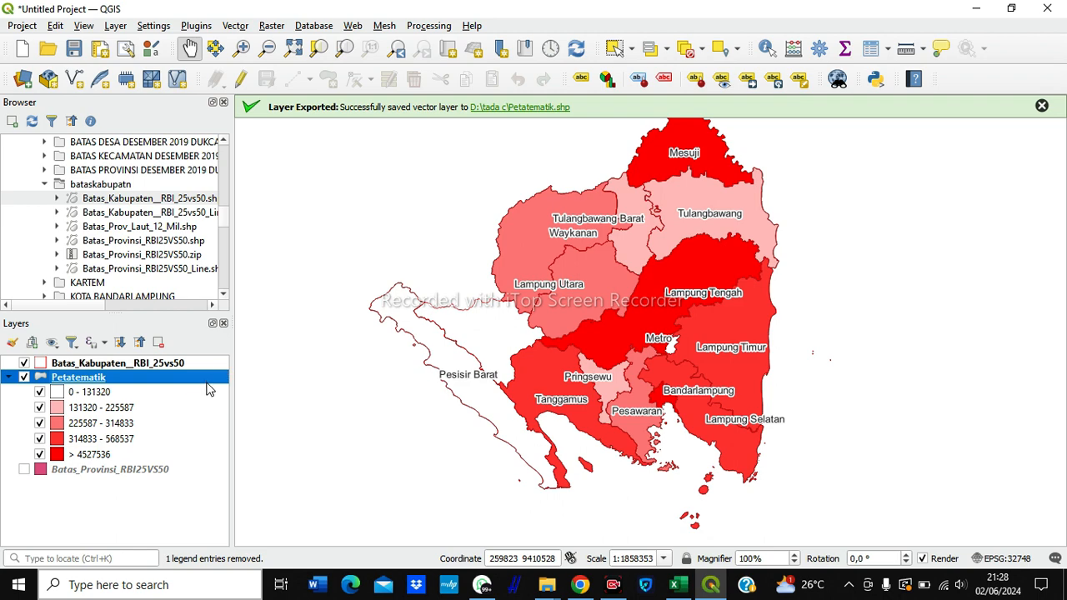
# Rename the Petatematik layer as Peta Jumlah Penduduk.
pyautogui.rightClick(114, 381)
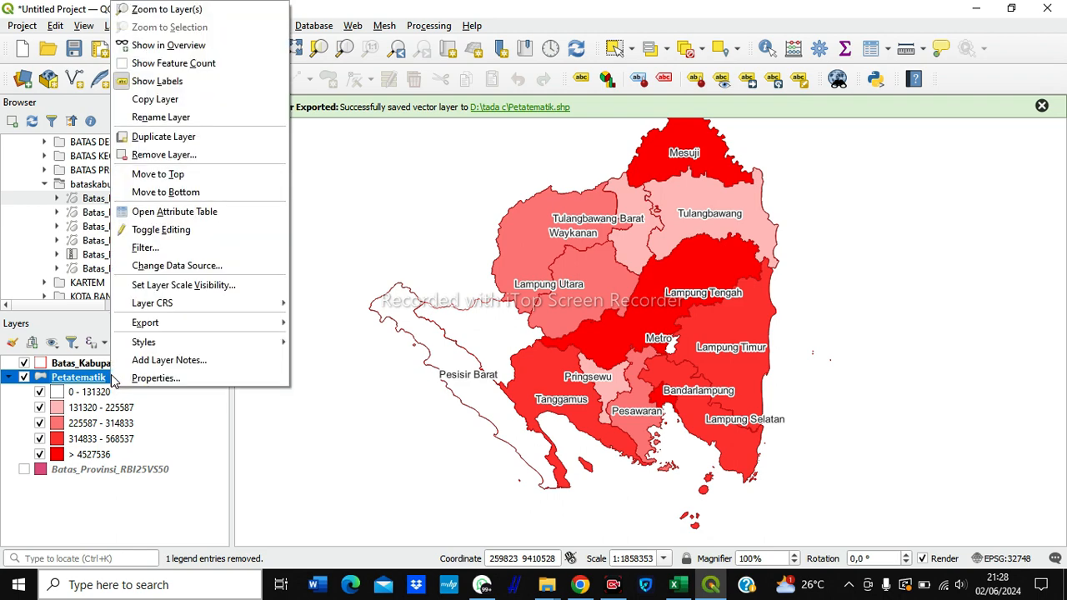
pyautogui.click(166, 118)
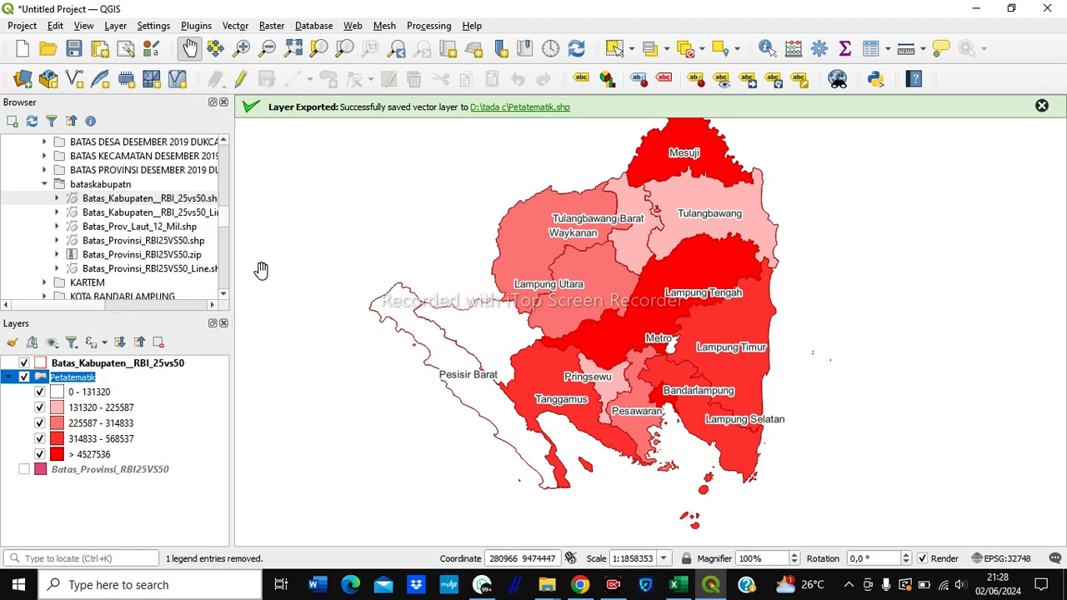
pyautogui.press('BackSpace')
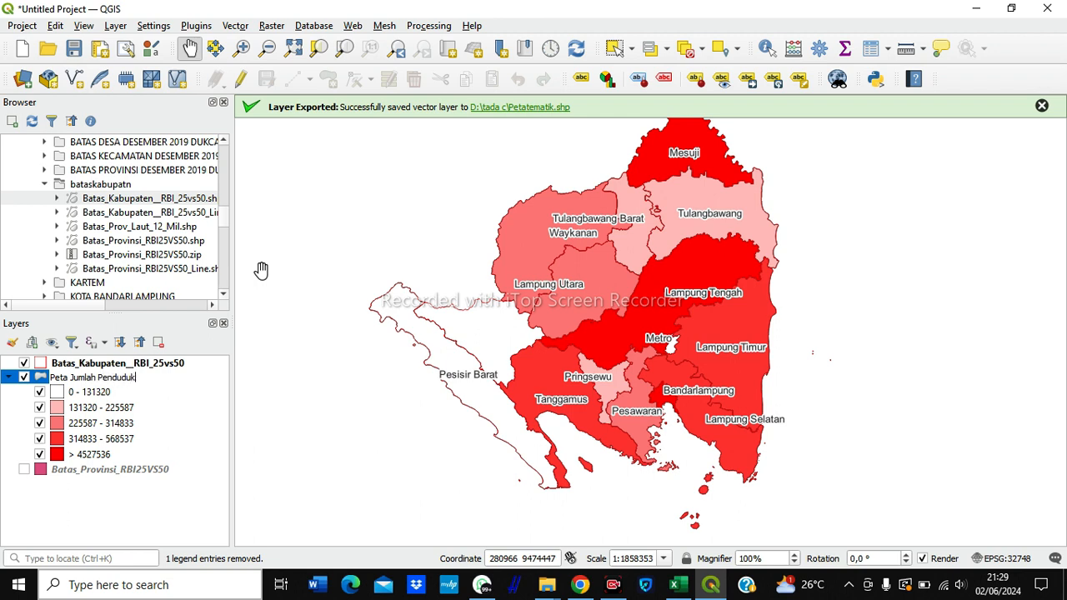
pyautogui.press('Return')
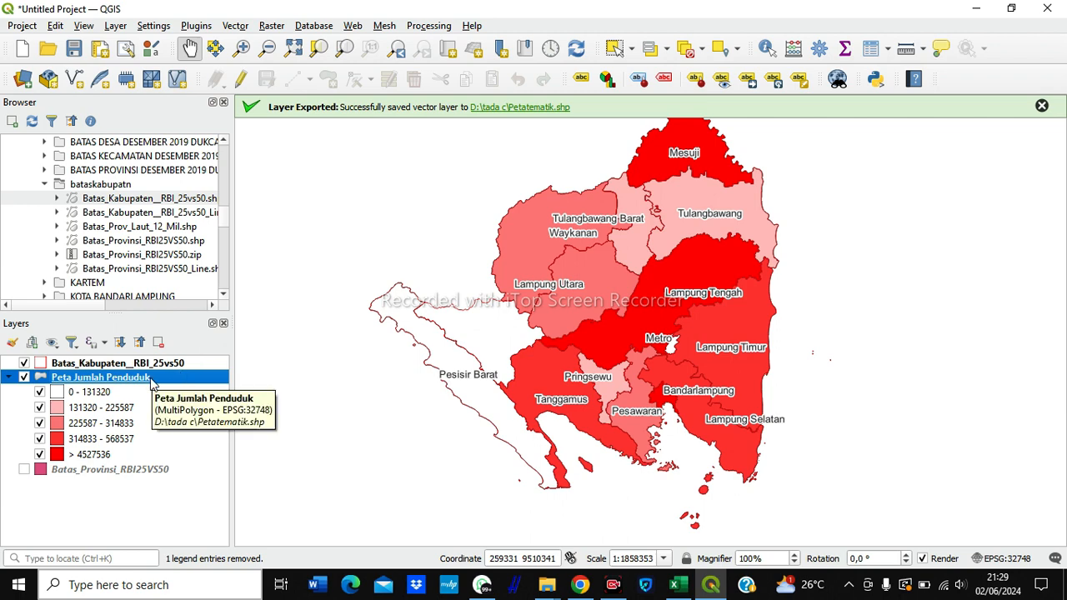
# Duplicate the Peta Jumlah Penduduk layer and make the copy visible.
pyautogui.rightClick(151, 383)
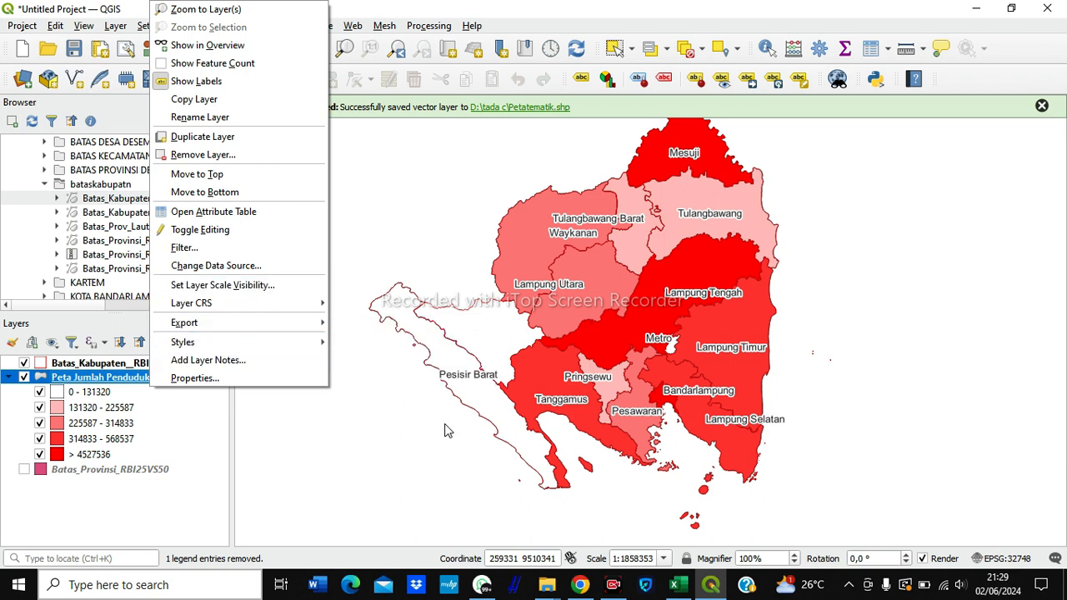
pyautogui.click(752, 553)
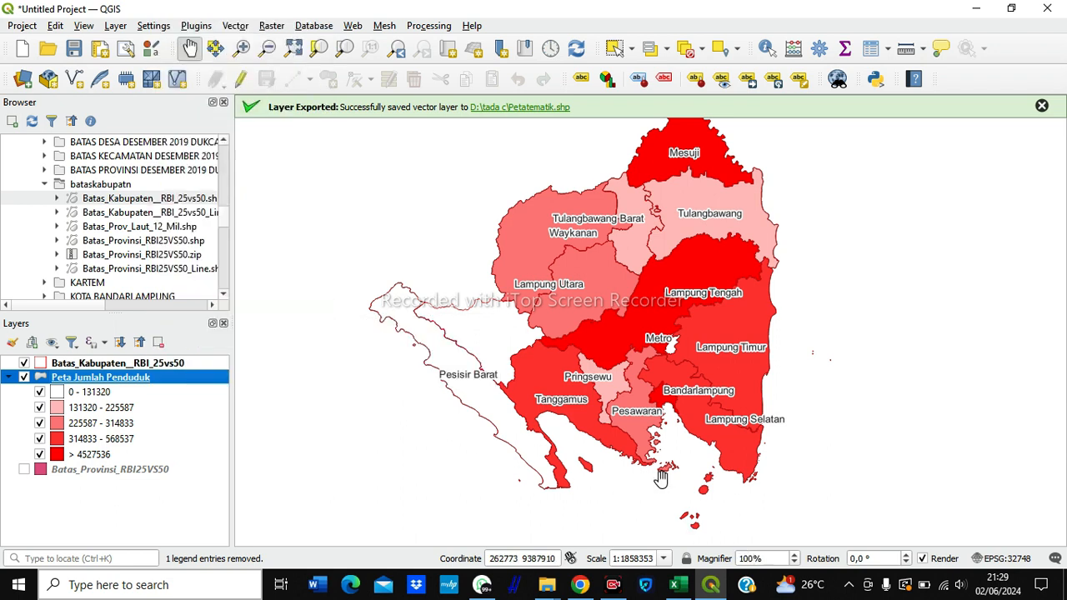
pyautogui.rightClick(111, 377)
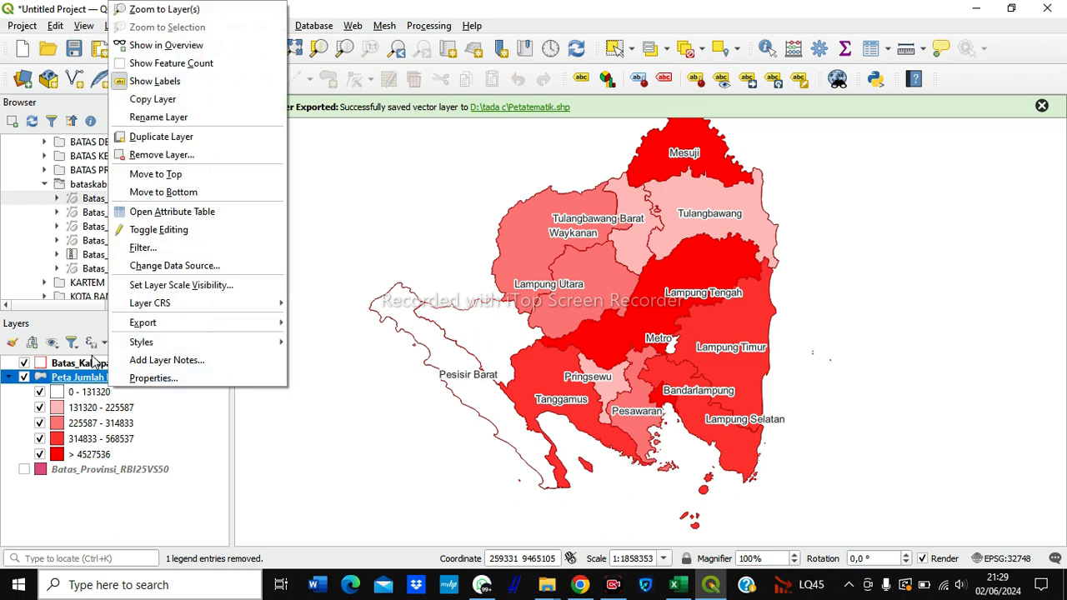
pyautogui.click(177, 142)
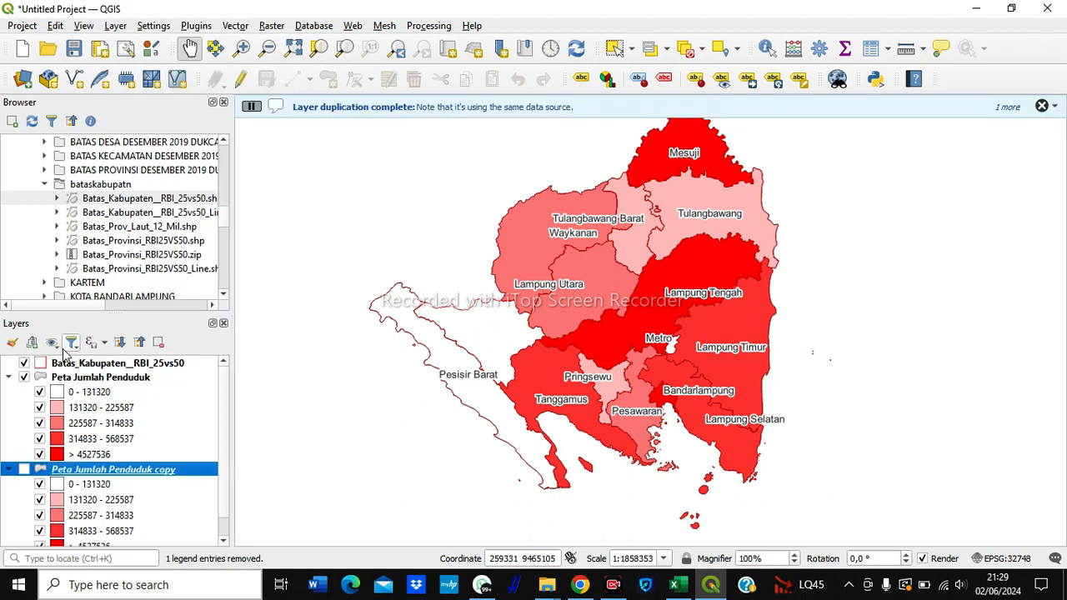
pyautogui.click(24, 470)
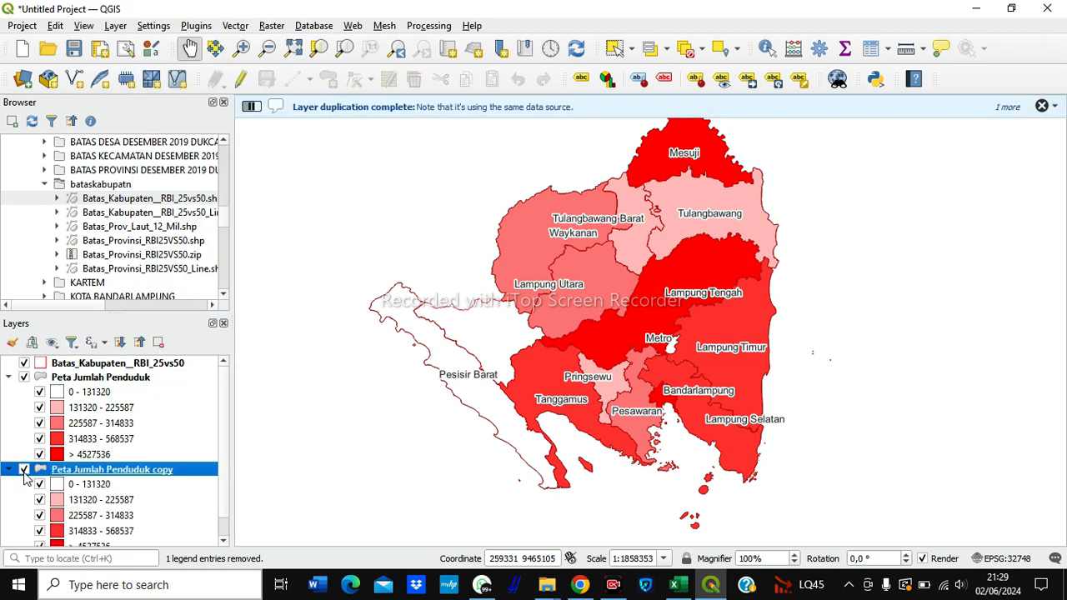
# Rename the duplicated layer as Peta Kepadatan Penduduk.
pyautogui.rightClick(100, 472)
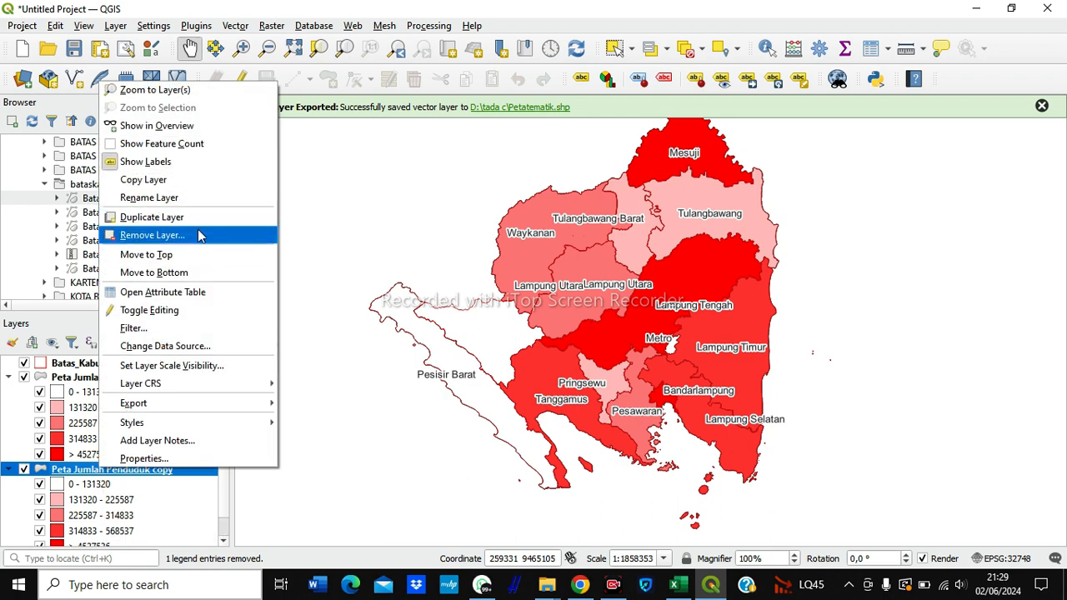
pyautogui.click(191, 204)
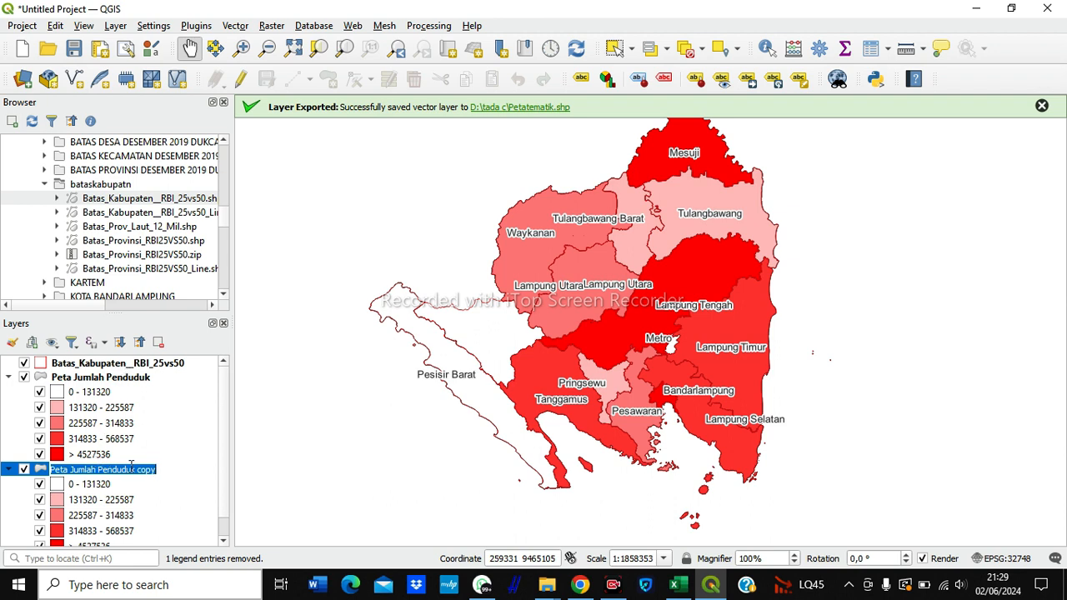
pyautogui.press('BackSpace')
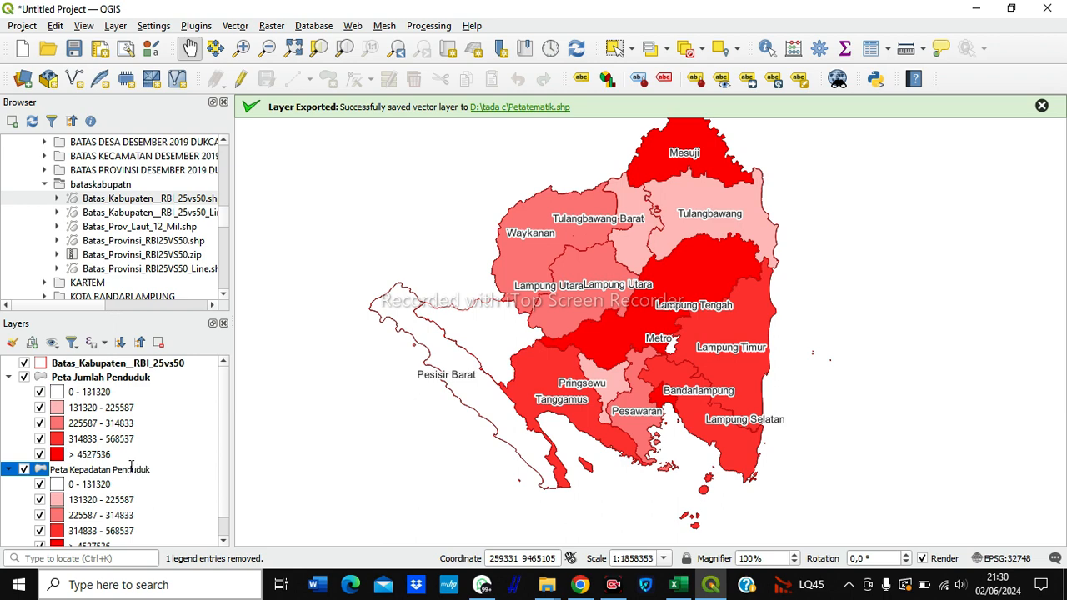
pyautogui.press('Return')
# Reclassify the Peta Kepadatan Penduduk layer's graduated symbology by the Kepadatan field, using five equal-count classes.
pyautogui.rightClick(132, 479)
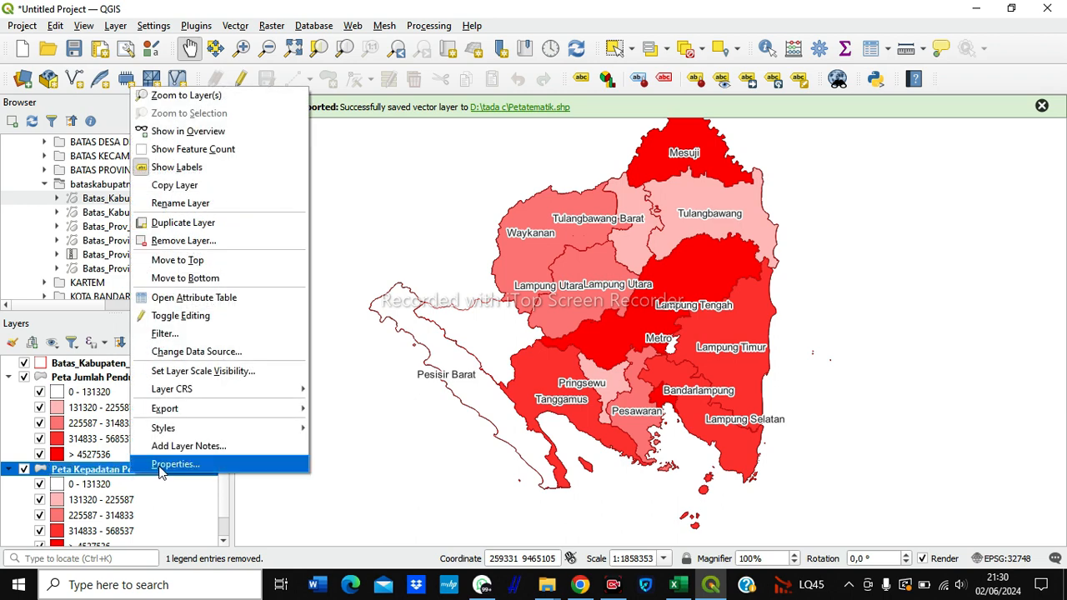
pyautogui.click(160, 467)
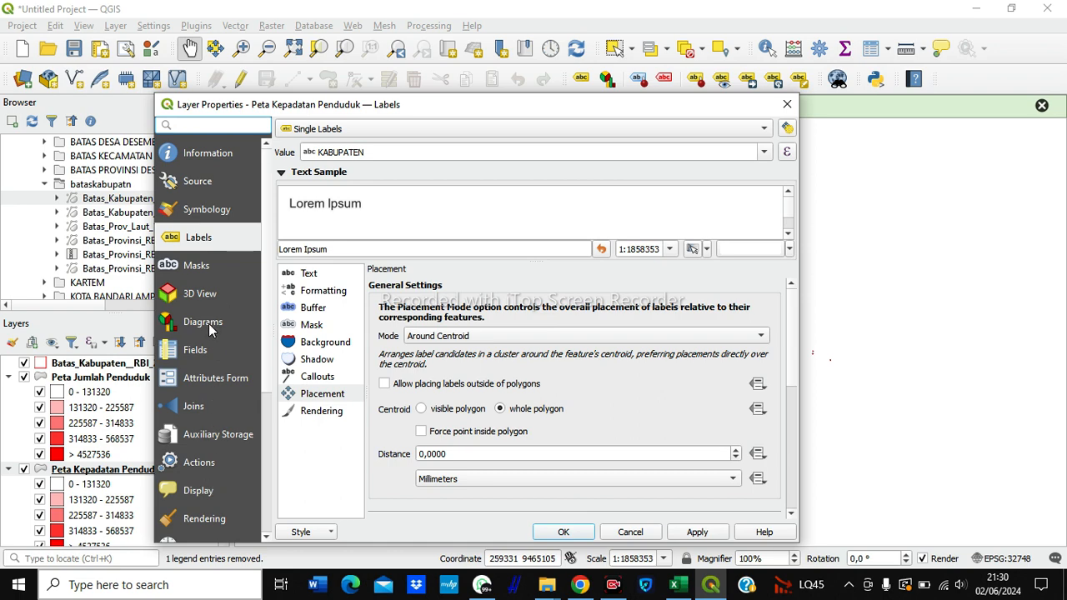
pyautogui.scroll(-3, 205, 399)
pyautogui.scroll(3, 194, 320)
pyautogui.click(215, 213)
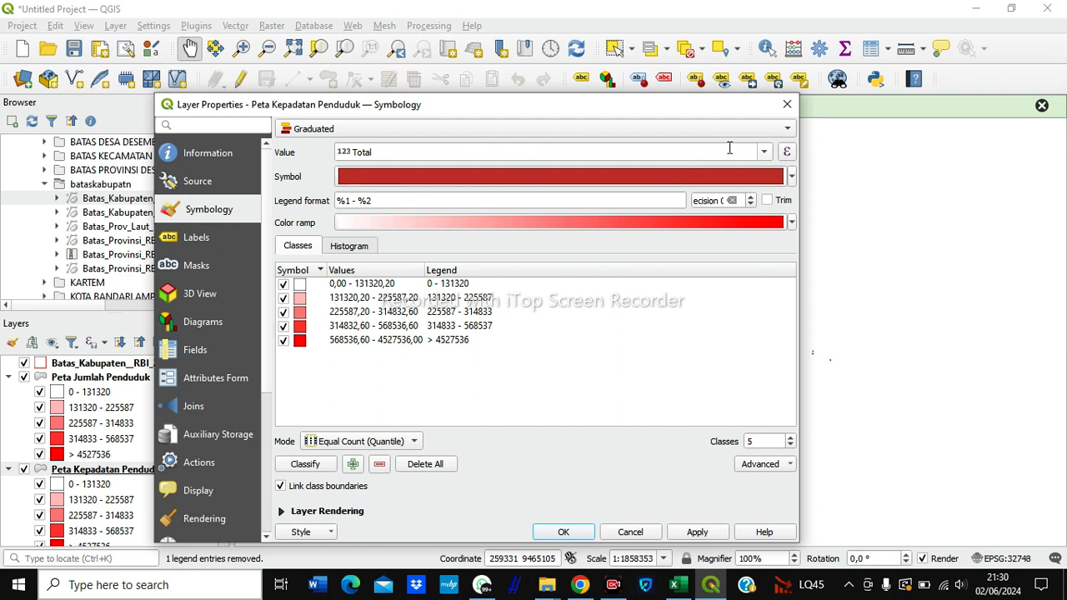
pyautogui.click(765, 152)
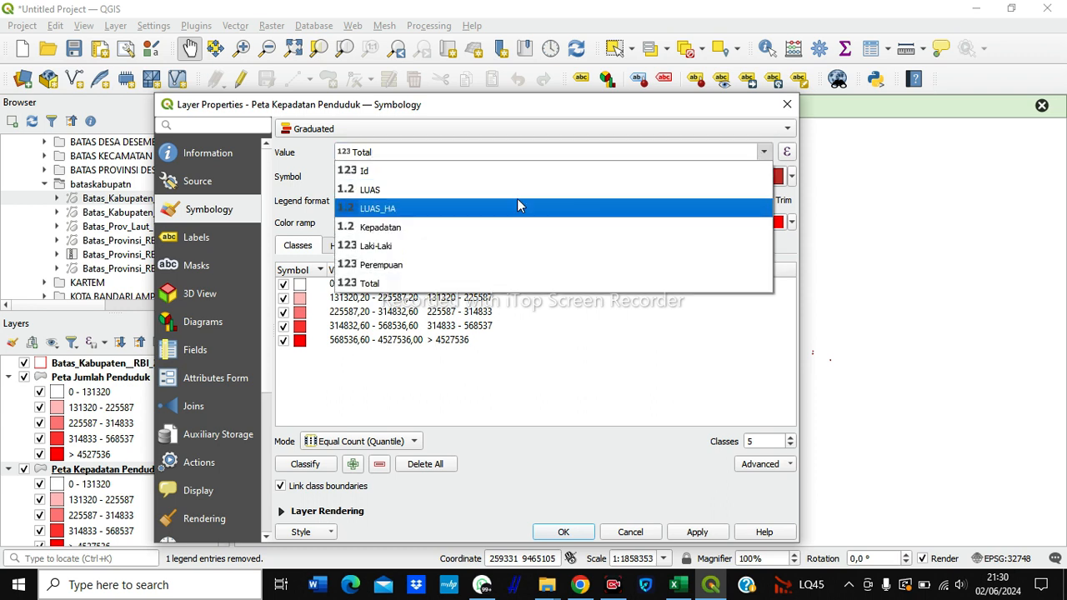
pyautogui.click(467, 230)
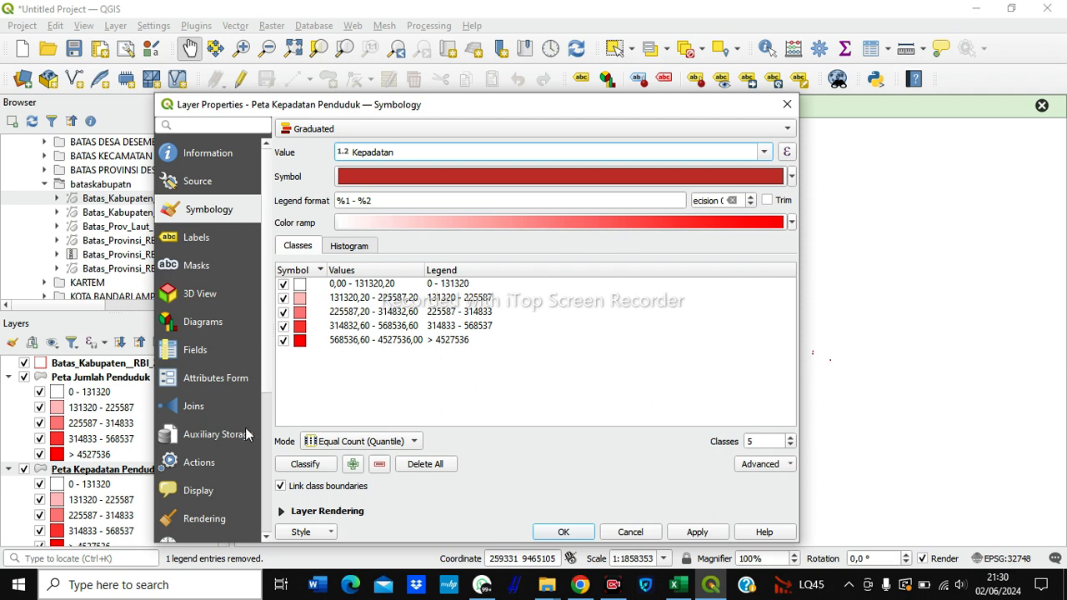
pyautogui.click(302, 465)
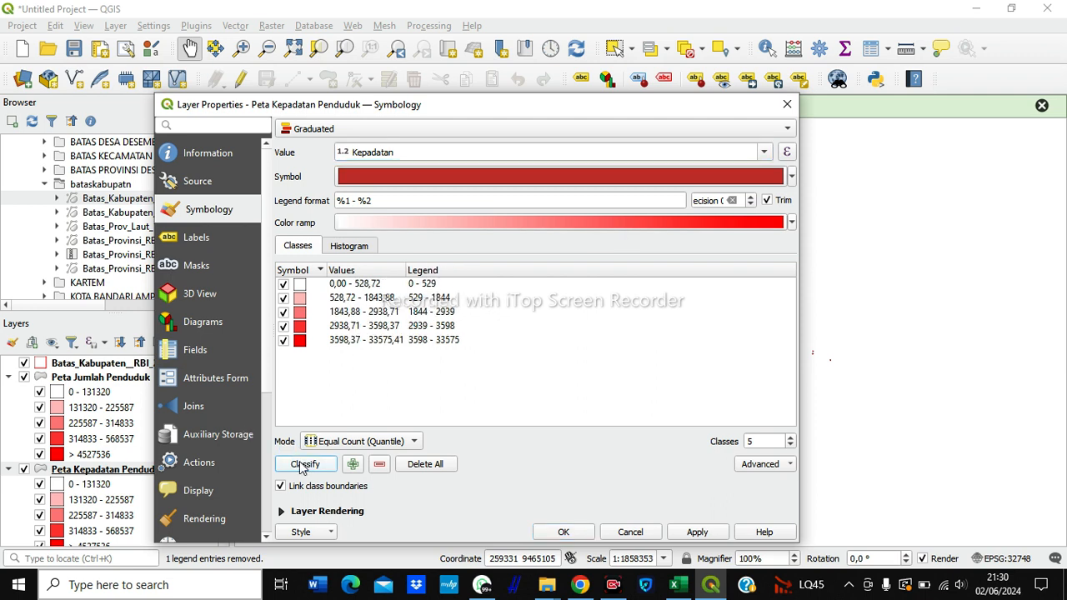
# Change the highest density class's legend text to "> 33575" and apply the symbology to the layer.
pyautogui.click(422, 341)
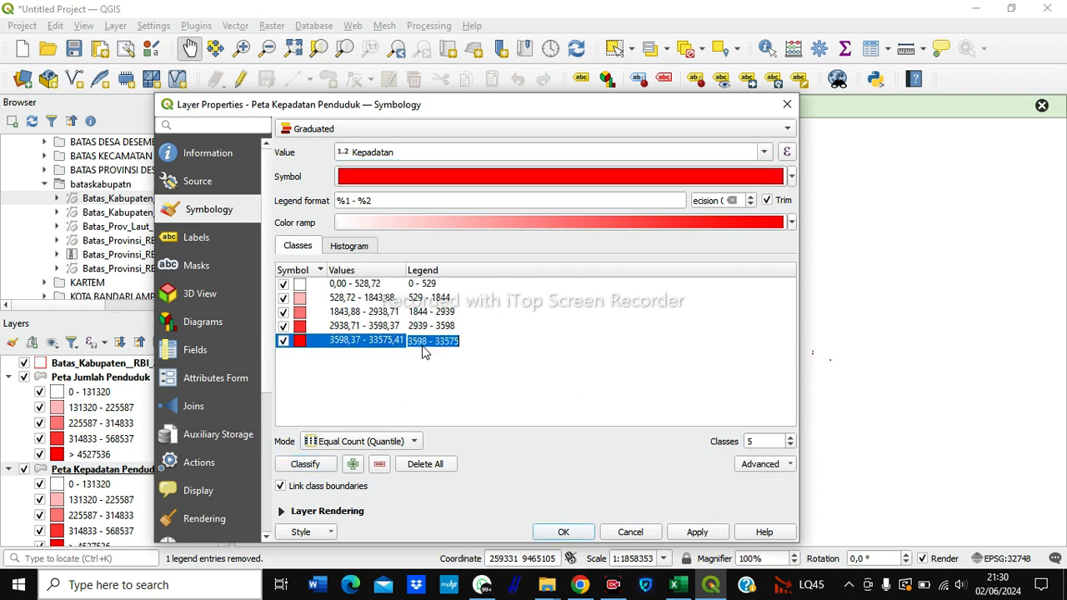
pyautogui.doubleClick(427, 336)
pyautogui.press('BackSpace')
pyautogui.press('BackSpace')
pyautogui.press('BackSpace')
pyautogui.press('BackSpace')
pyautogui.press('BackSpace')
pyautogui.press('BackSpace')
pyautogui.write('>')
pyautogui.click(565, 533)
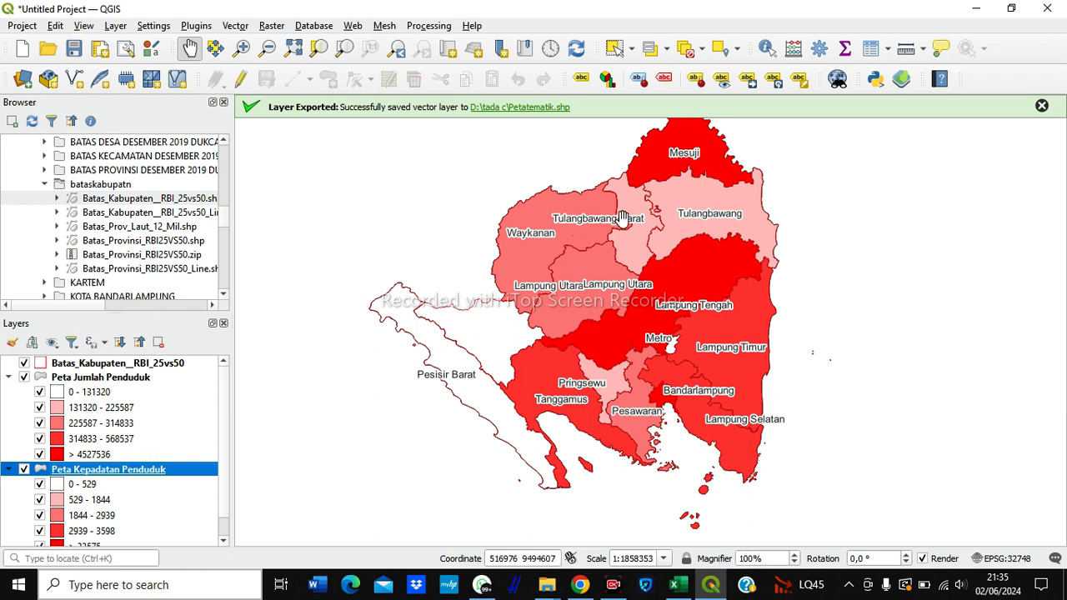
# Look up the qgis2web plugin in the plugin manager by searching for "qgis2", then close the manager.
pyautogui.click(196, 25)
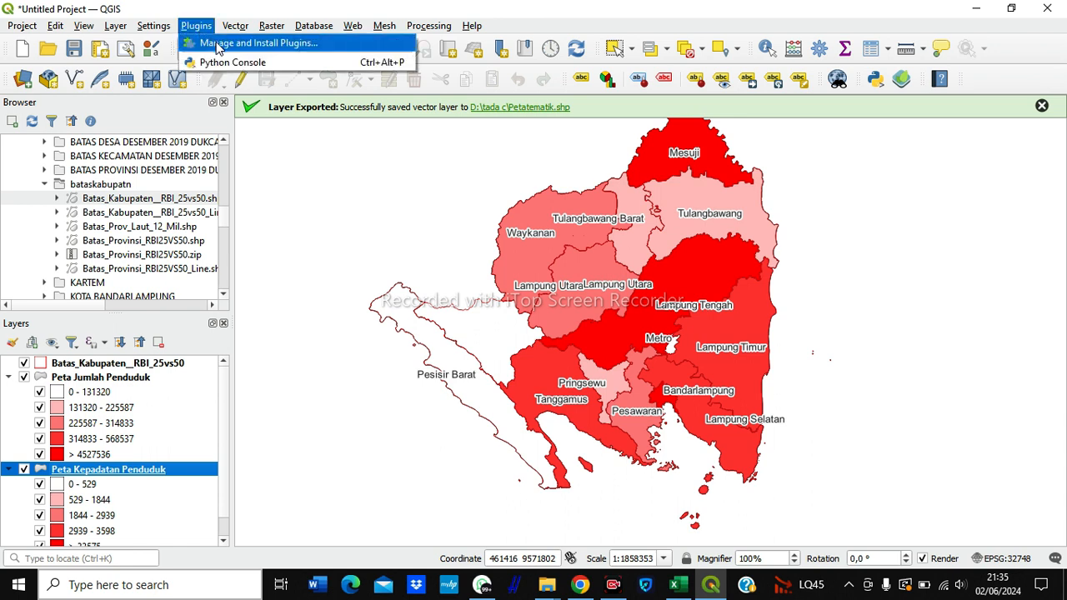
pyautogui.click(218, 46)
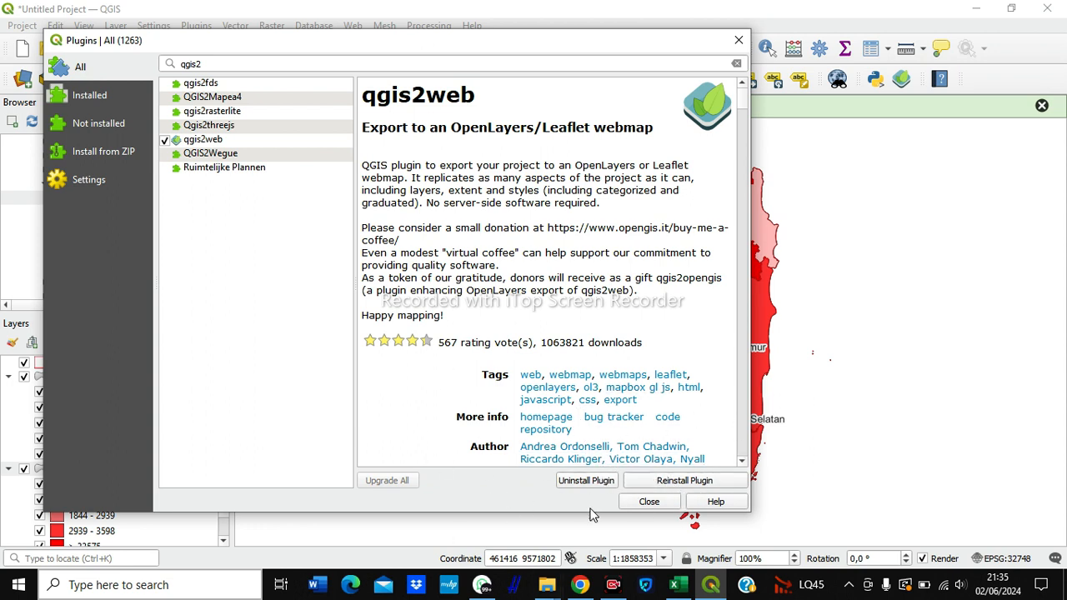
pyautogui.click(646, 501)
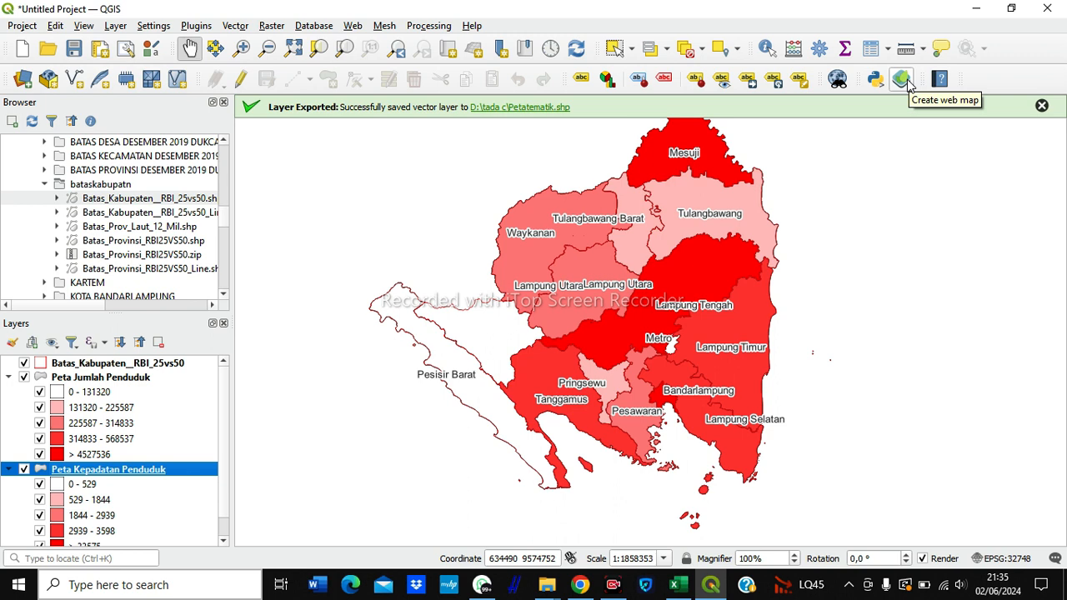
# Start the qgis2web web map export and set the UPDATE popup field of Peta Kepadatan Penduduk to no label.
pyautogui.click(908, 82)
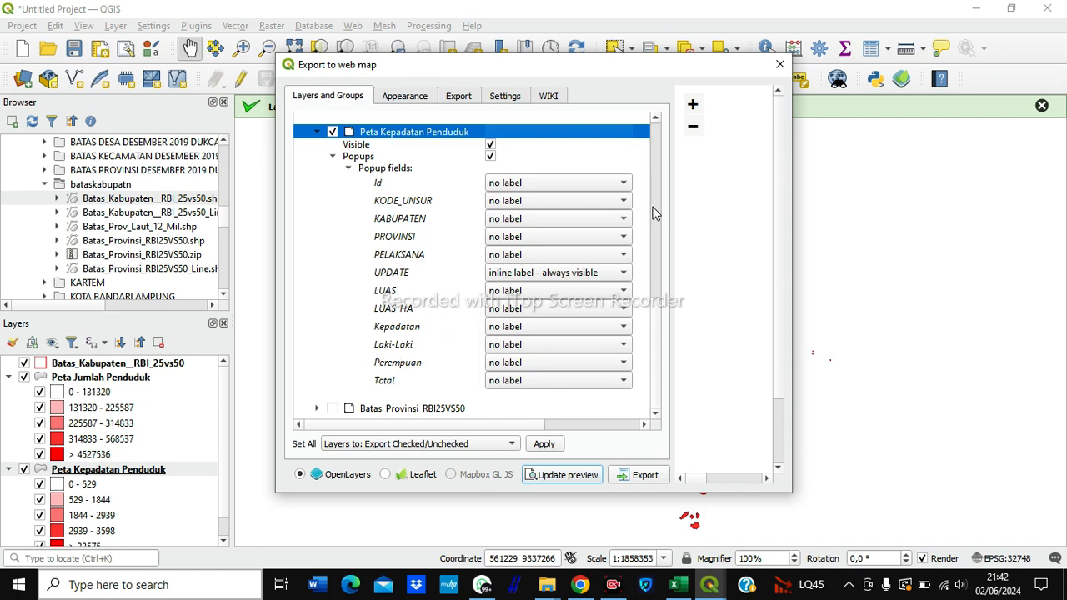
pyautogui.scroll(10, 649, 200)
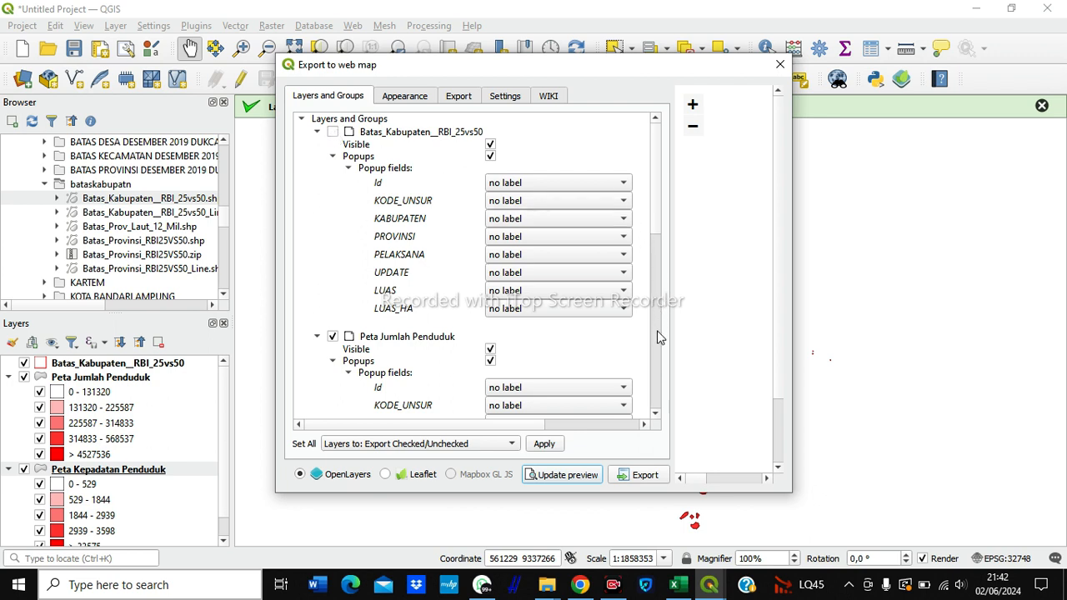
pyautogui.scroll(-10, 658, 334)
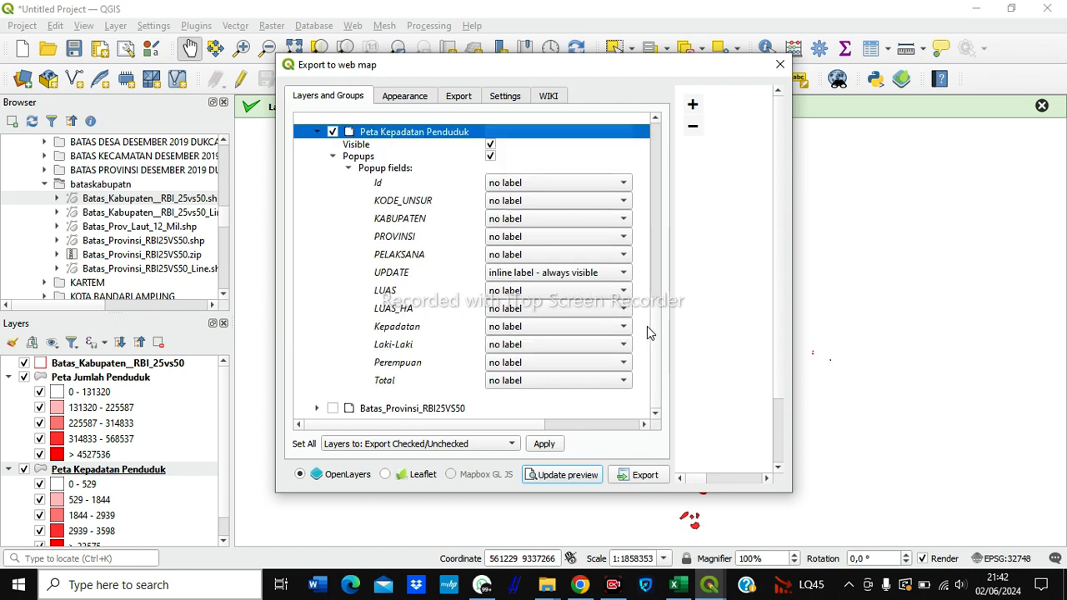
pyautogui.click(598, 221)
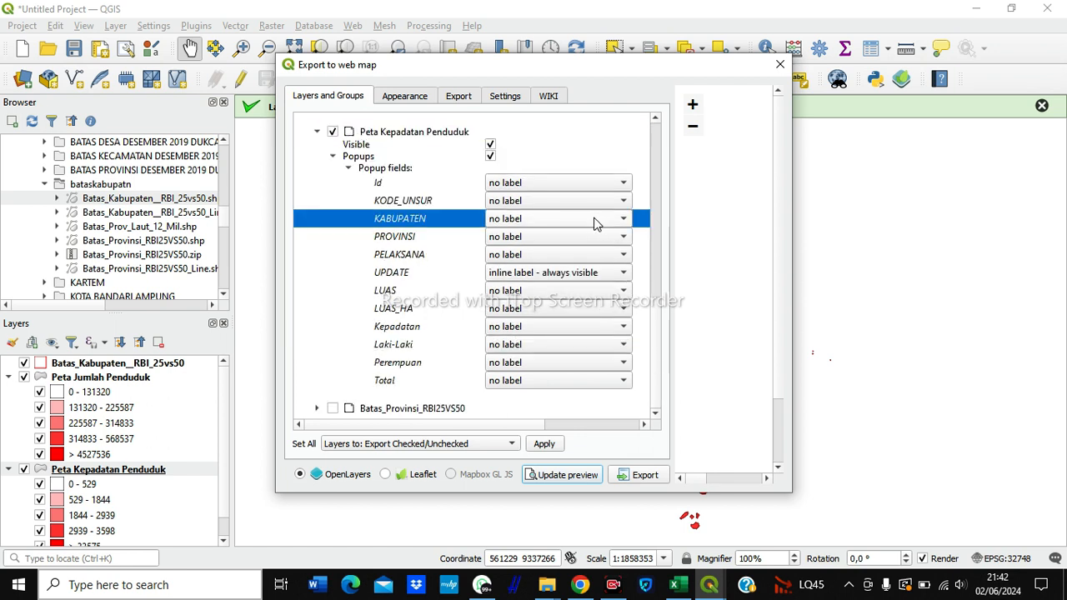
pyautogui.scroll(2, 587, 278)
pyautogui.scroll(1, 615, 256)
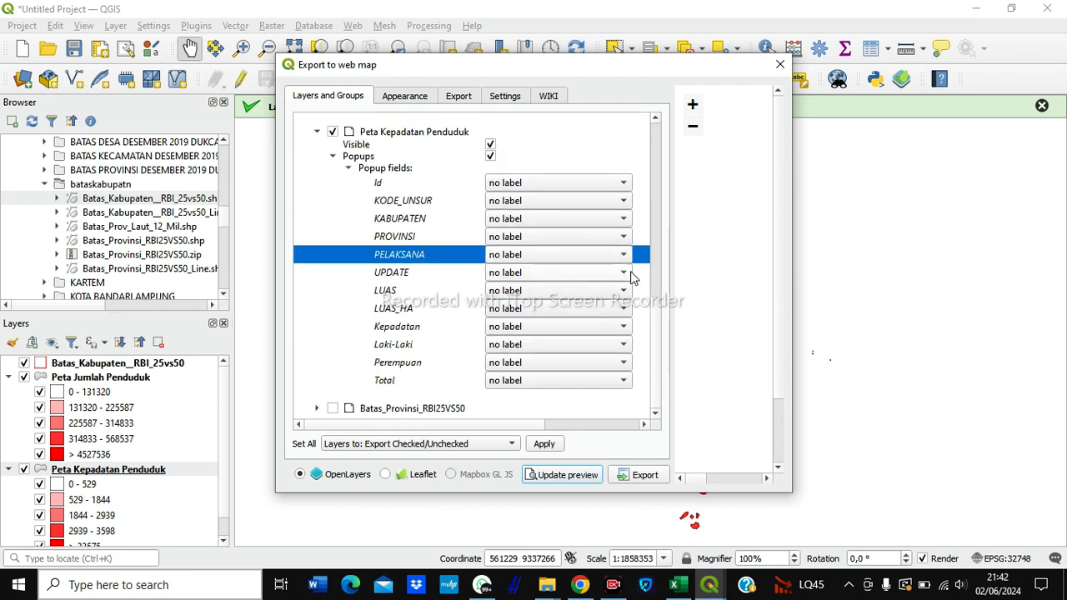
pyautogui.scroll(8, 656, 300)
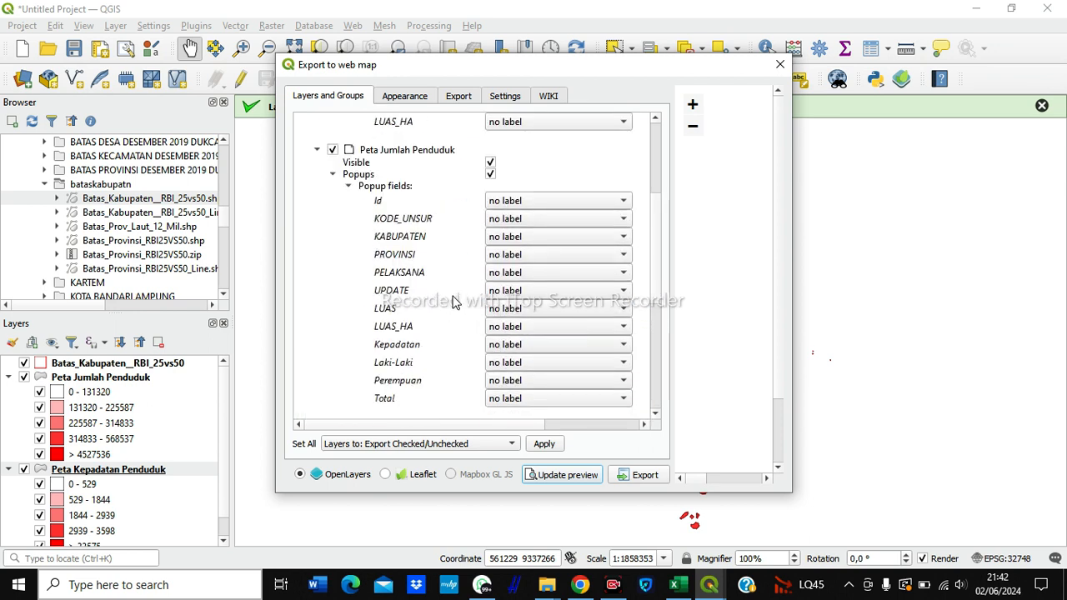
# Set the KABUPATEN popup field of Peta Jumlah Penduduk to "header label - always visible".
pyautogui.click(582, 240)
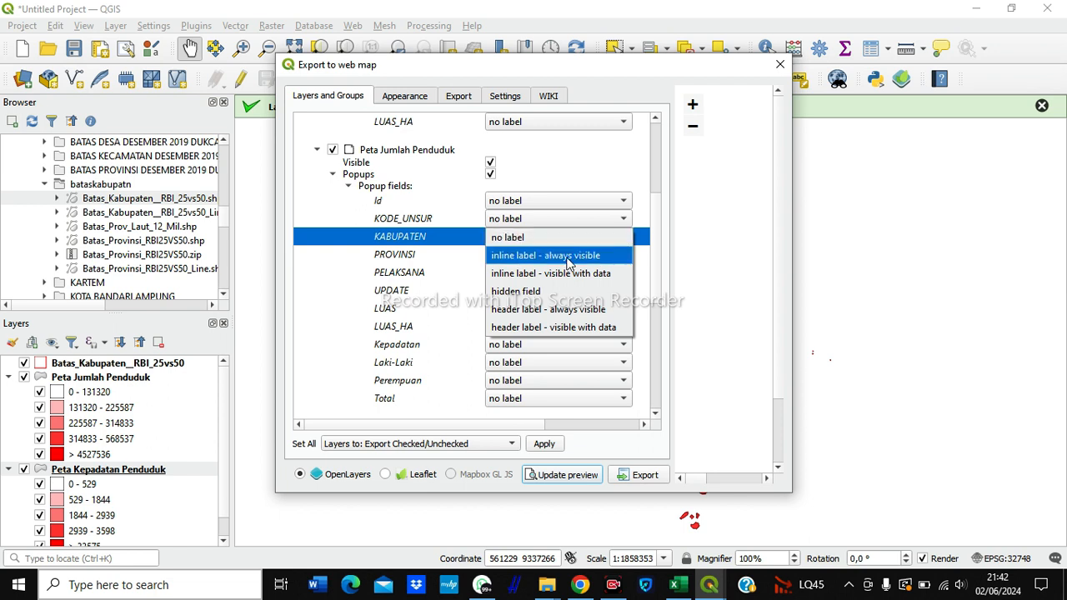
pyautogui.click(568, 261)
pyautogui.click(550, 240)
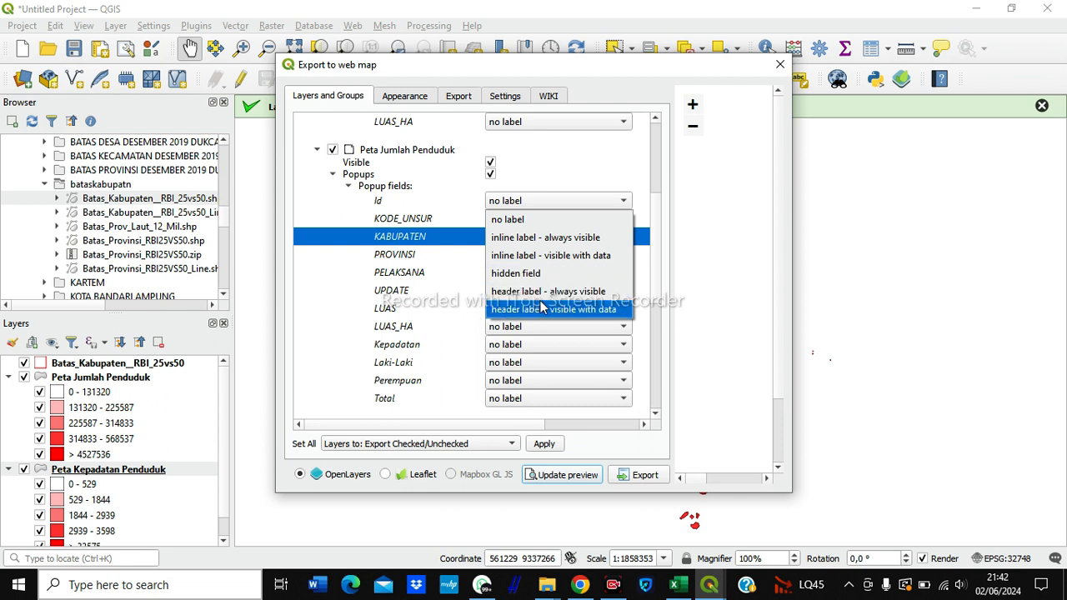
pyautogui.click(549, 299)
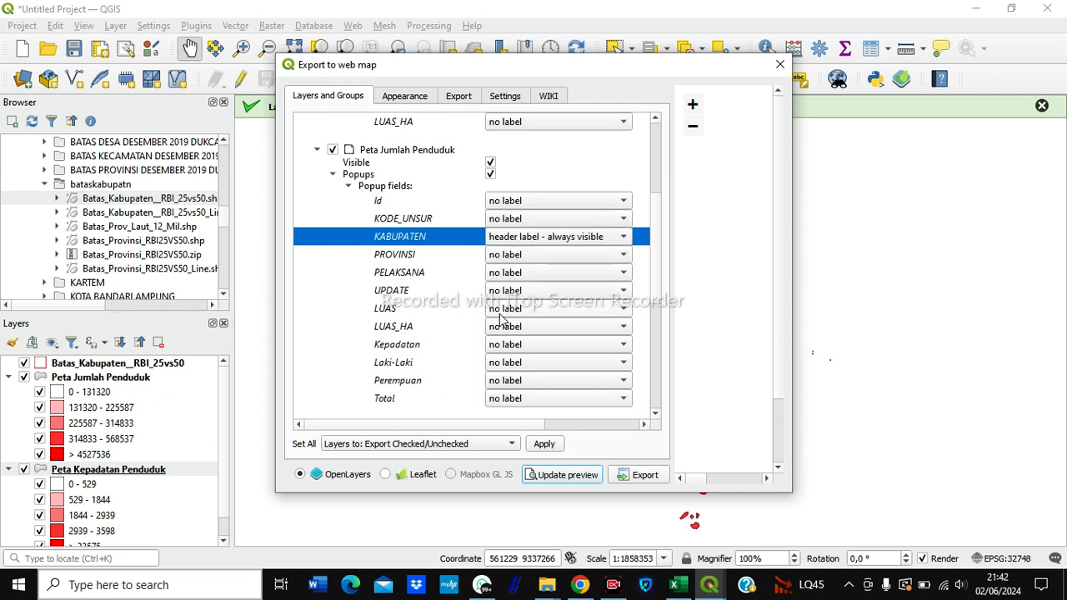
# Set the Laki-Laki, Perempuan and Total popup fields of Peta Jumlah Penduduk to "inline label - always visible".
pyautogui.click(516, 365)
pyautogui.click(530, 381)
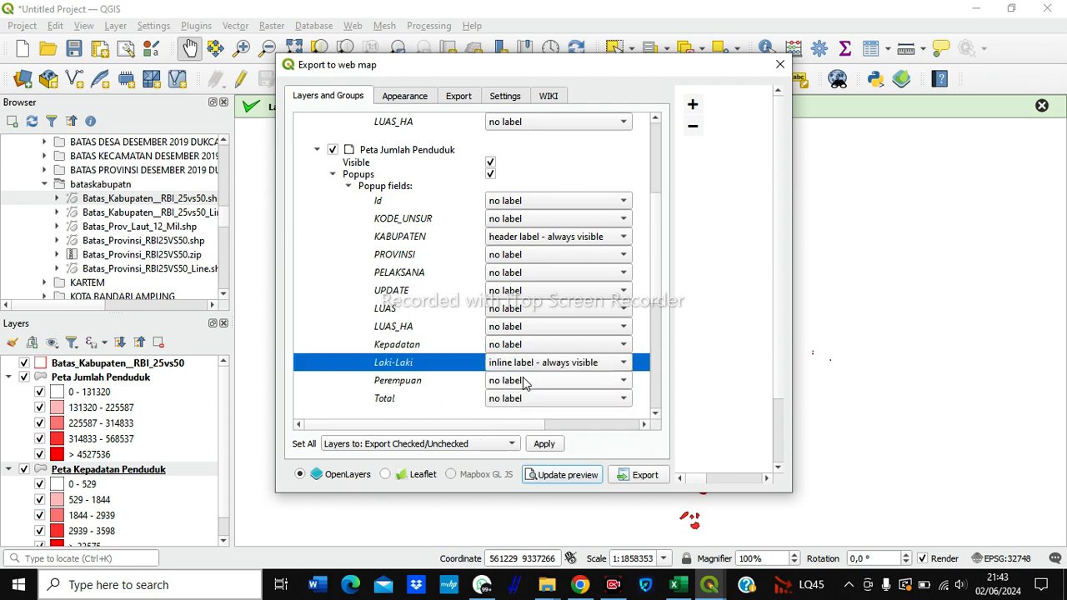
pyautogui.click(519, 381)
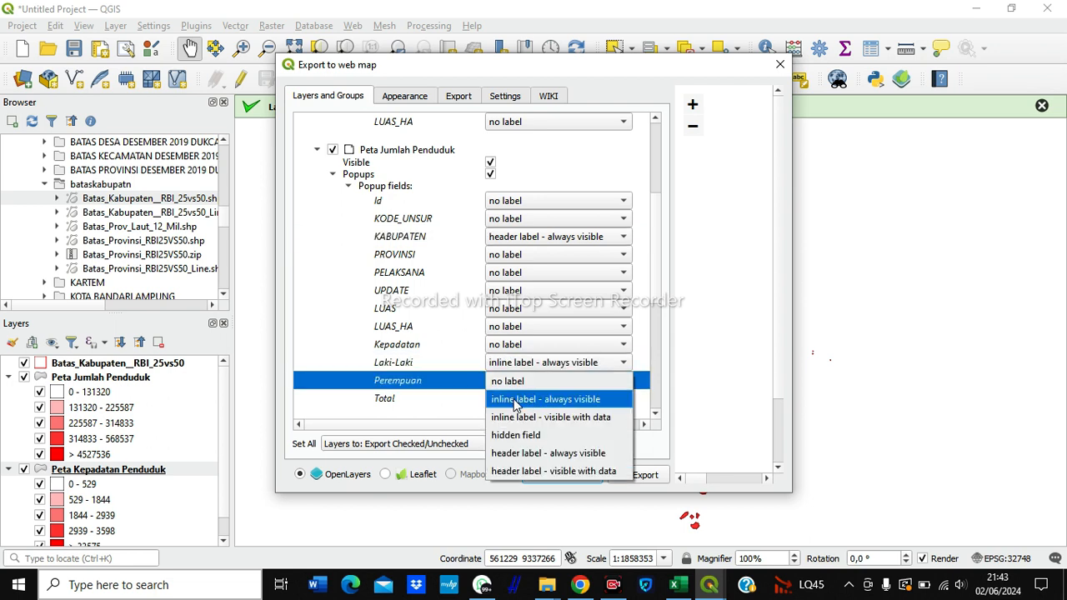
pyautogui.click(518, 399)
pyautogui.click(560, 398)
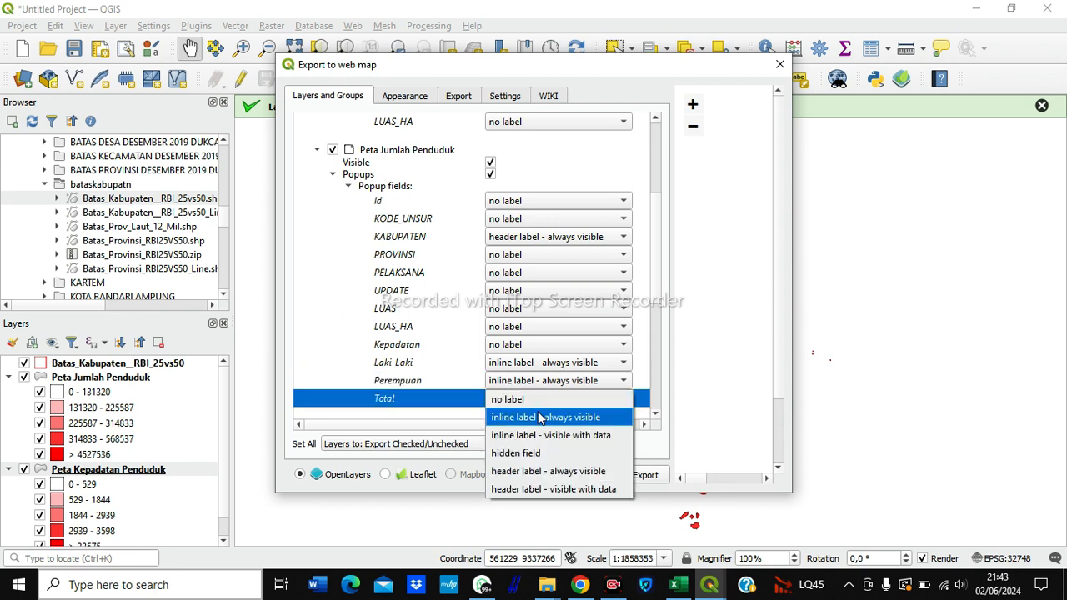
pyautogui.click(539, 419)
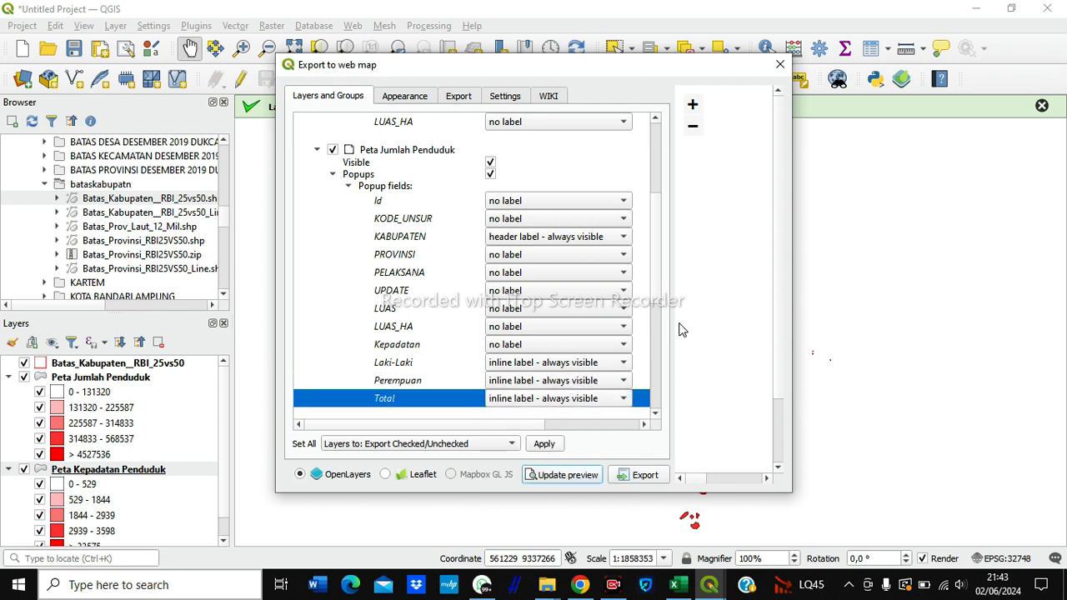
# For Peta Kepadatan Penduduk, set the KABUPATEN popup field to "header label - always visible" and Kepadatan to "inline label - always visible".
pyautogui.scroll(-5, 635, 321)
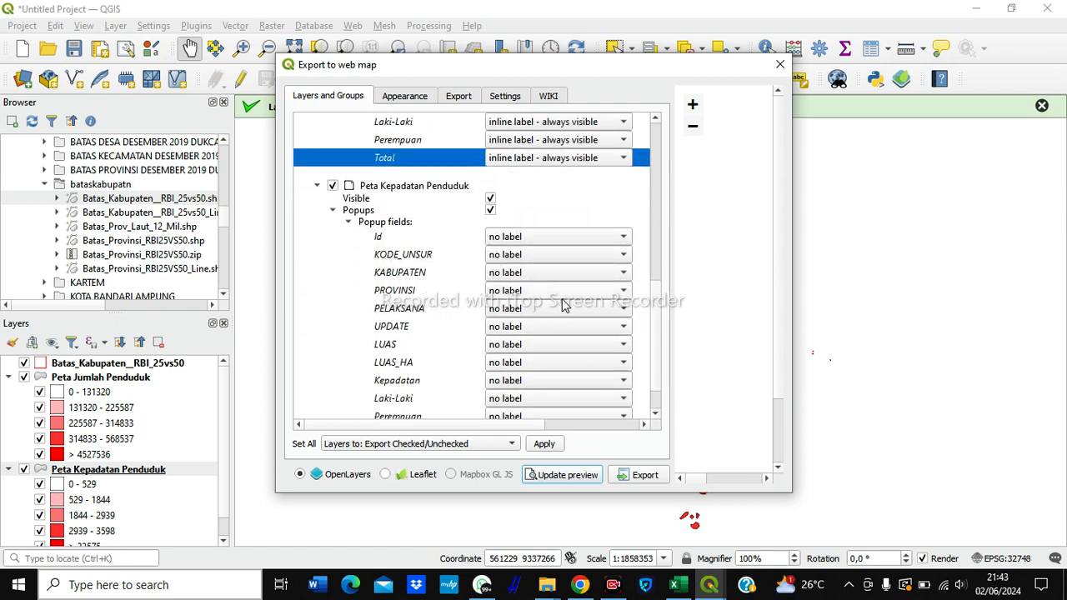
pyautogui.click(552, 273)
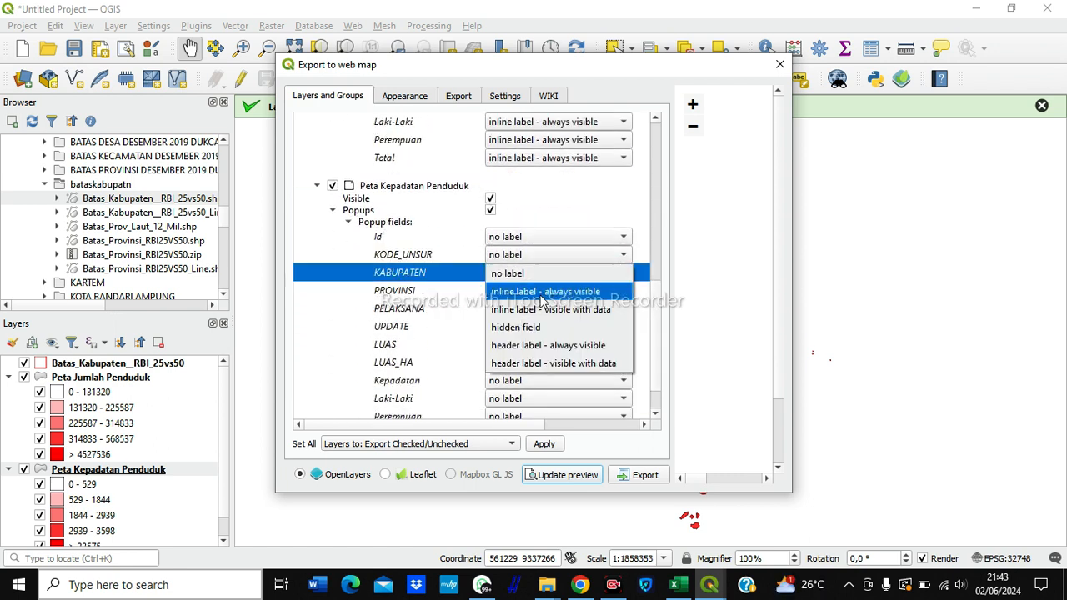
pyautogui.click(519, 345)
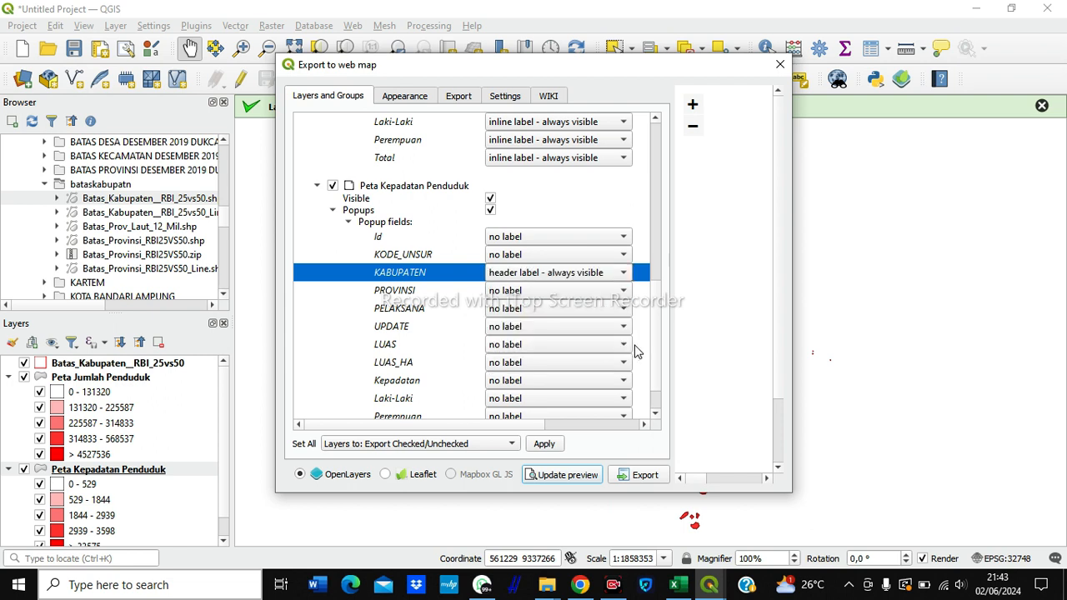
pyautogui.click(620, 381)
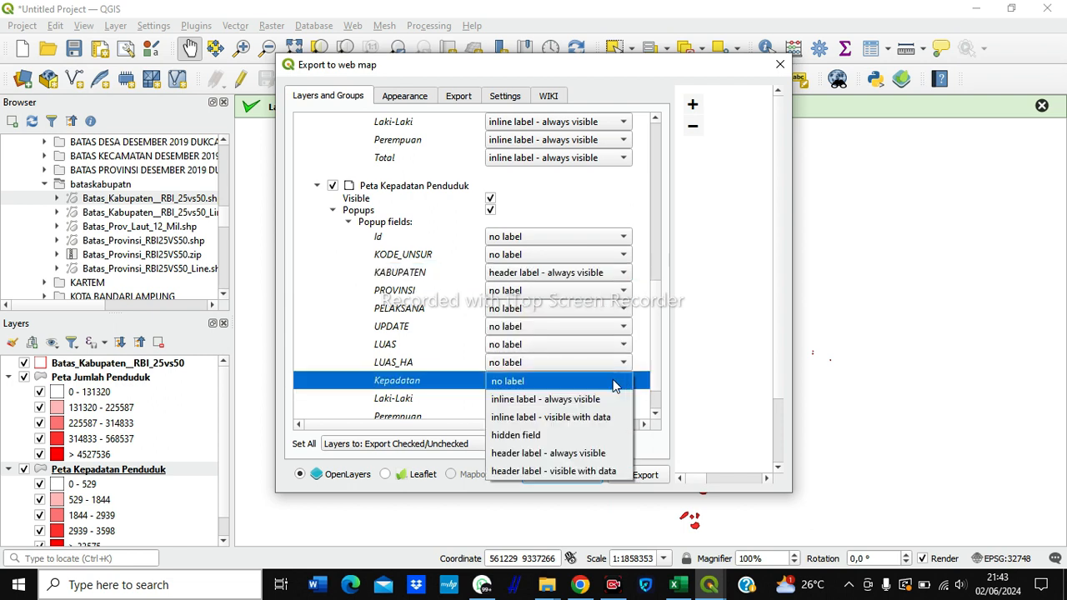
pyautogui.click(572, 406)
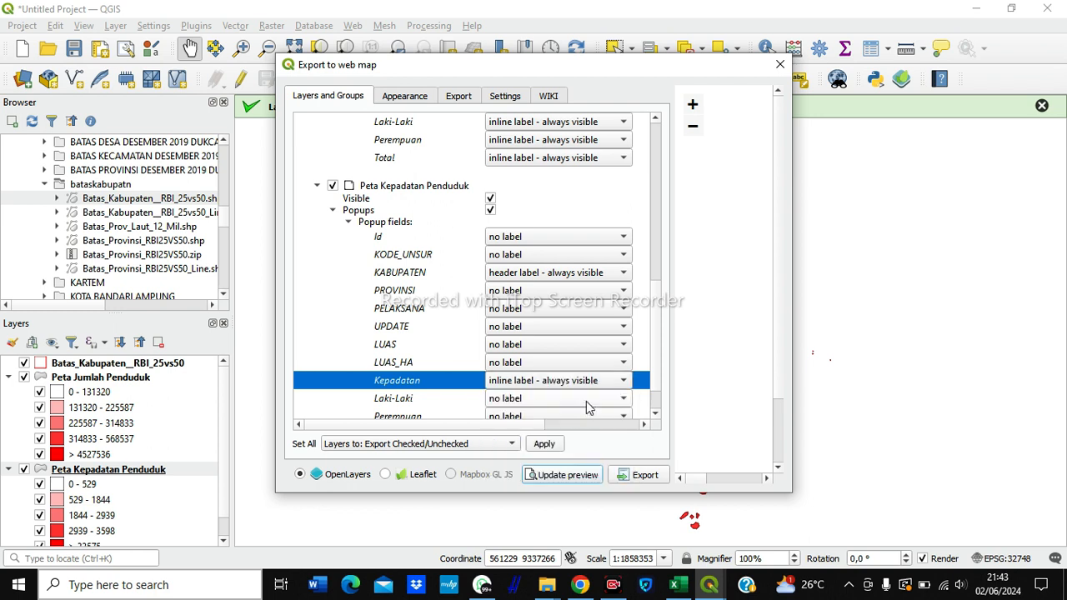
pyautogui.click(613, 400)
pyautogui.scroll(-2, 613, 400)
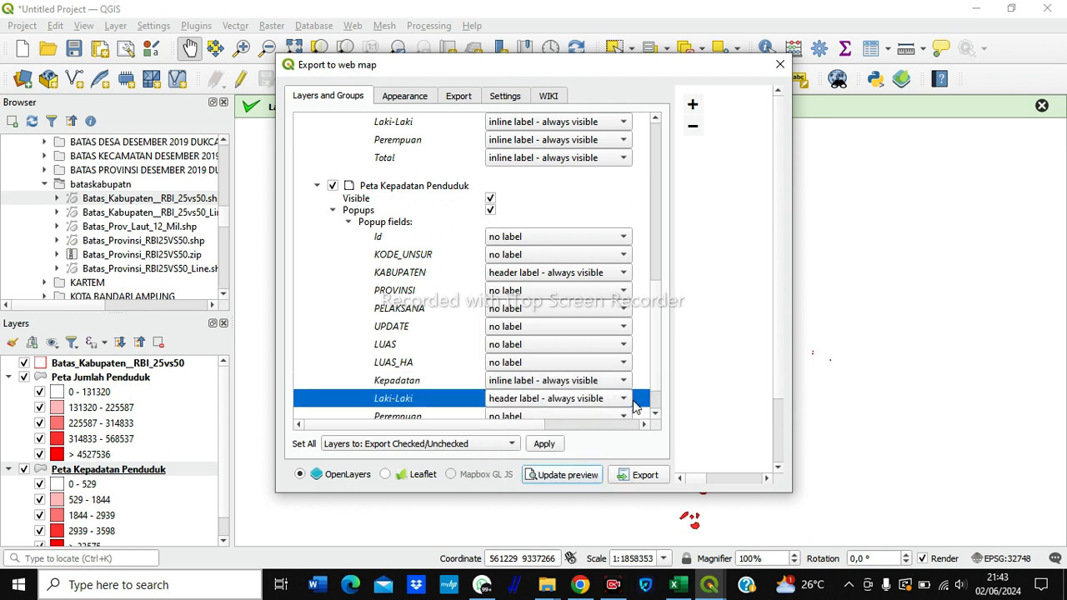
pyautogui.click(622, 400)
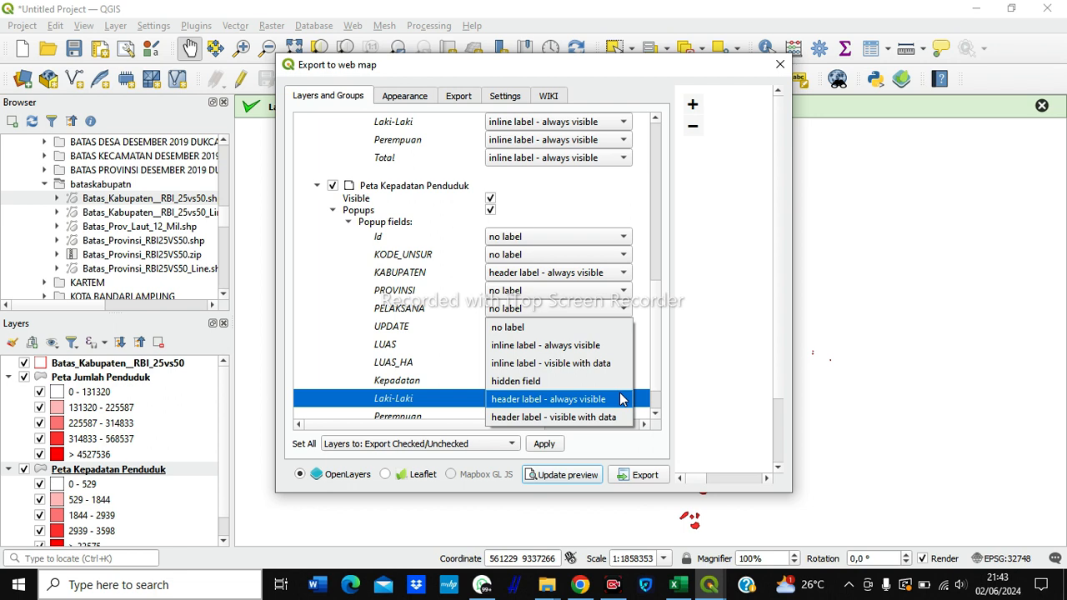
pyautogui.click(599, 328)
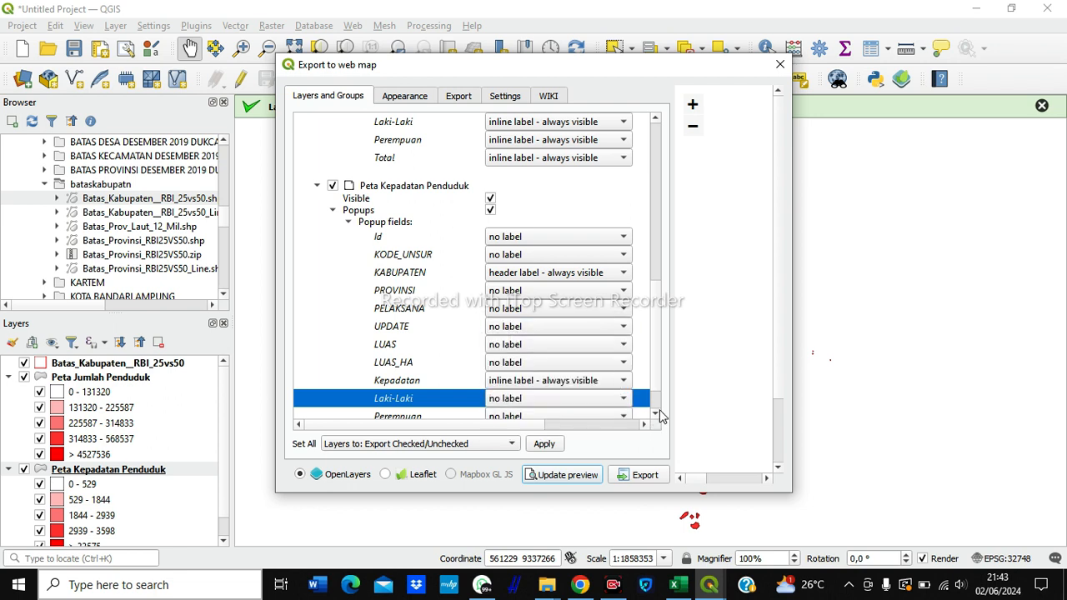
# Set the Total popup field of Peta Kepadatan Penduduk to "inline label - always visible".
pyautogui.click(658, 415)
pyautogui.click(658, 414)
pyautogui.click(600, 399)
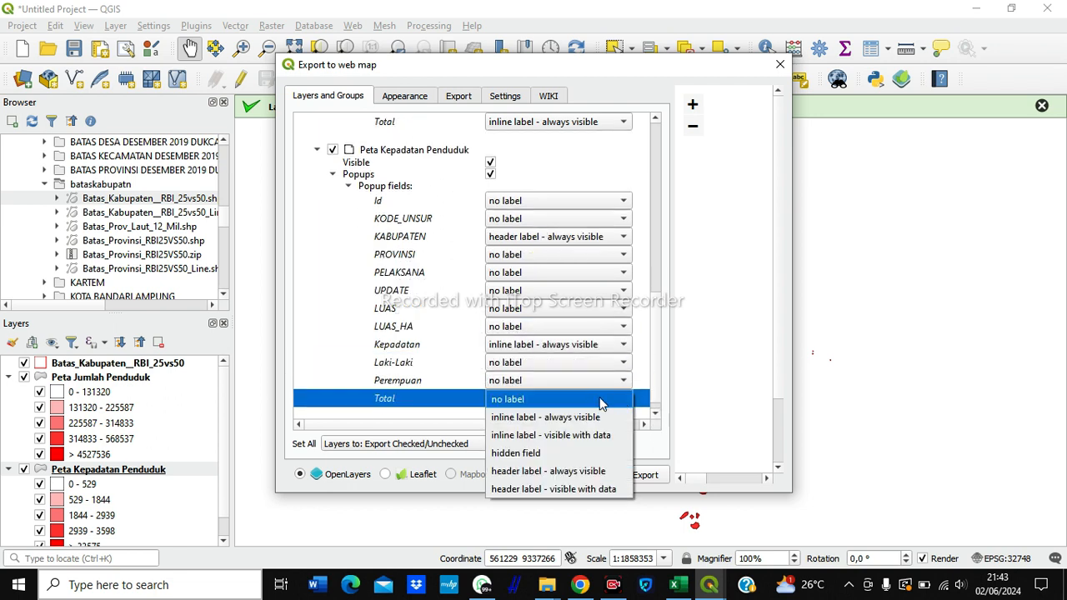
pyautogui.click(588, 417)
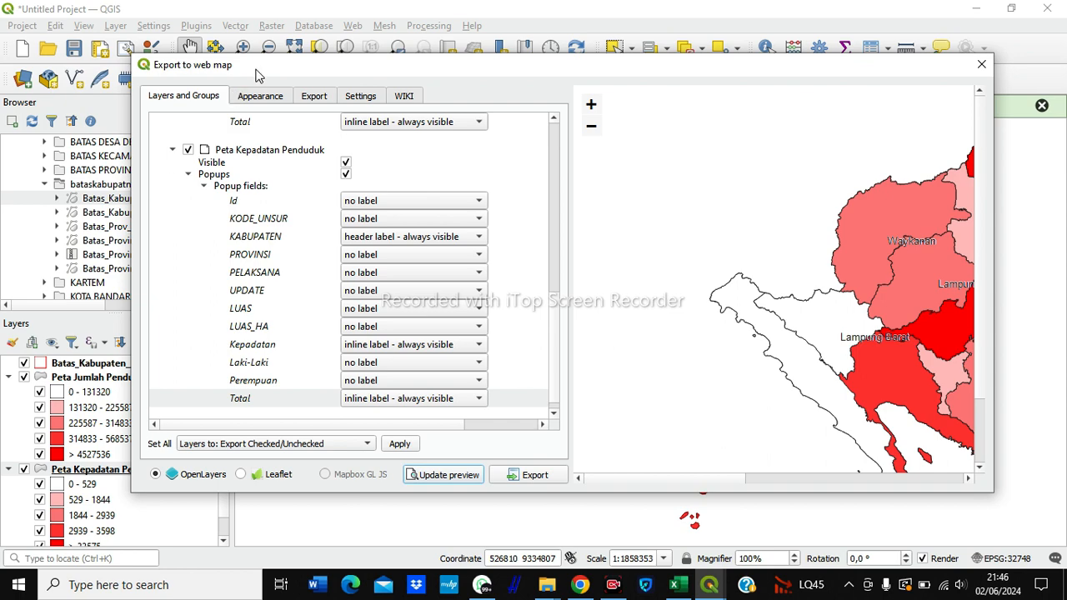
# Switch the web map format to Leaflet and bring all of Lampung into the preview.
pyautogui.click(242, 98)
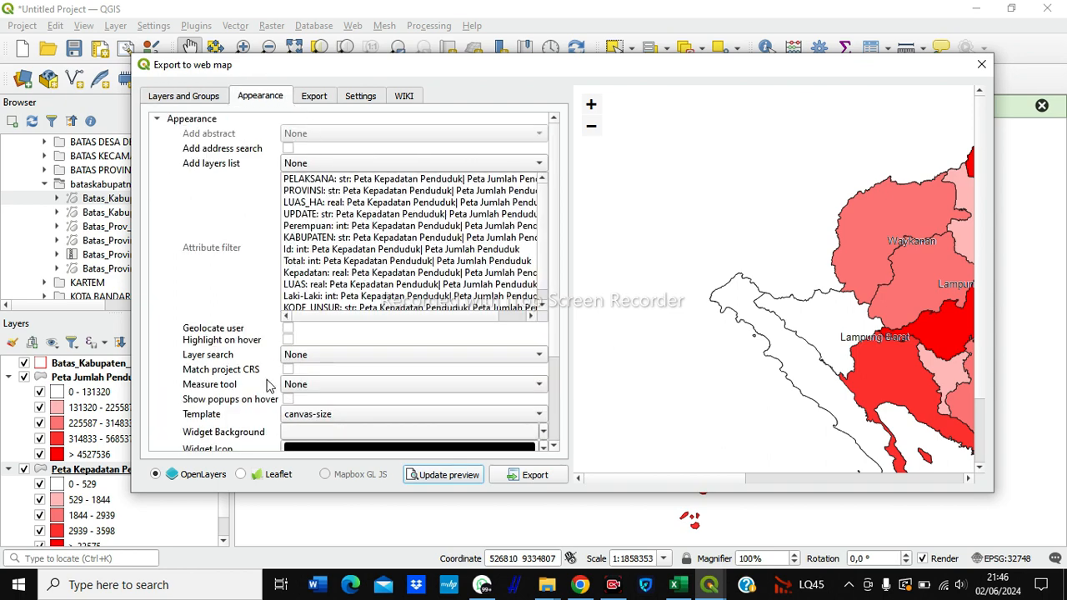
pyautogui.click(241, 475)
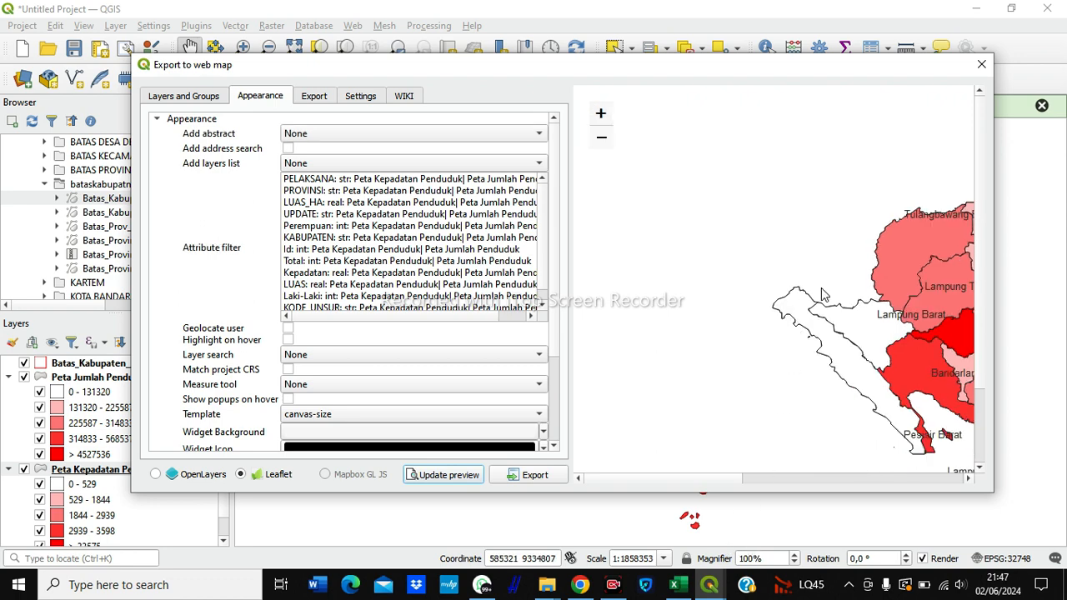
pyautogui.moveTo(821, 288); pyautogui.dragTo(649, 234)
pyautogui.moveTo(785, 236); pyautogui.dragTo(778, 194)
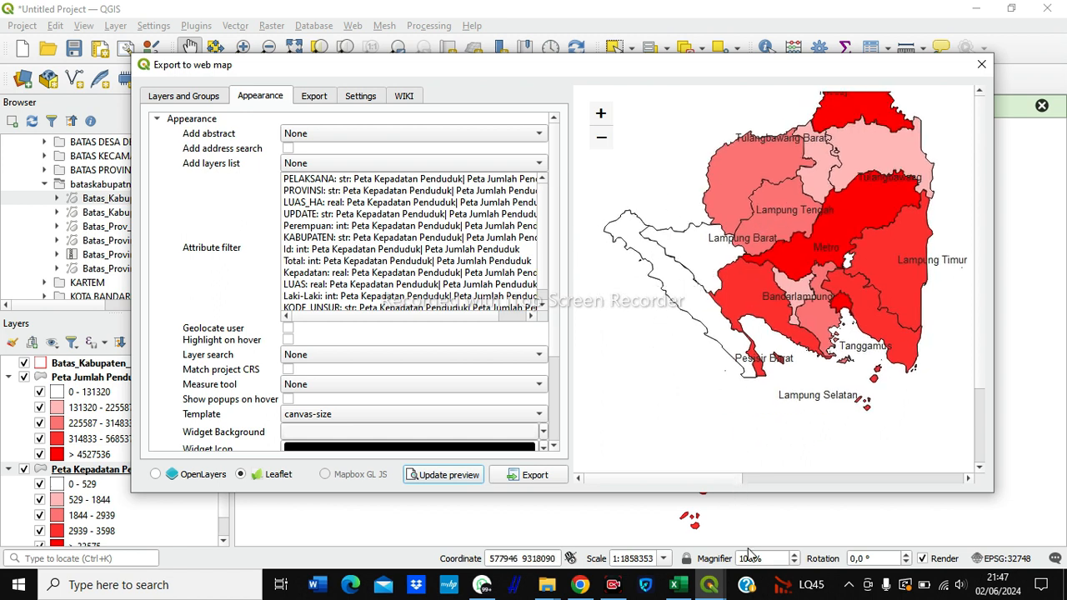
# Add a collapsed layers list to the web map and update the preview.
pyautogui.click(337, 136)
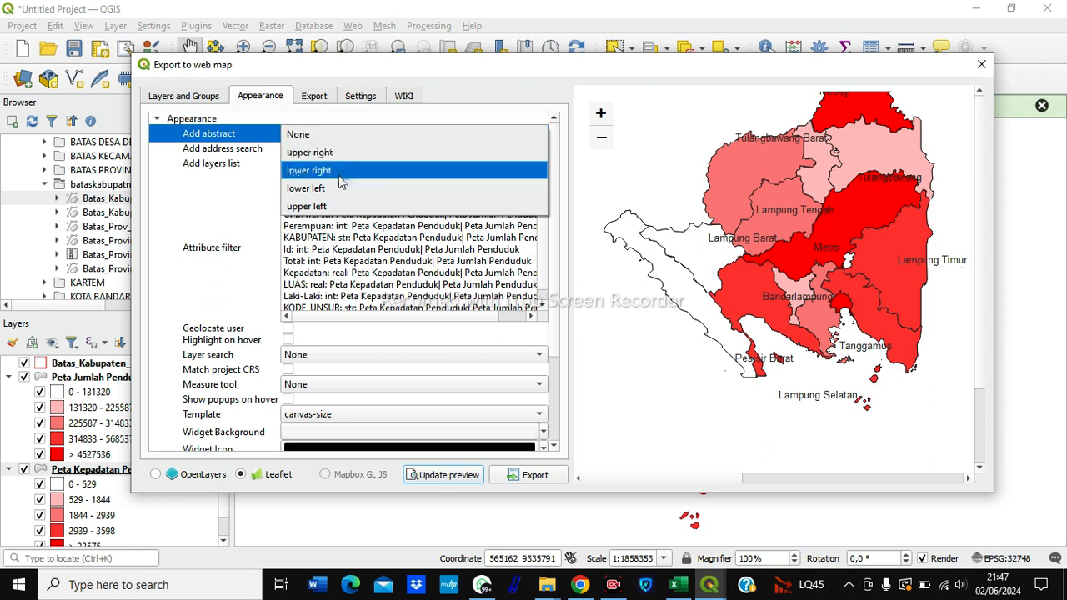
pyautogui.click(609, 185)
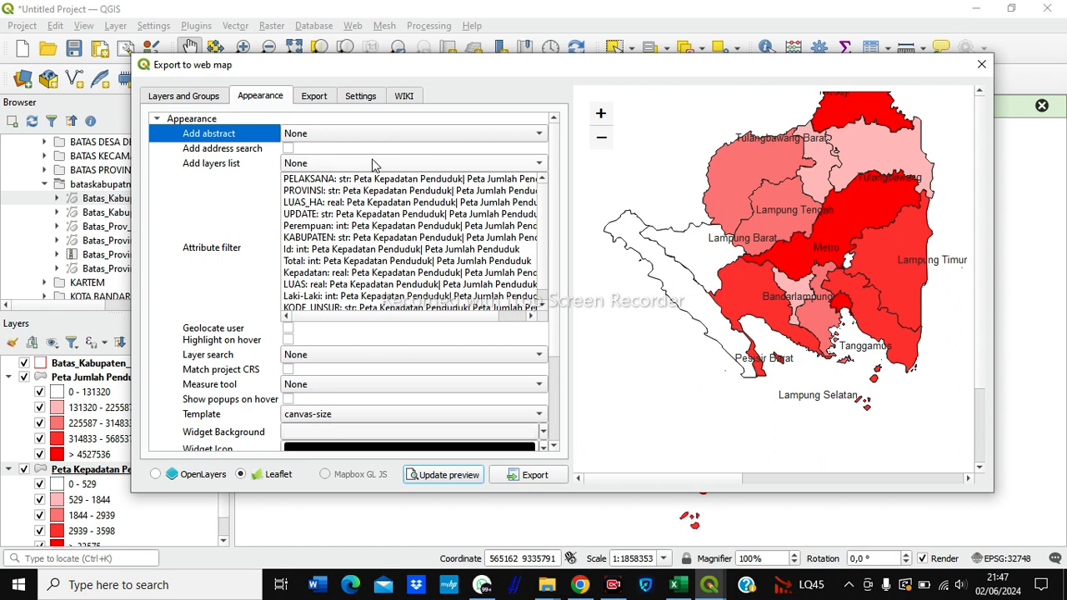
pyautogui.click(307, 164)
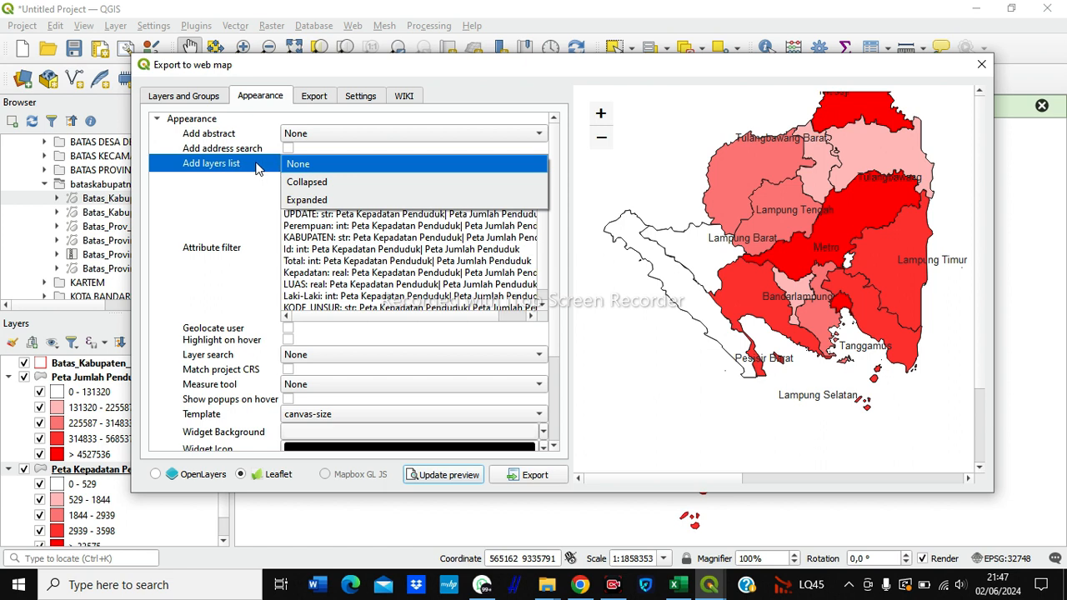
pyautogui.click(330, 187)
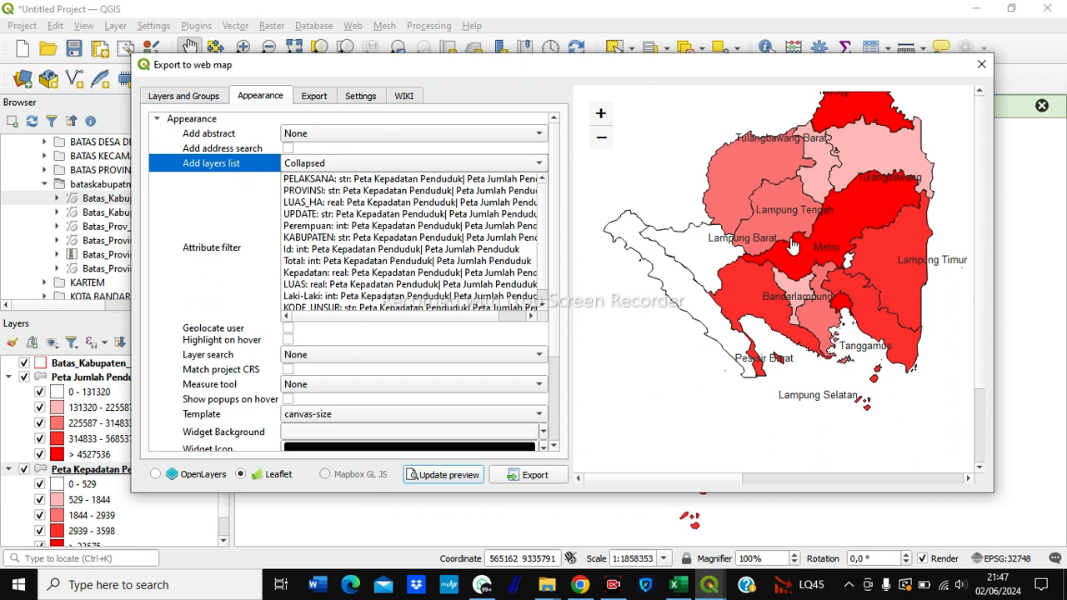
pyautogui.click(446, 477)
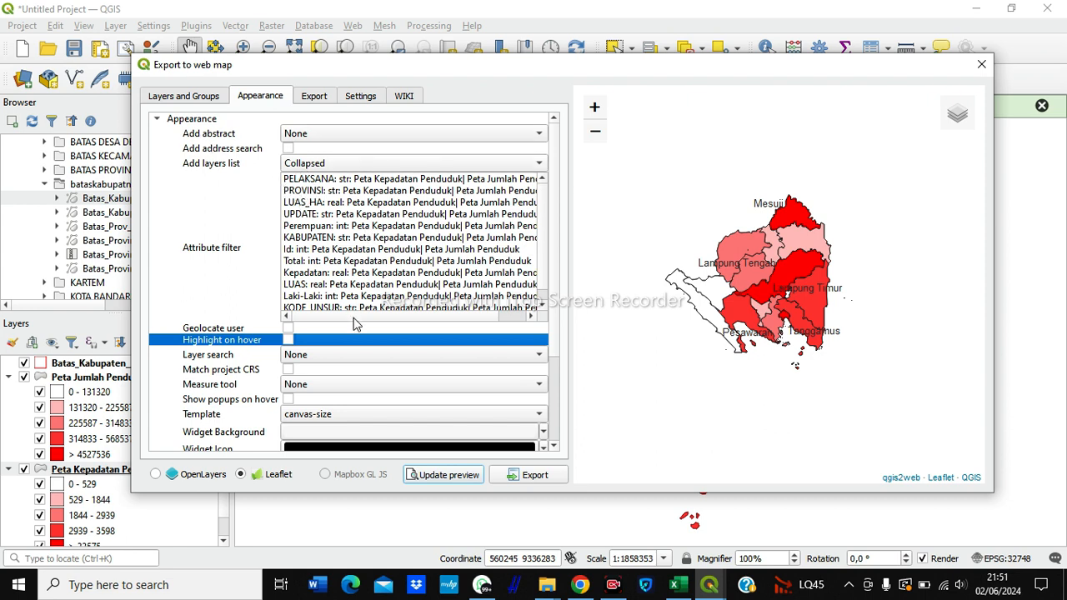
# Enable highlight on hover and popups on hover for the web map, and set its template to full-screen.
pyautogui.click(314, 416)
pyautogui.click(328, 398)
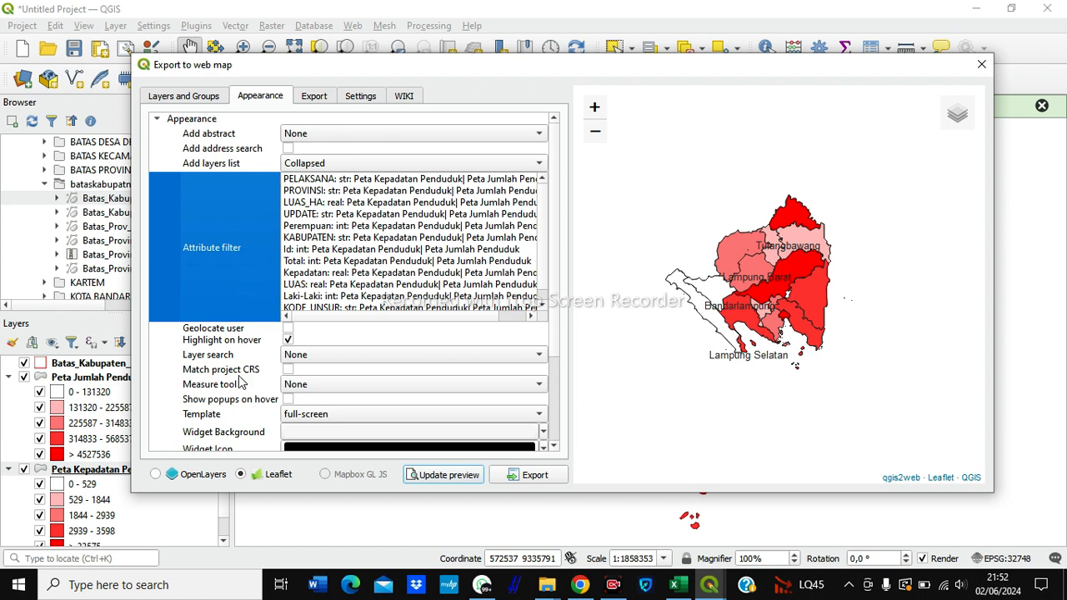
pyautogui.click(288, 401)
pyautogui.click(548, 444)
pyautogui.click(550, 442)
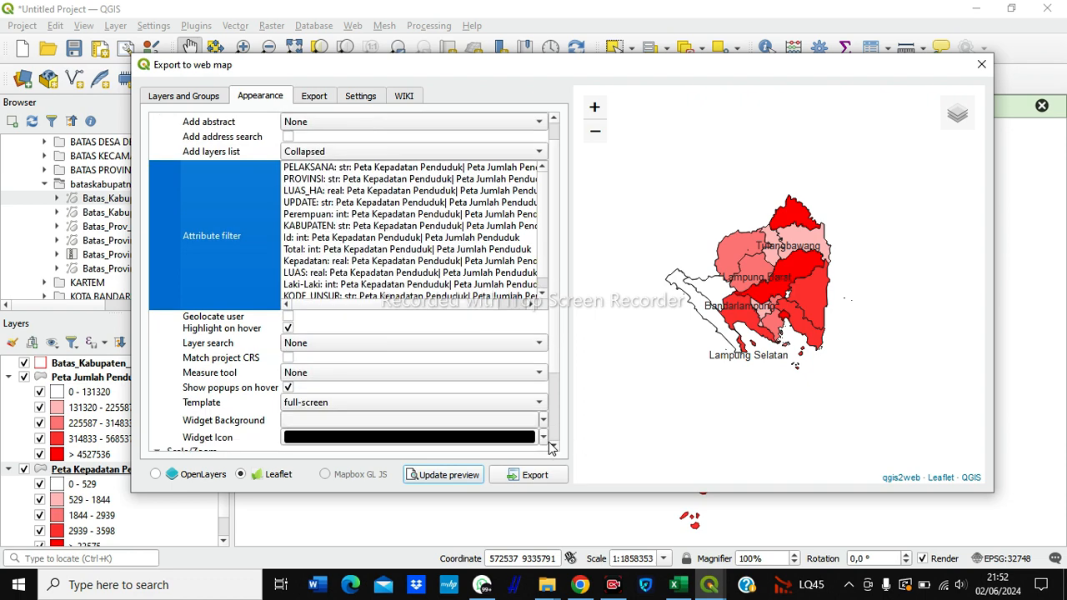
pyautogui.click(551, 448)
pyautogui.click(552, 449)
pyautogui.click(554, 450)
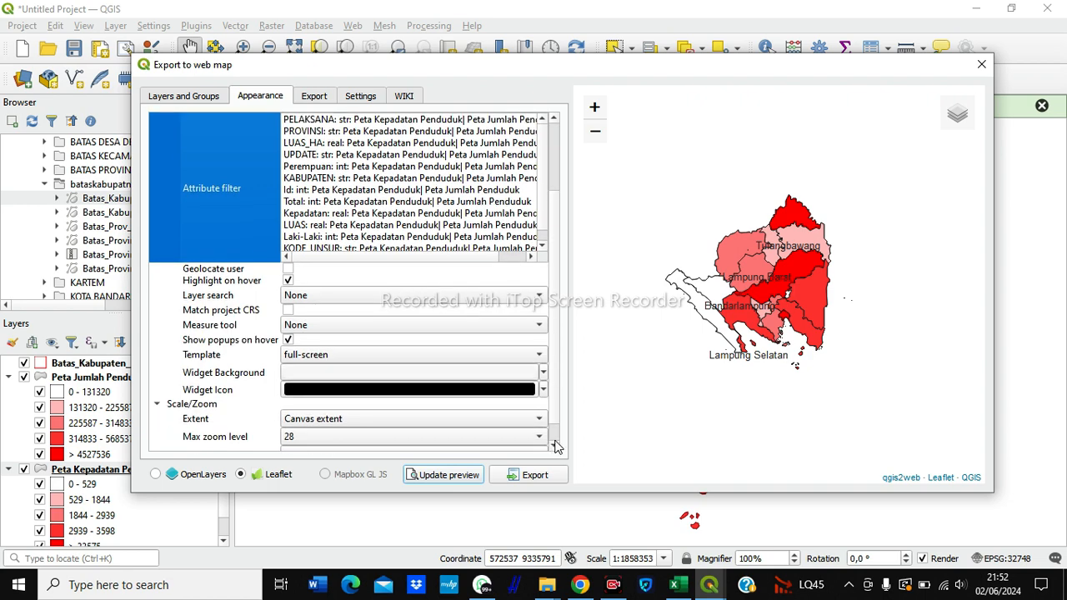
pyautogui.scroll(-3, 556, 448)
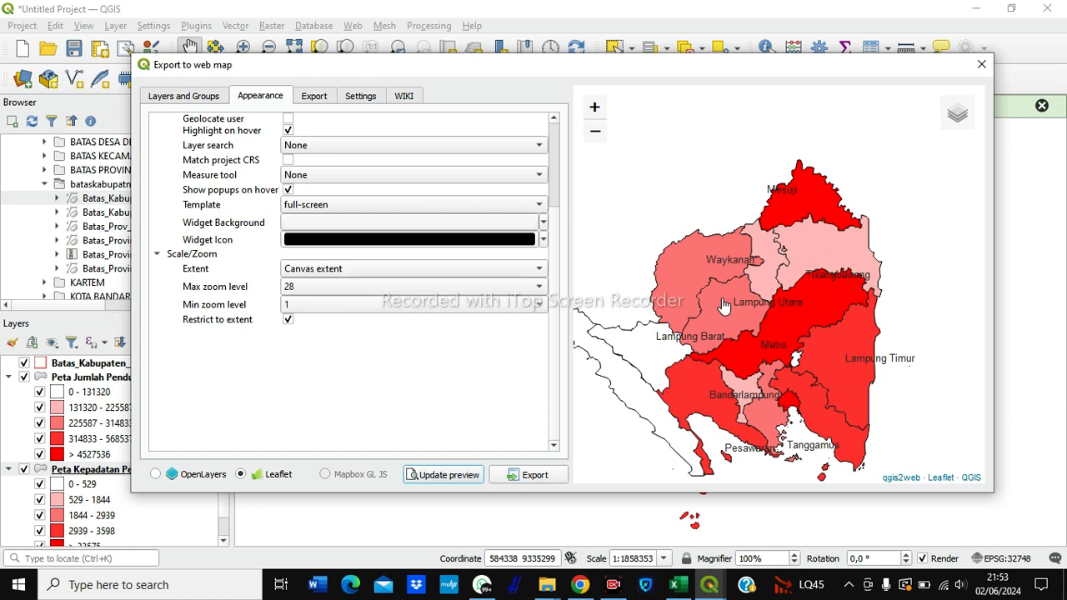
# Examine the population popups of several kabupaten in the web map preview, including Waykanan, Lampung Utara, Lampung Timur and Pesisir Barat.
pyautogui.click(679, 266)
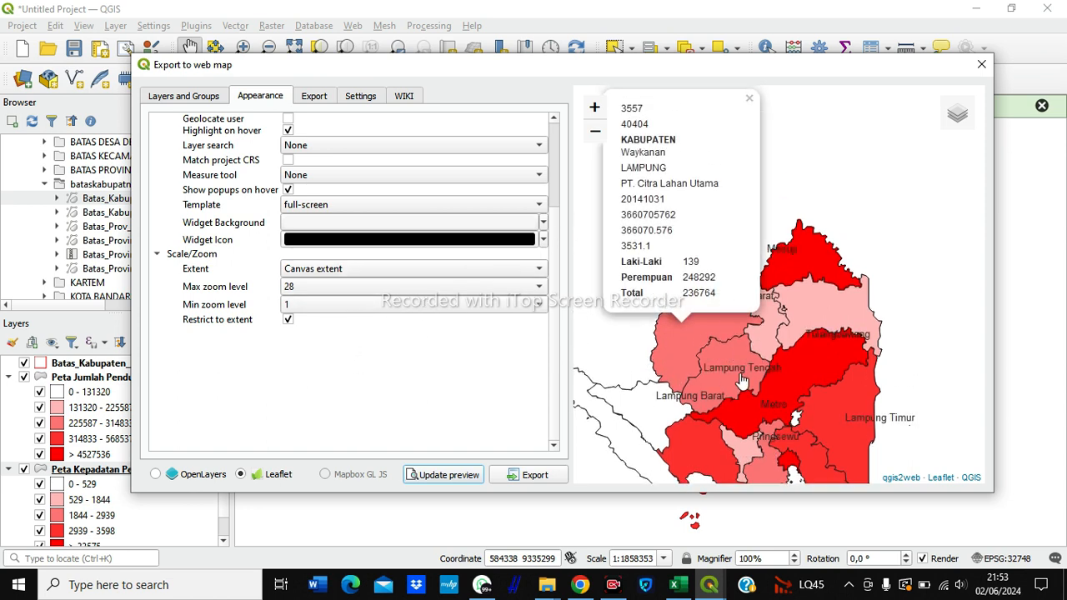
pyautogui.click(743, 374)
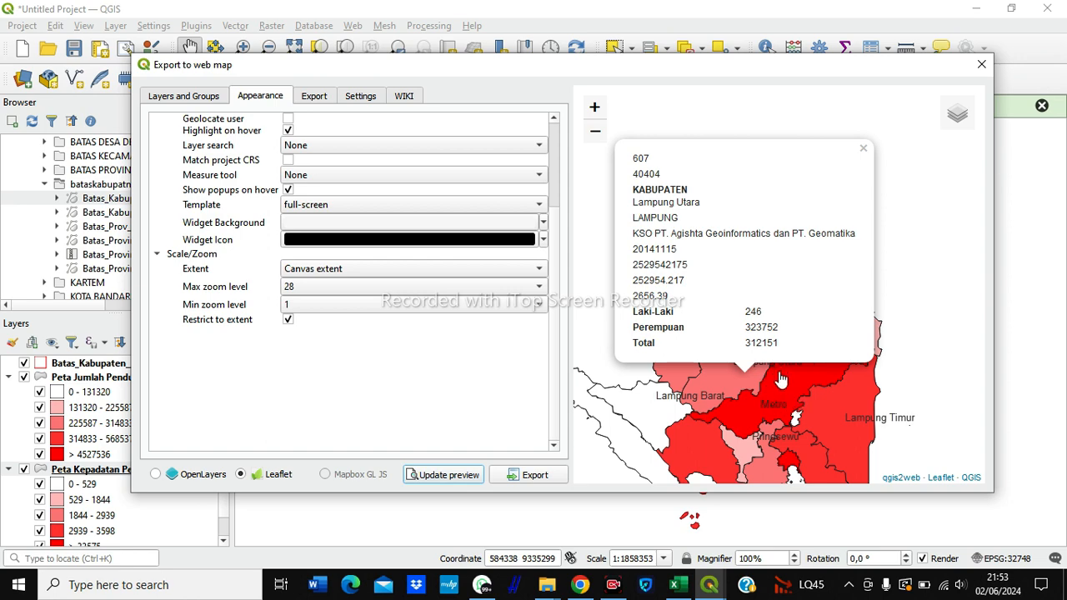
pyautogui.click(783, 377)
pyautogui.click(841, 397)
pyautogui.click(656, 408)
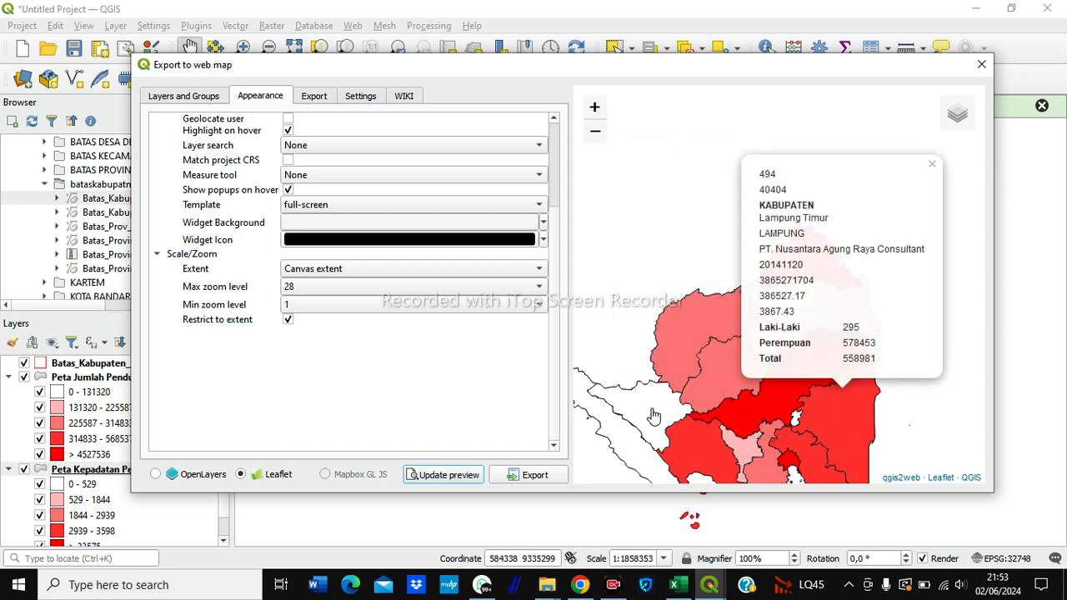
pyautogui.click(609, 440)
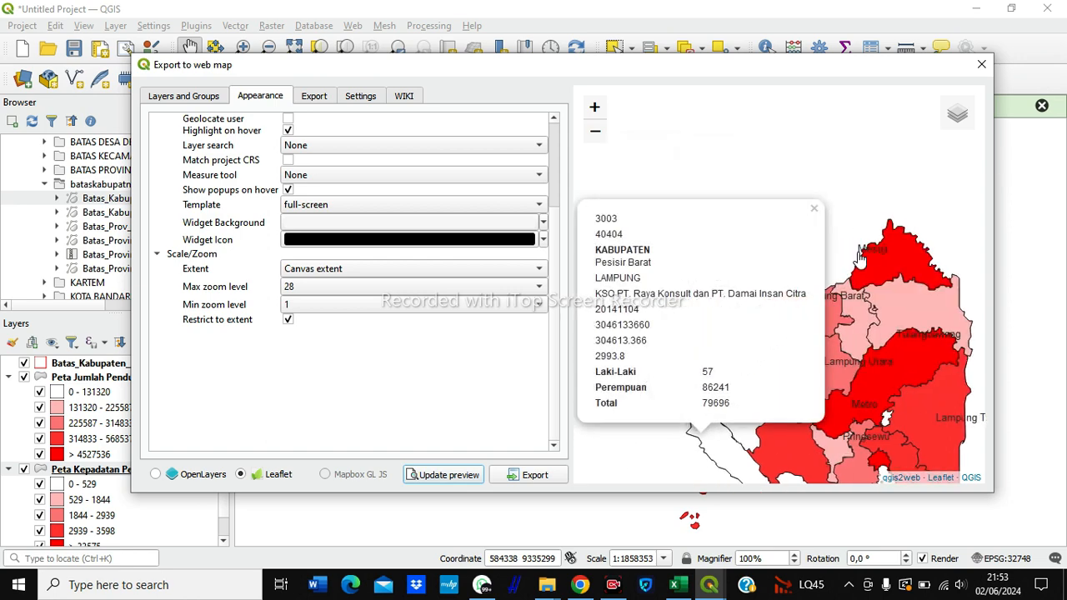
pyautogui.click(906, 262)
pyautogui.click(897, 350)
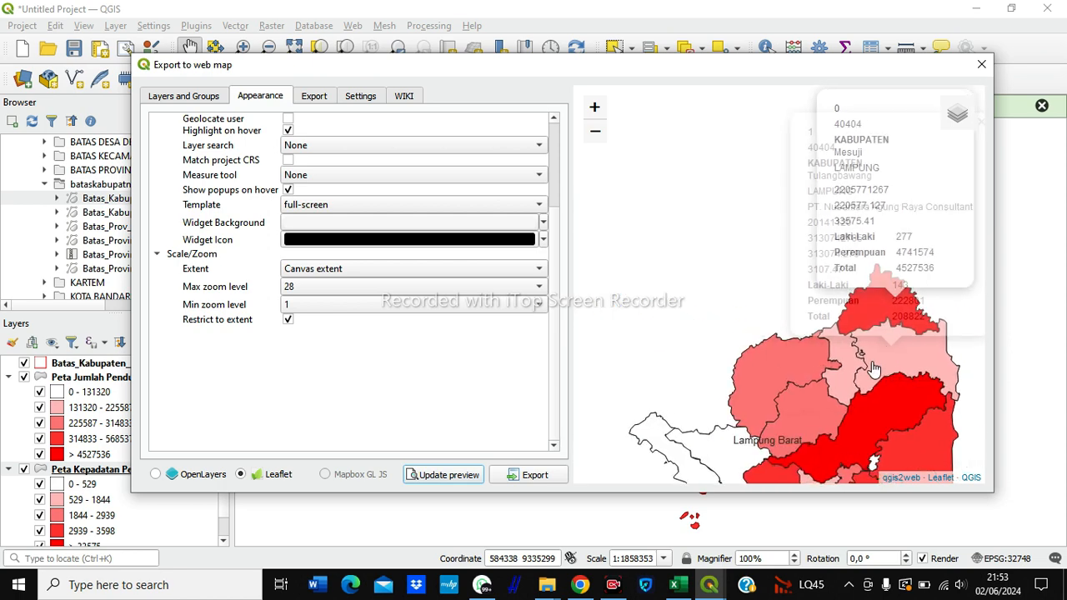
pyautogui.click(828, 398)
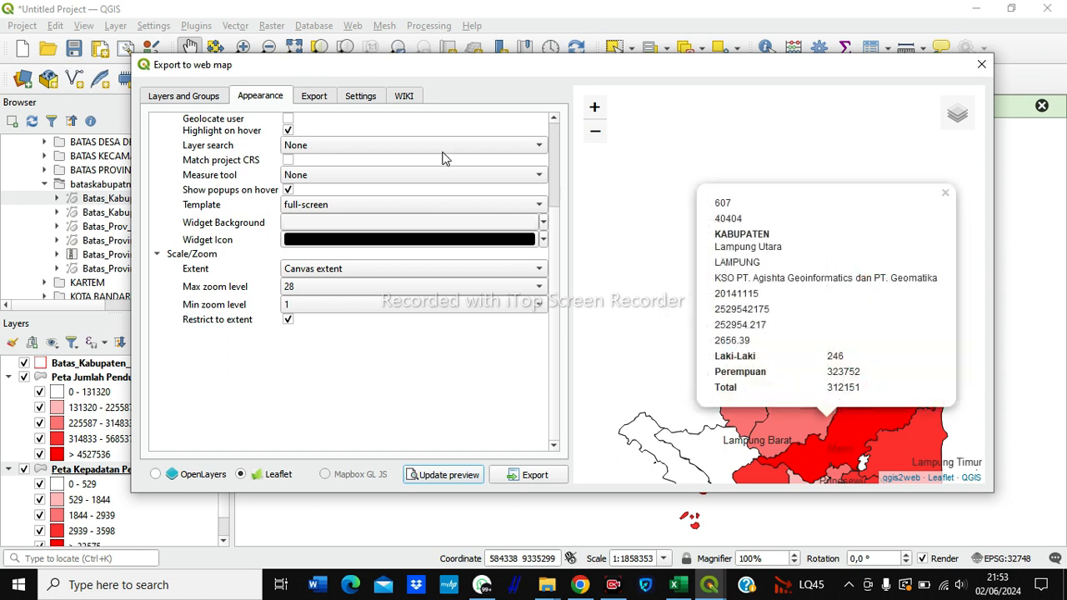
# Set the web map's export destination to the folder "tada c" on Data (D:).
pyautogui.click(307, 100)
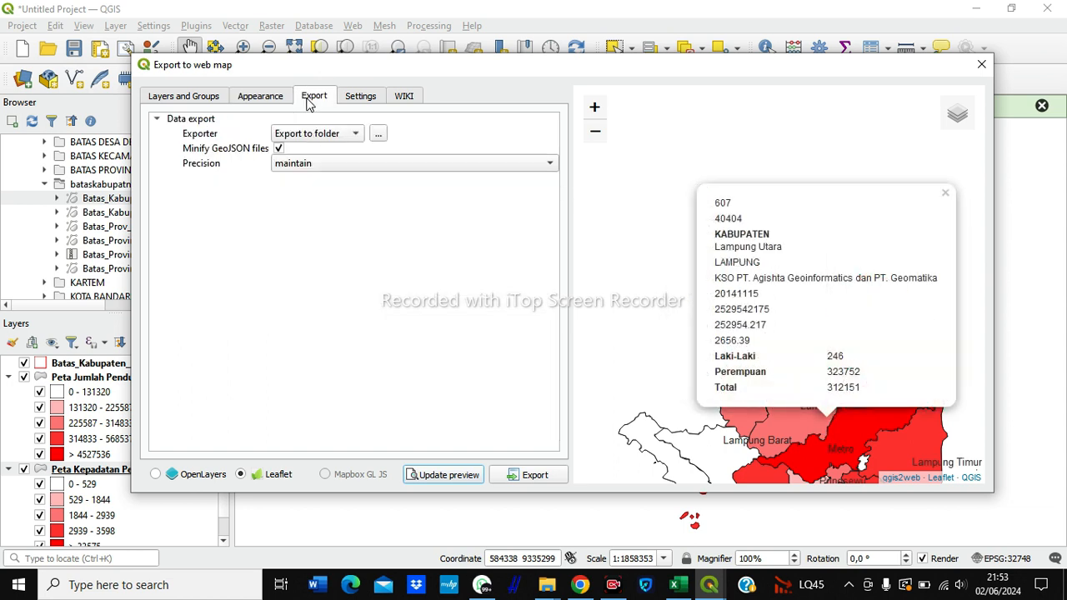
pyautogui.click(362, 135)
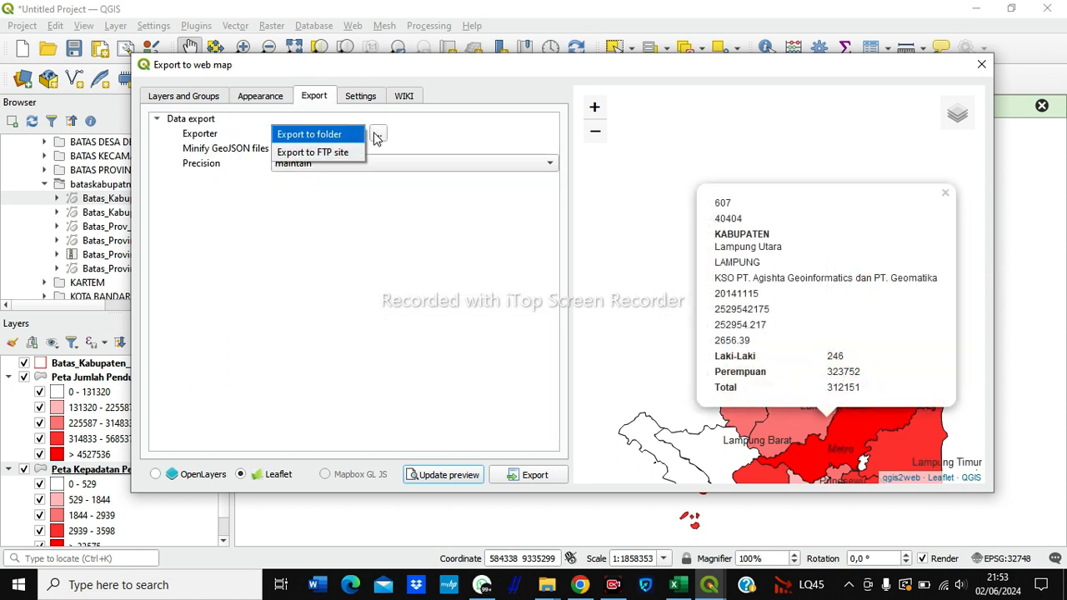
pyautogui.click(377, 135)
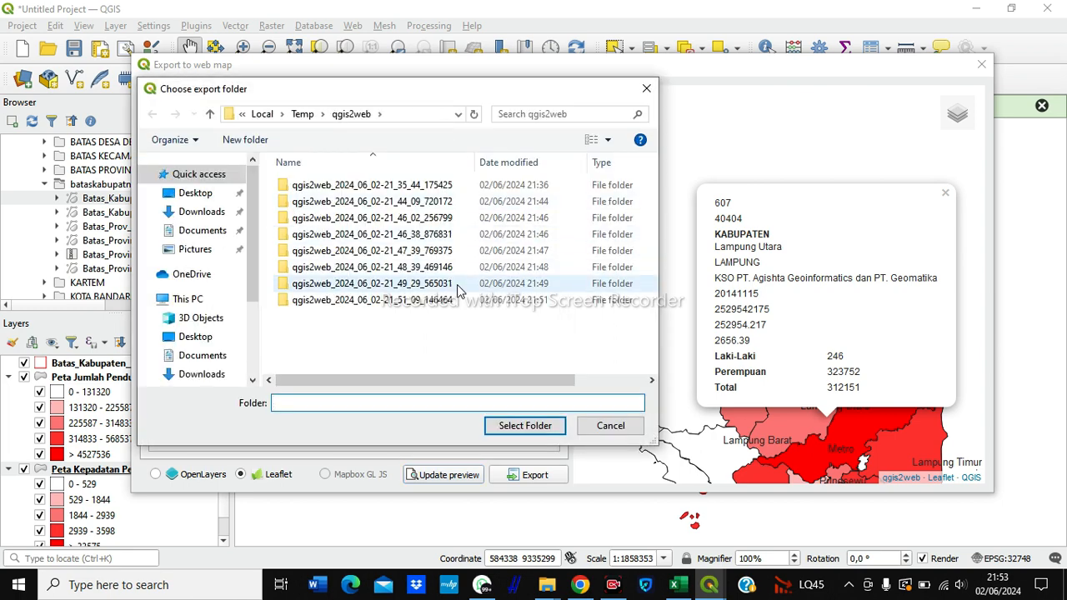
pyautogui.scroll(-2, 200, 317)
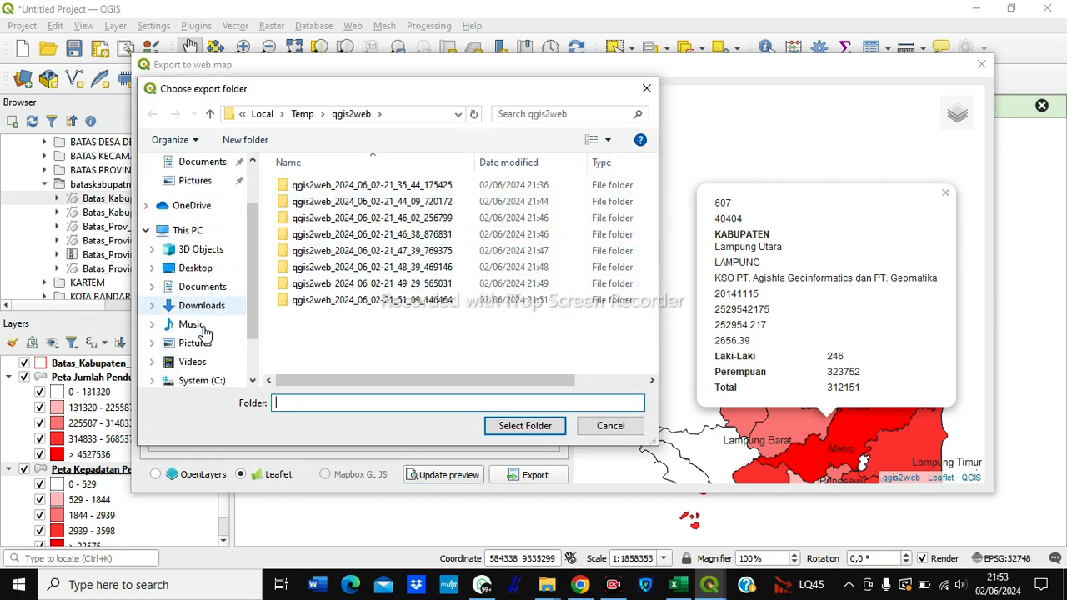
pyautogui.scroll(-2, 201, 333)
pyautogui.click(193, 338)
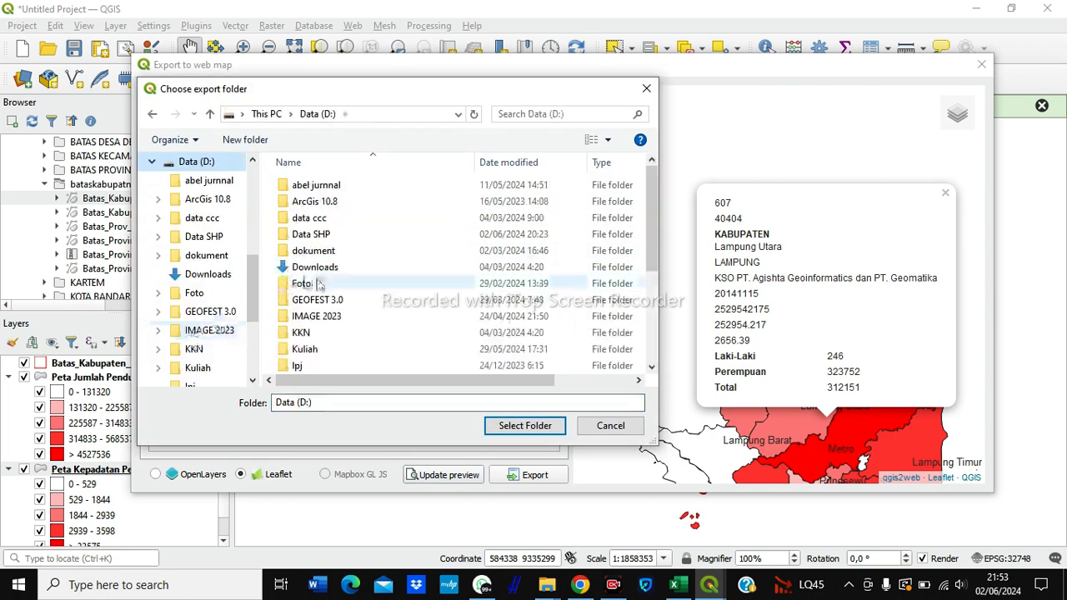
pyautogui.scroll(-3, 316, 284)
pyautogui.click(315, 317)
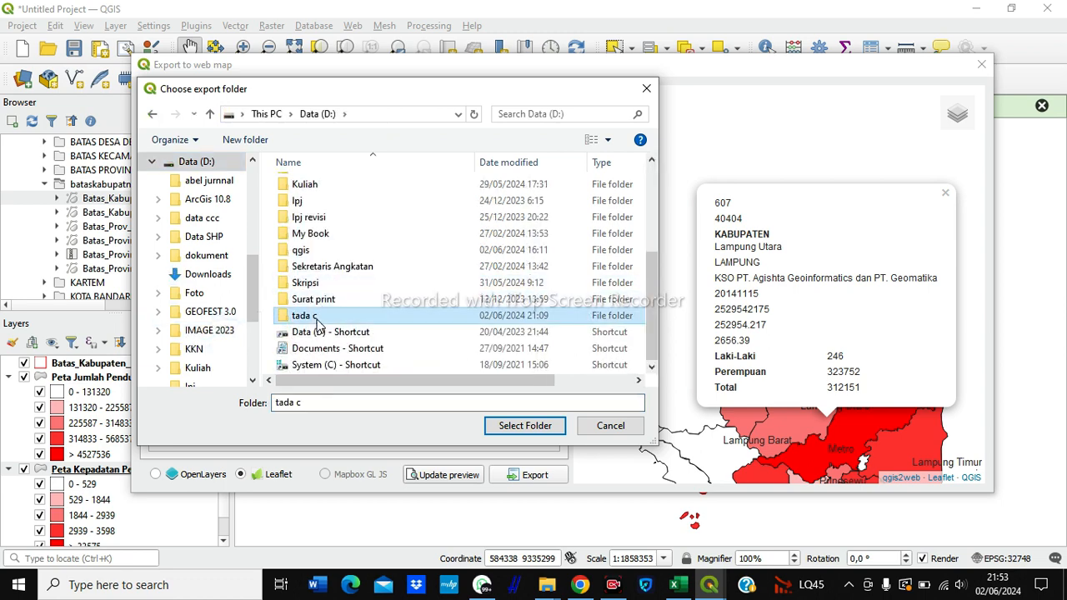
pyautogui.doubleClick(315, 319)
pyautogui.click(525, 425)
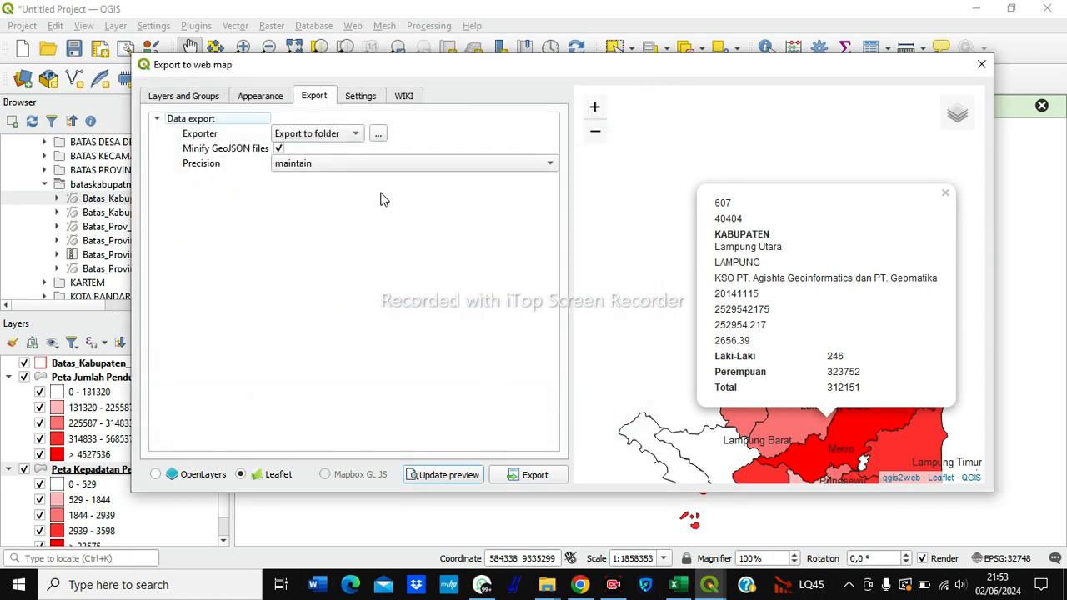
# Set the data export precision to 6 and export the web map, dismissing the prompt for an app to open it.
pyautogui.click(364, 167)
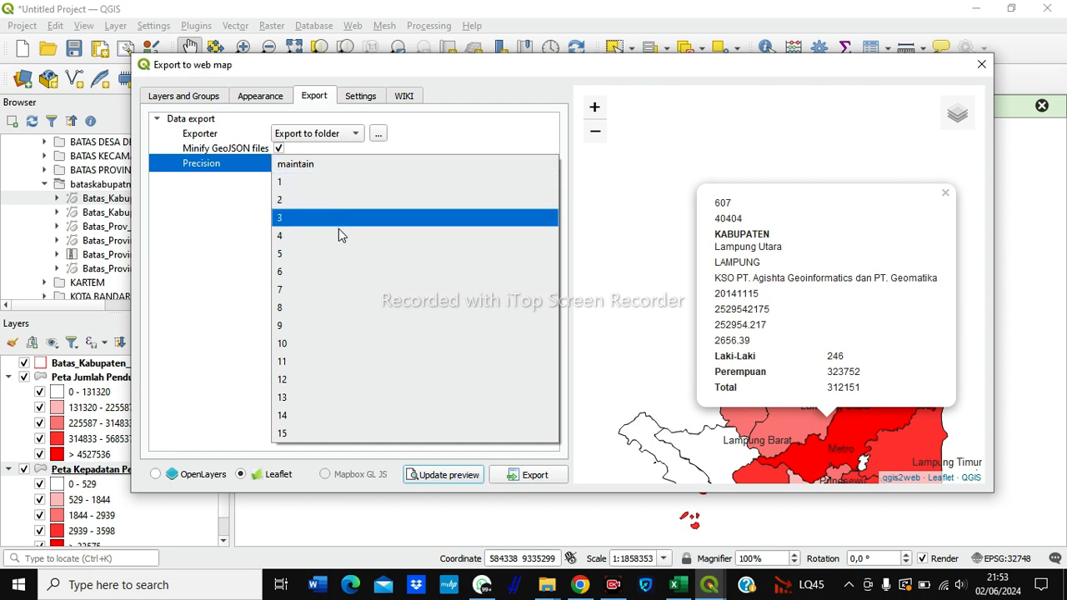
pyautogui.click(338, 254)
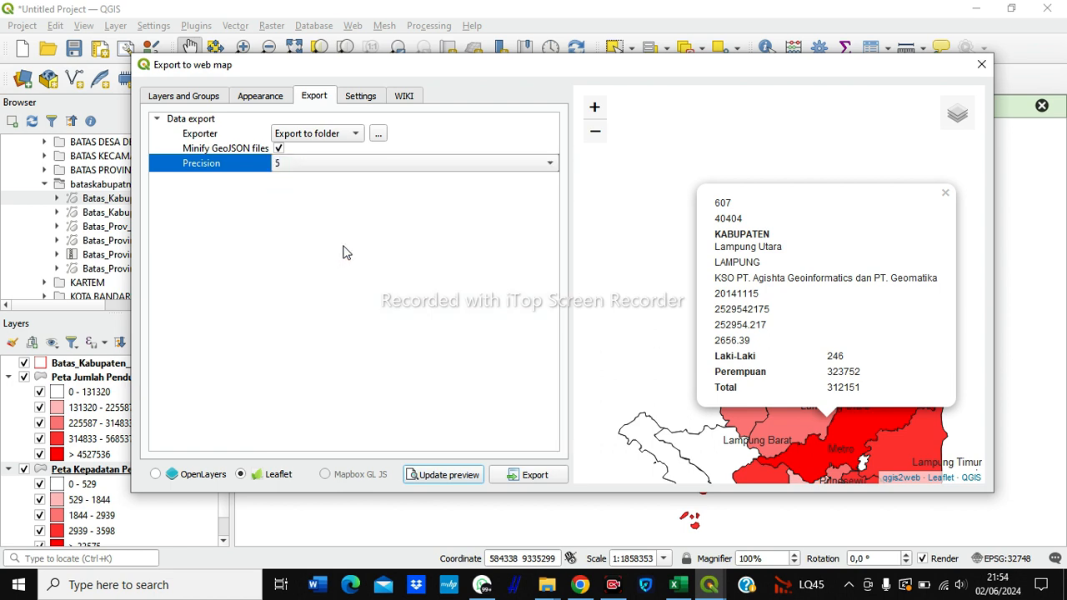
pyautogui.click(459, 169)
pyautogui.click(416, 185)
pyautogui.click(534, 475)
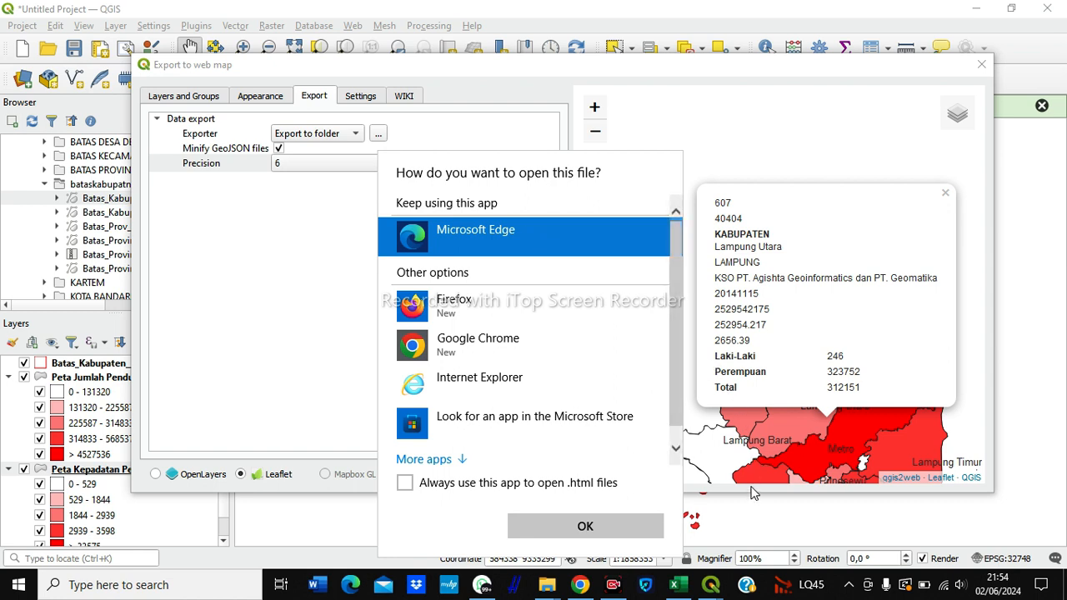
pyautogui.click(745, 546)
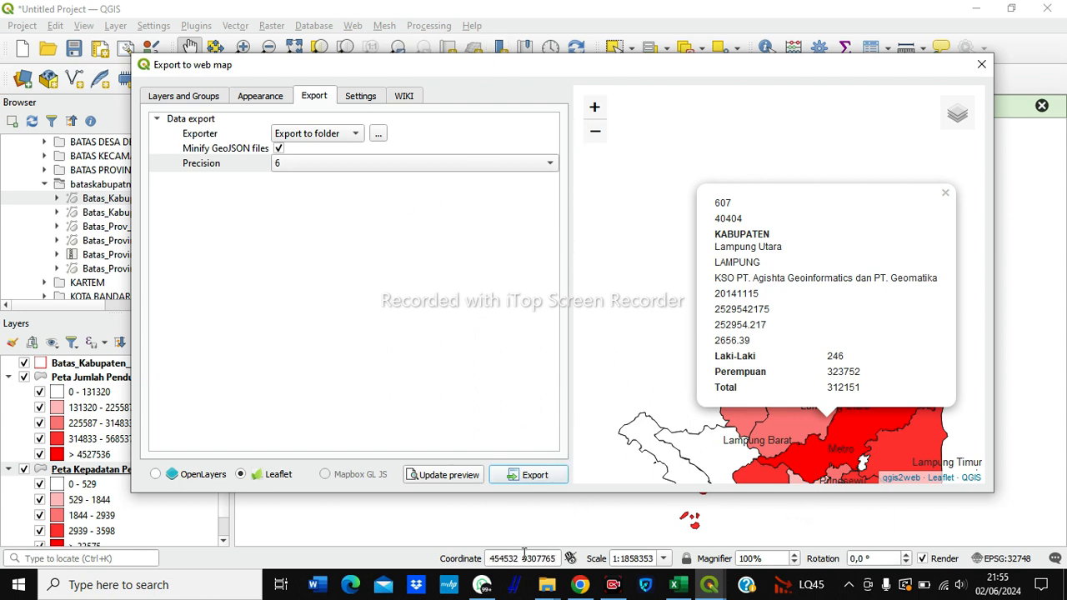
# Switch to File Explorer and open the exported qgis2web folder inside "tada c" on Data (D:).
pyautogui.moveTo(544, 587)
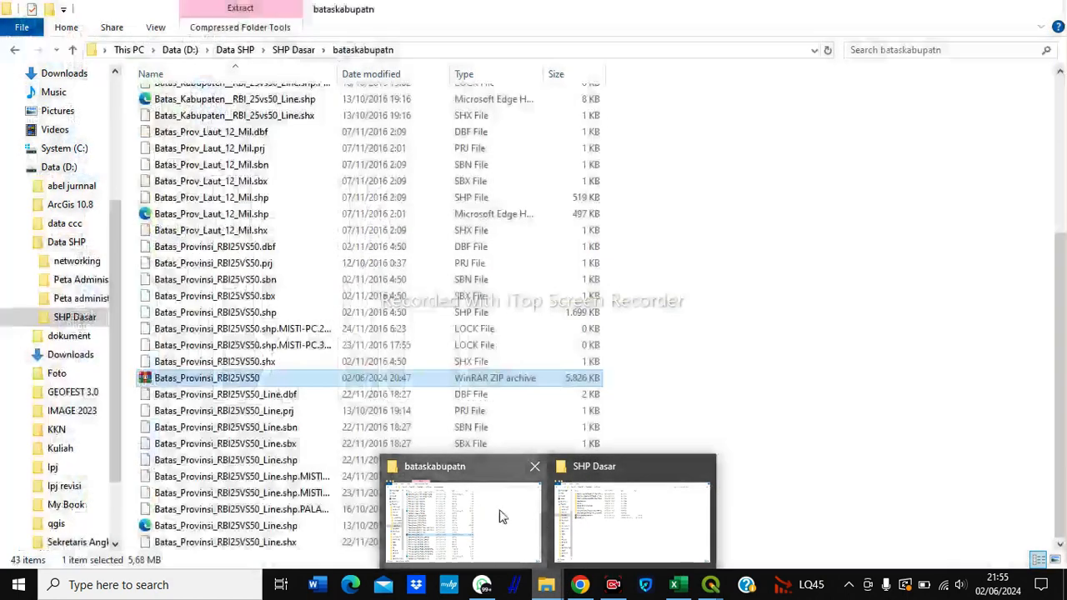
pyautogui.click(500, 517)
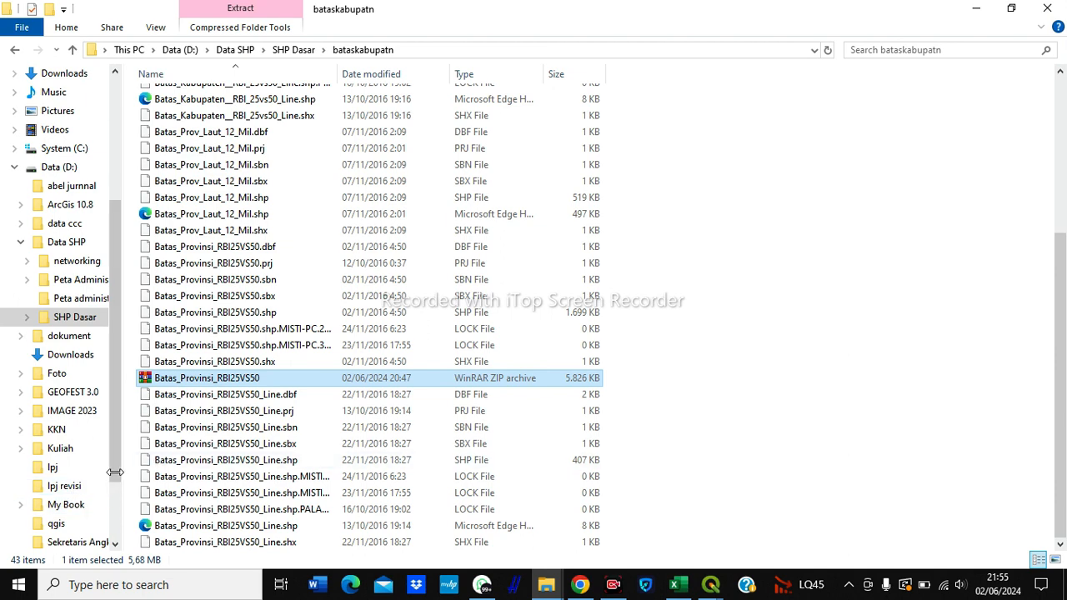
pyautogui.scroll(-2, 113, 359)
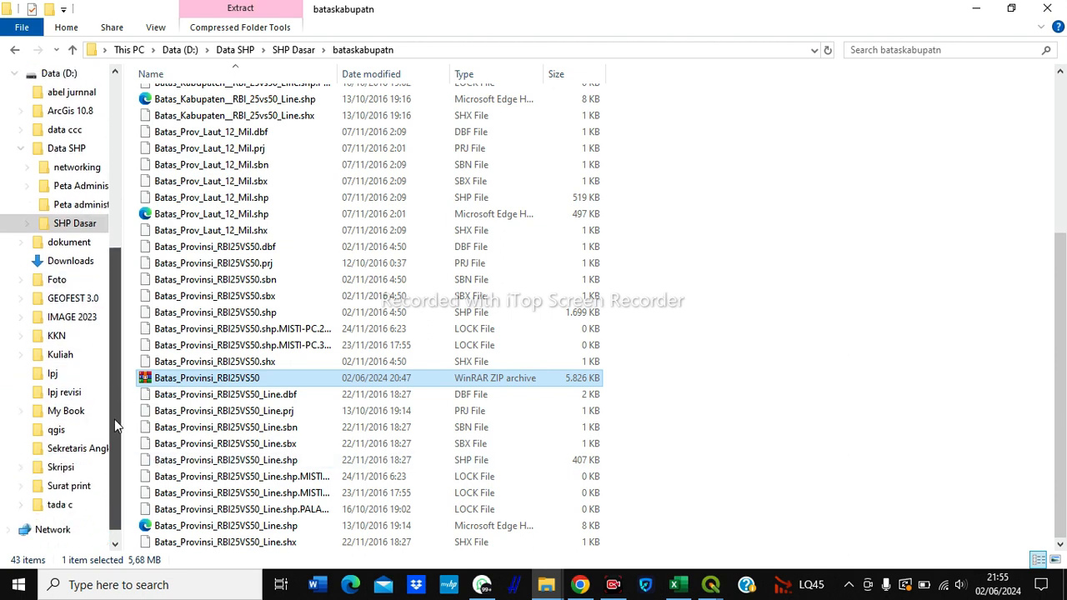
pyautogui.click(64, 507)
pyautogui.doubleClick(200, 137)
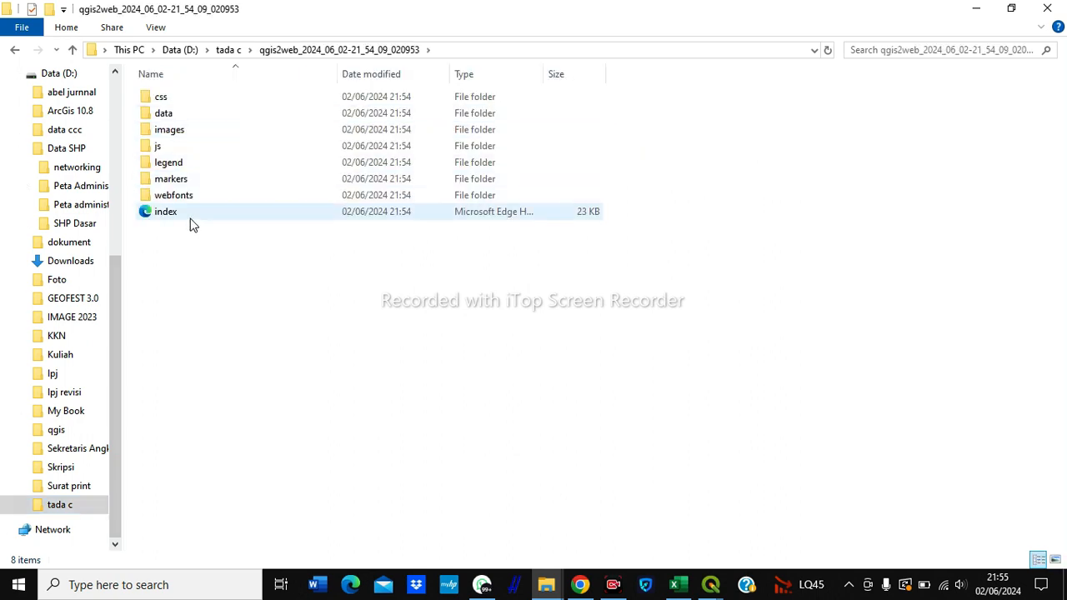
# Open the exported index file in Microsoft Edge and maximize the browser window.
pyautogui.doubleClick(190, 218)
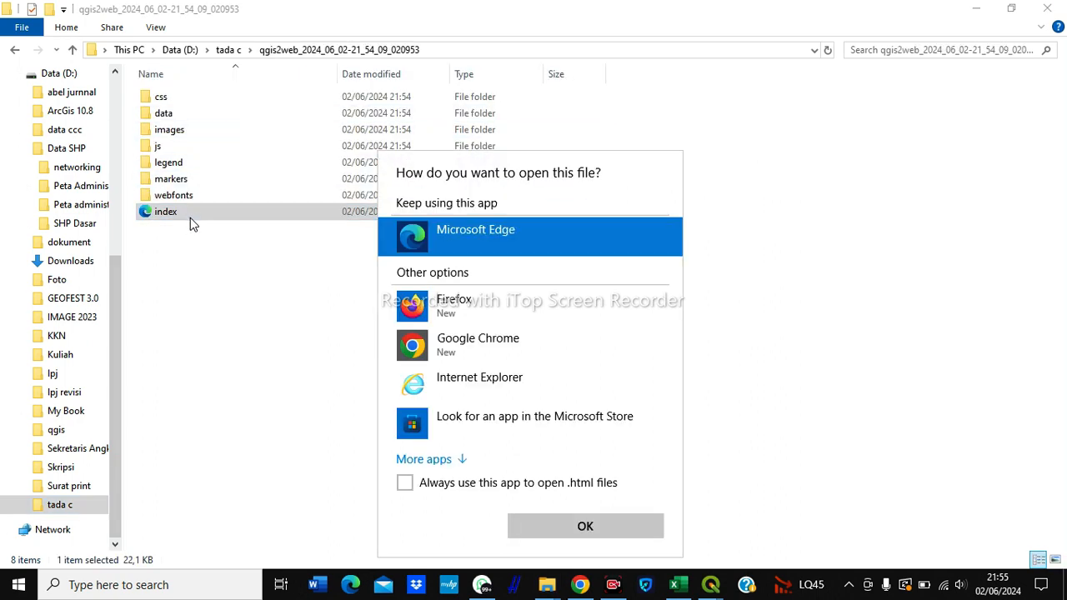
pyautogui.click(556, 525)
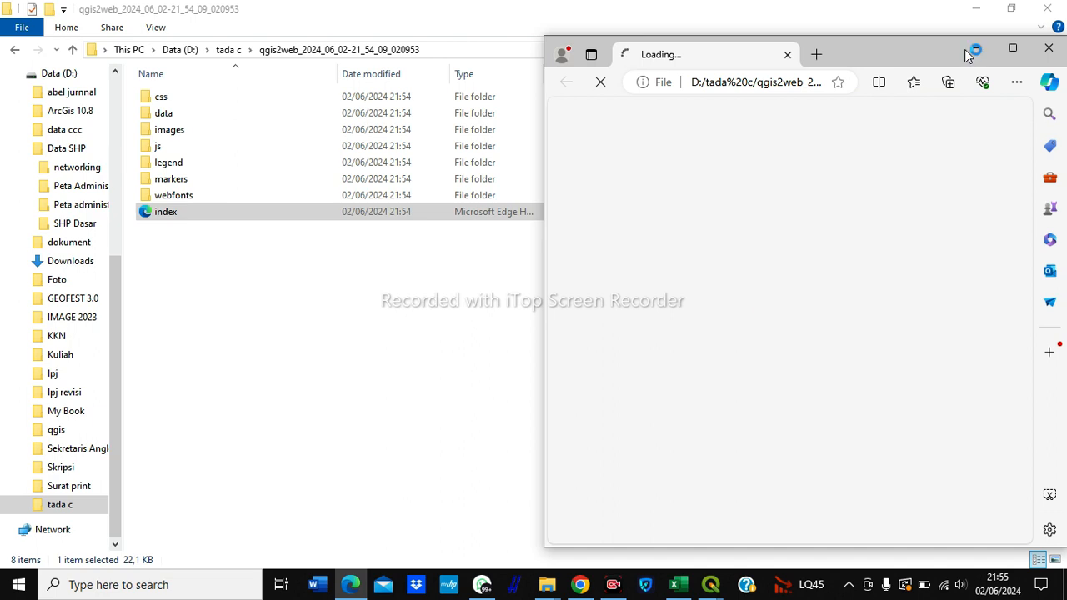
pyautogui.click(1013, 47)
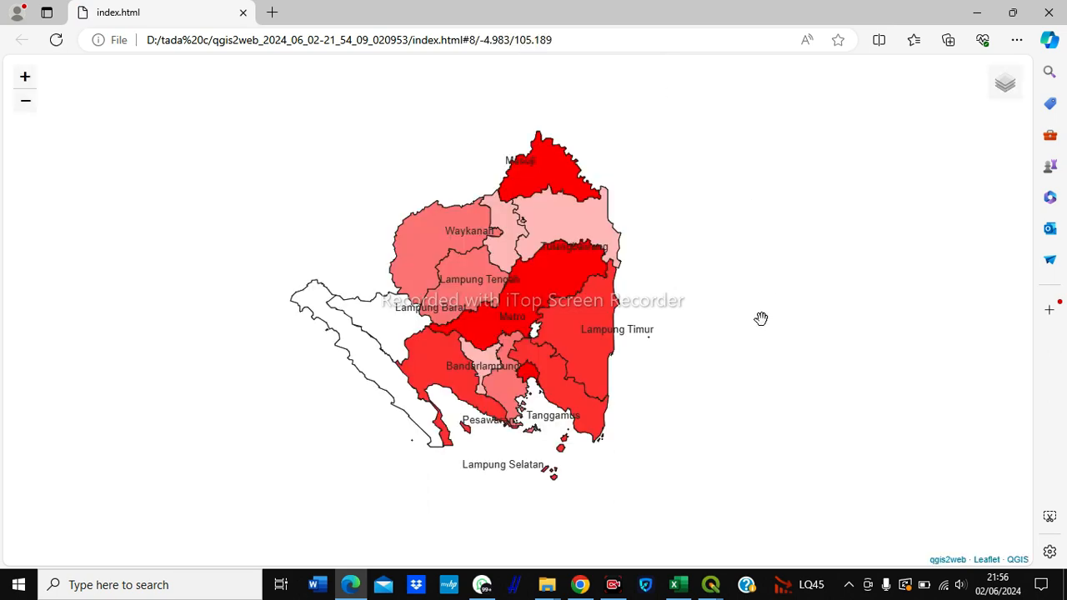
# Inspect the exported web map and its legend, hiding Peta Jumlah Penduduk to view Peta Kepadatan Penduduk alone.
pyautogui.click(537, 191)
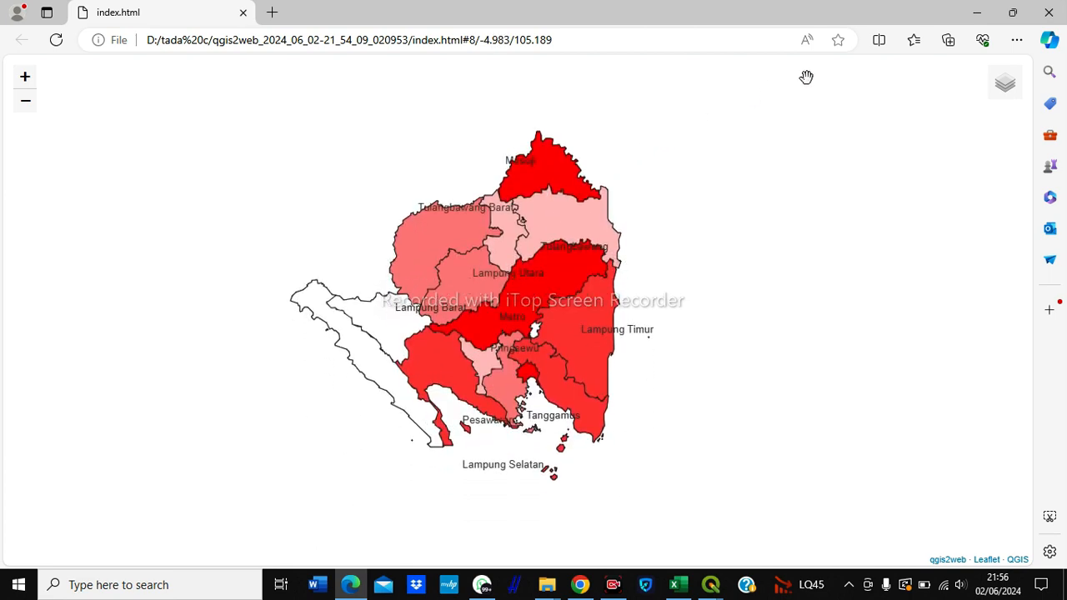
pyautogui.moveTo(1004, 86)
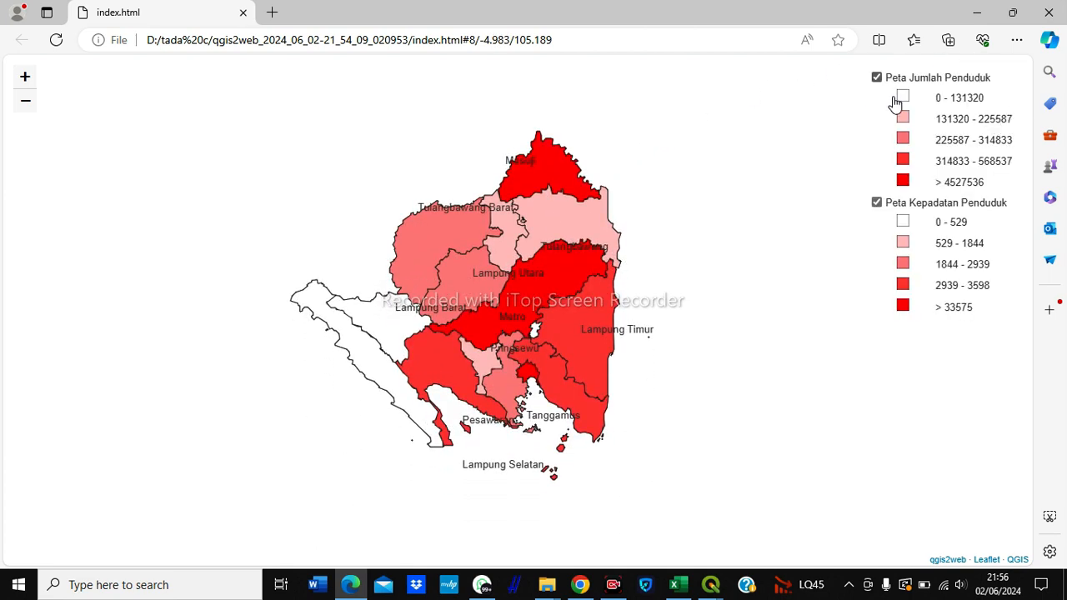
pyautogui.moveTo(613, 205); pyautogui.dragTo(588, 224)
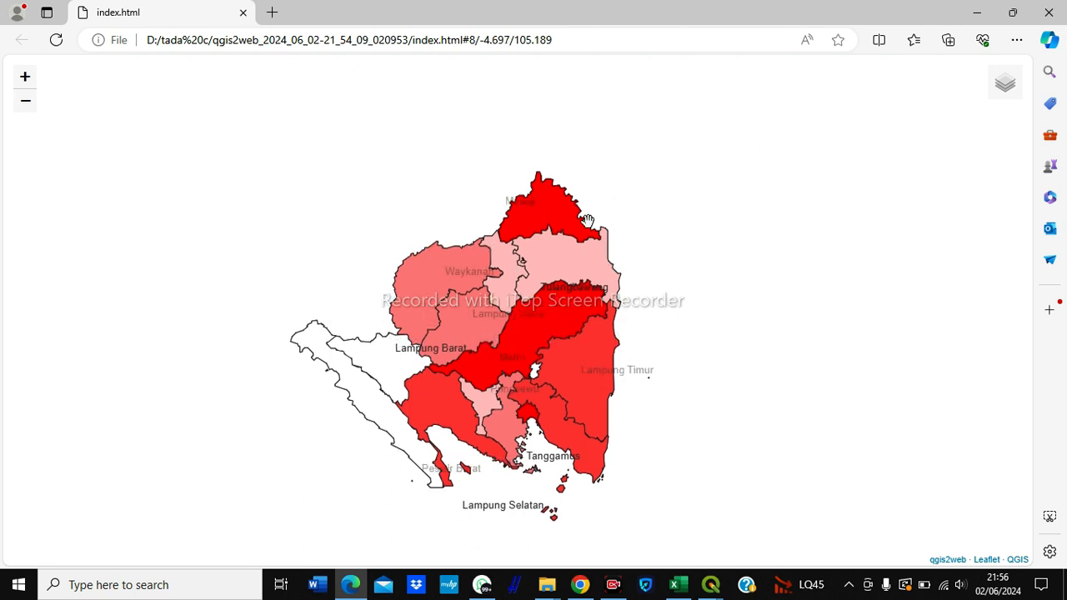
pyautogui.click(997, 100)
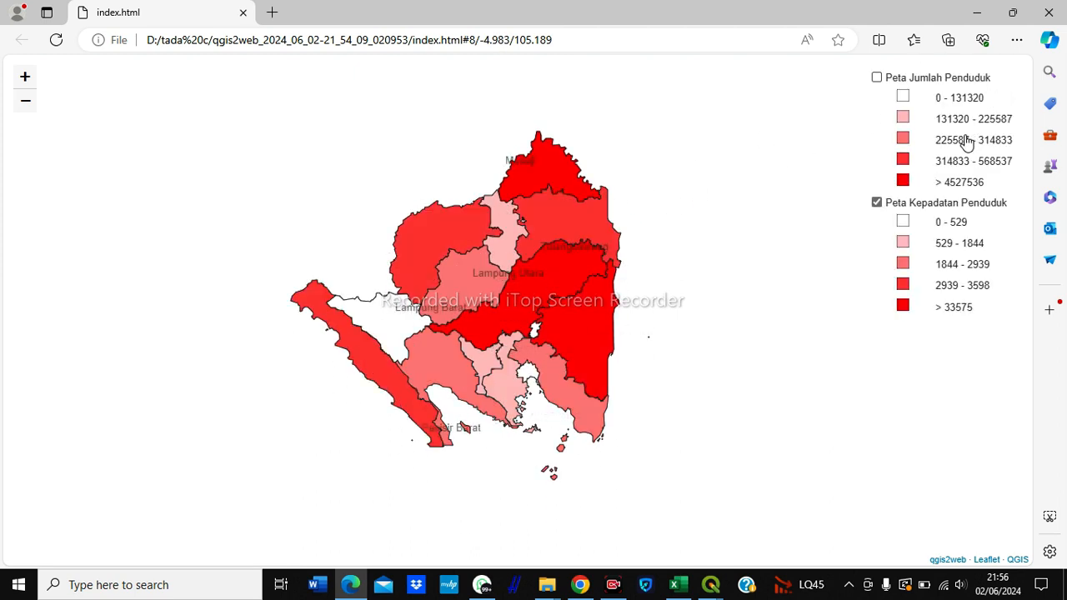